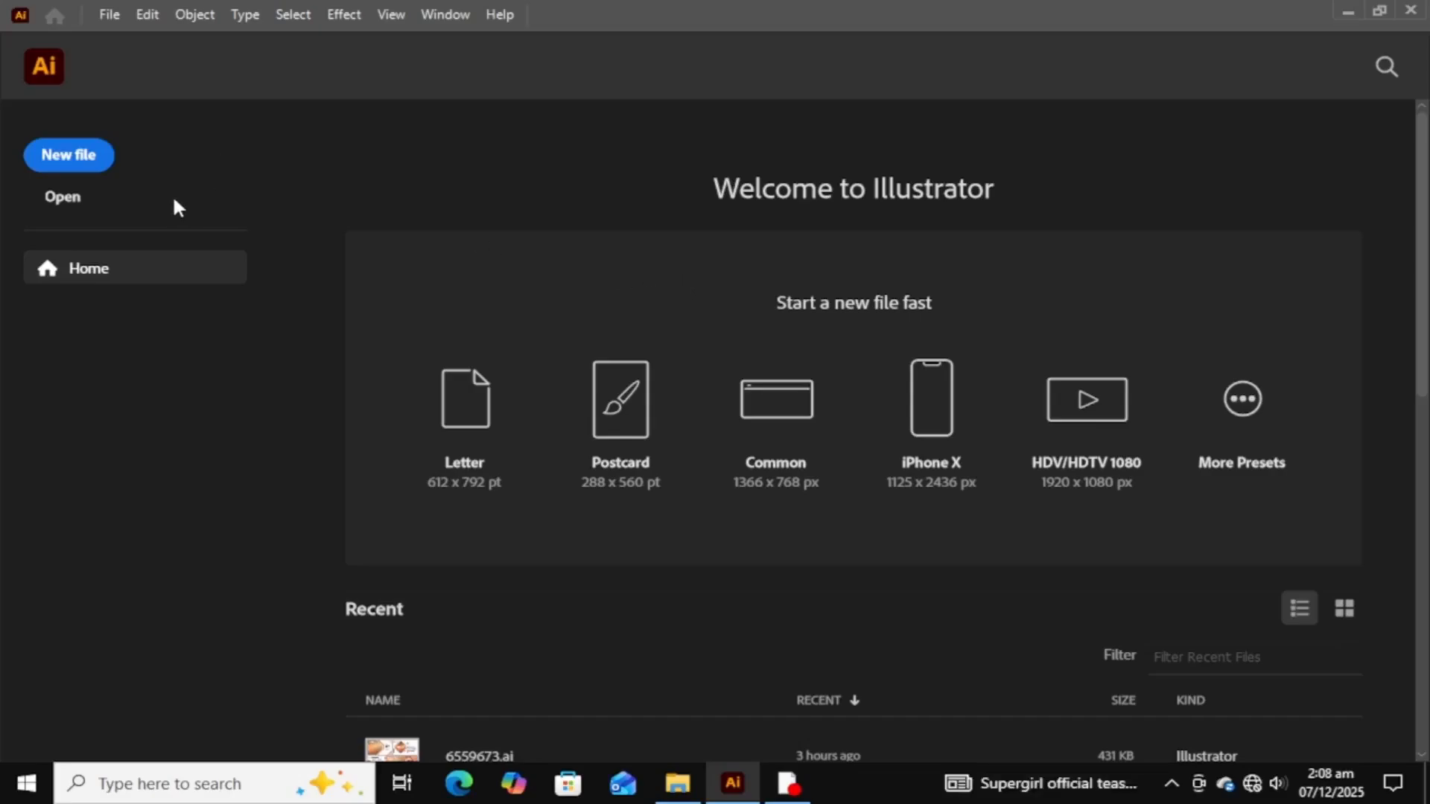
# - Open the new document setup and examine the measurement units, size fields, and the Mobile and Web presets
pyautogui.click(71, 162)
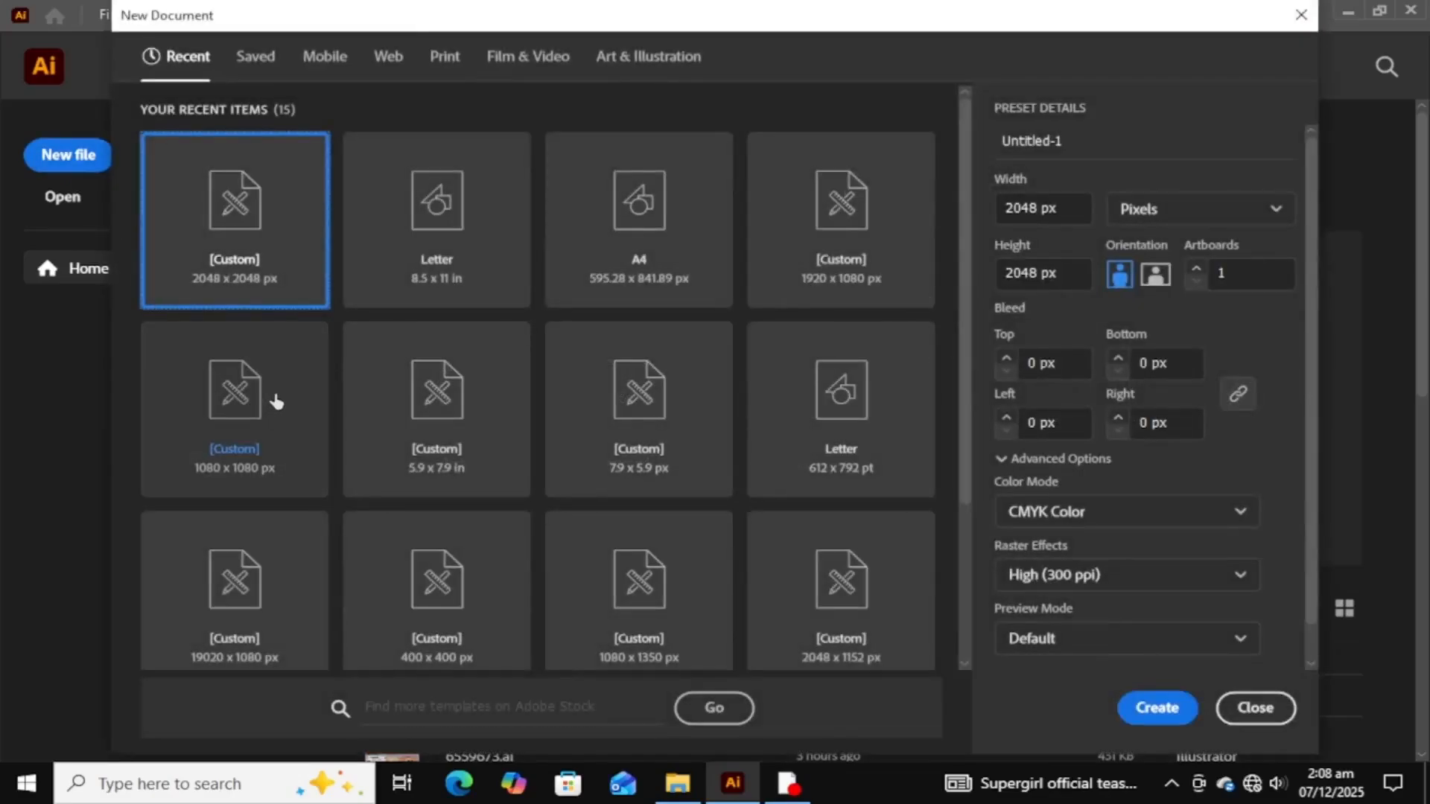
pyautogui.click(1169, 223)
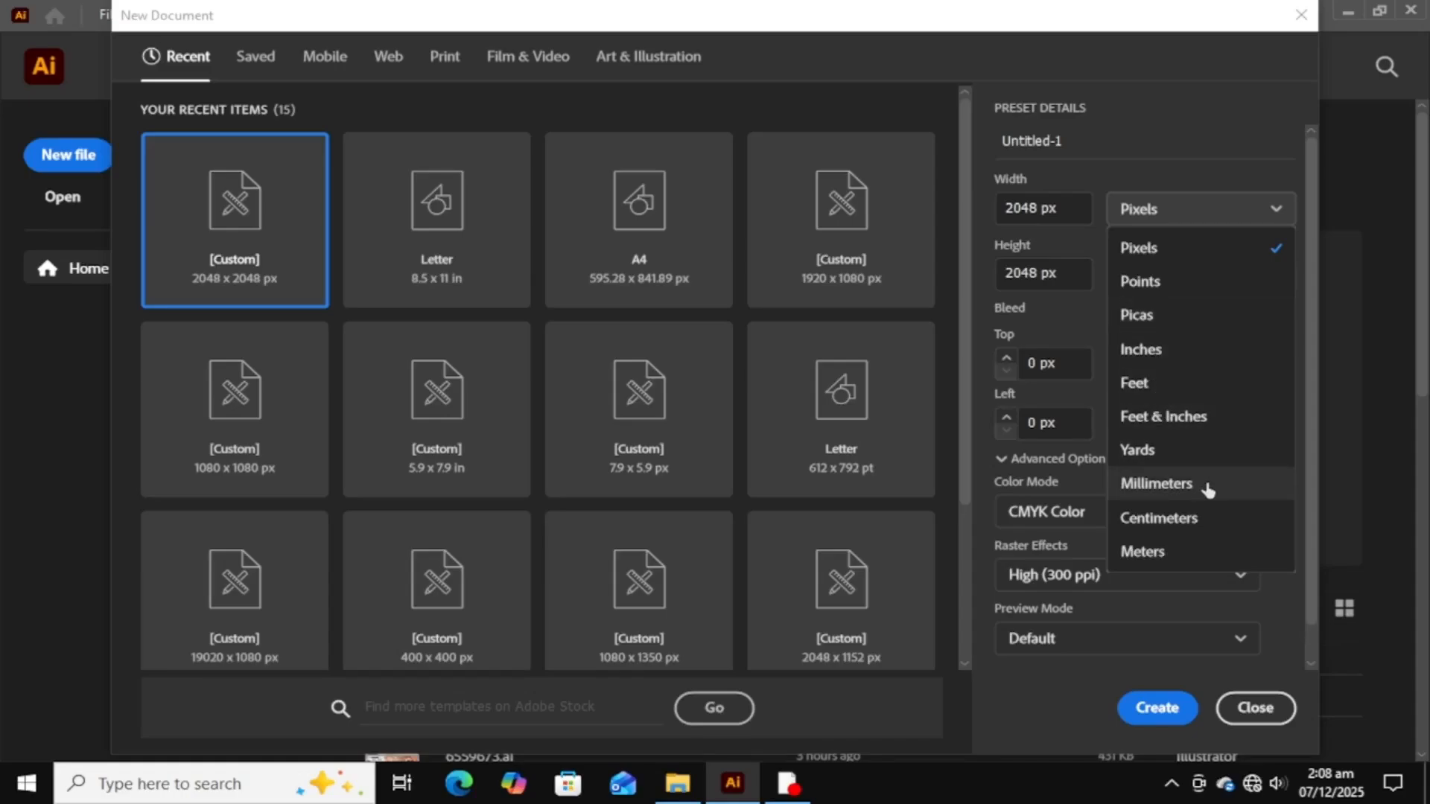
pyautogui.click(1144, 135)
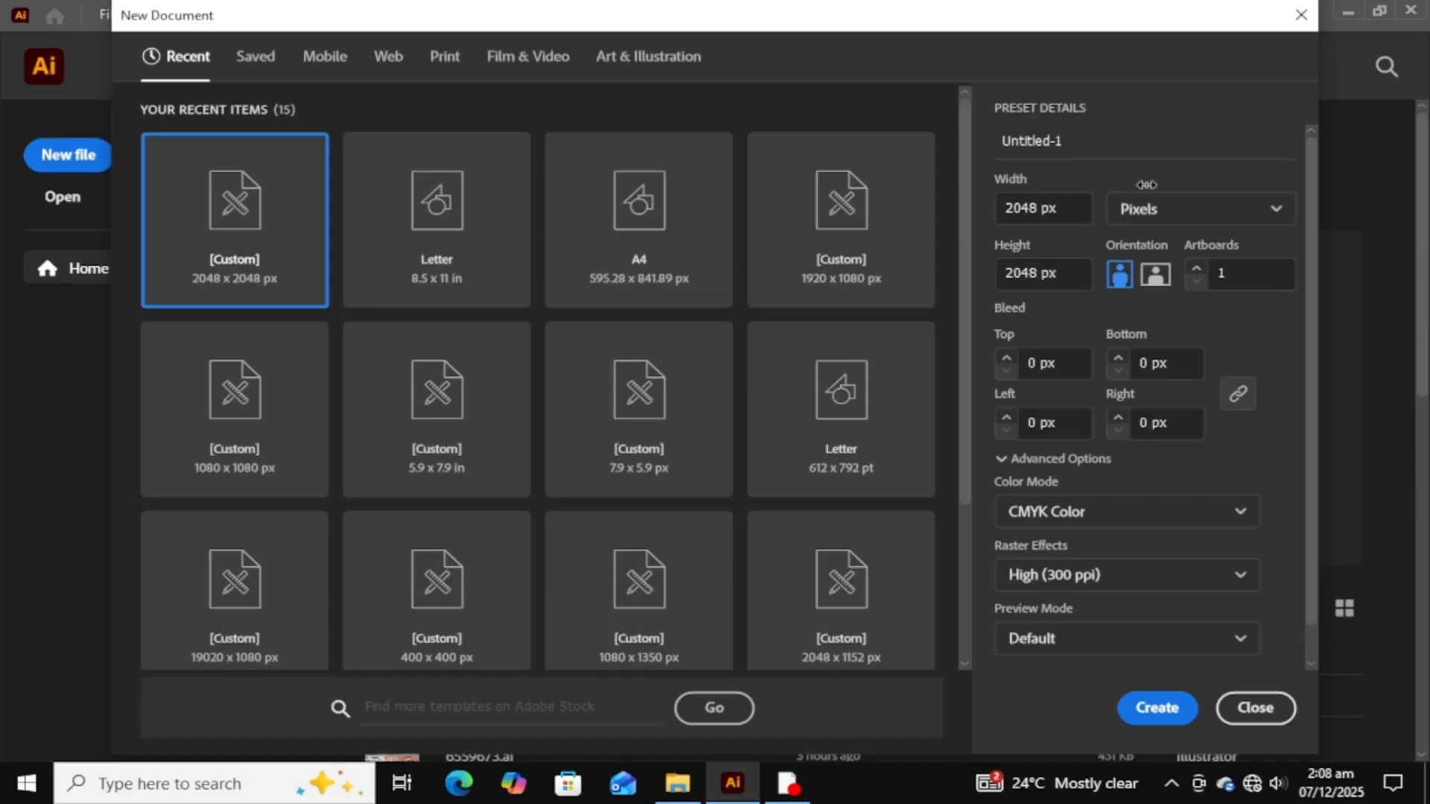
pyautogui.click(1162, 214)
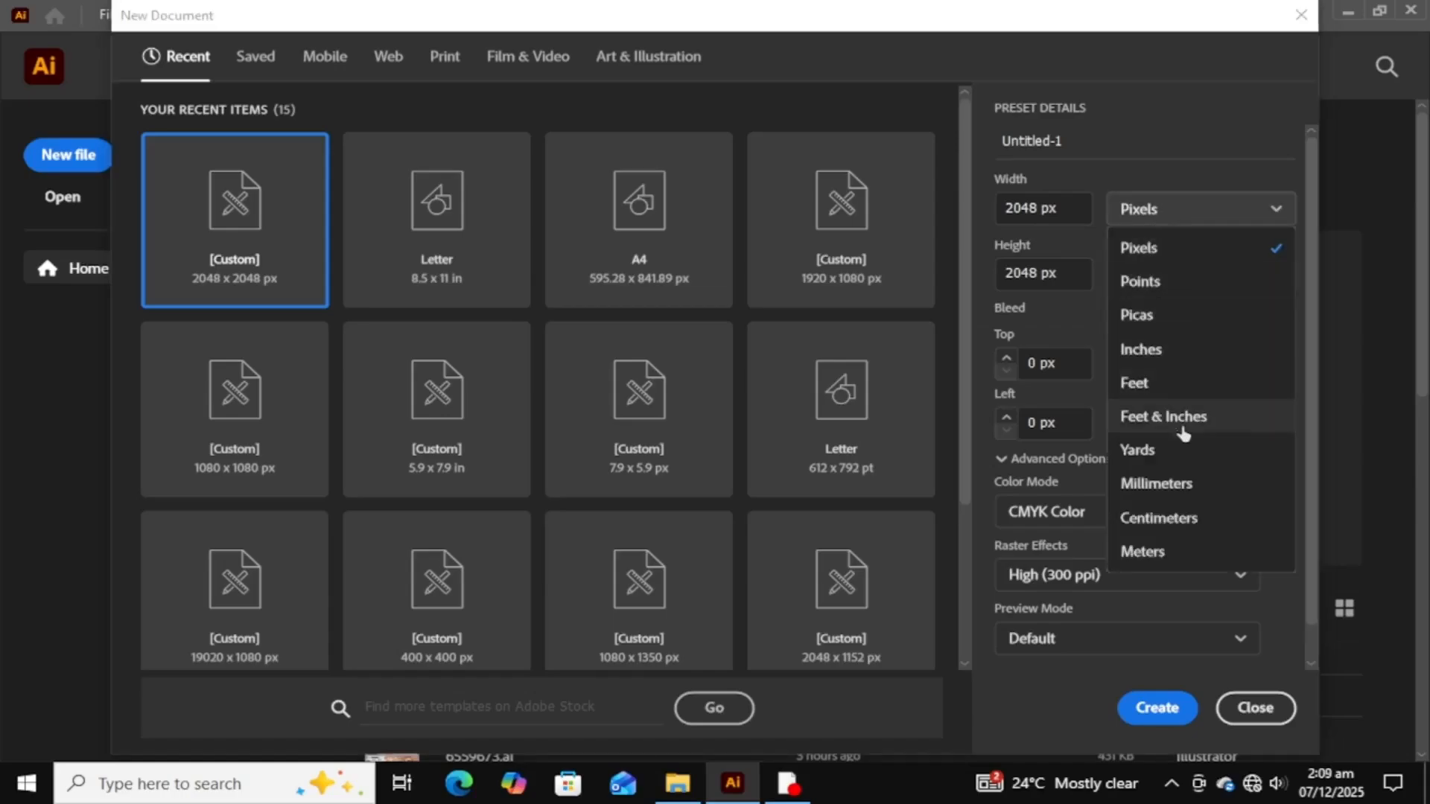
pyautogui.click(1071, 189)
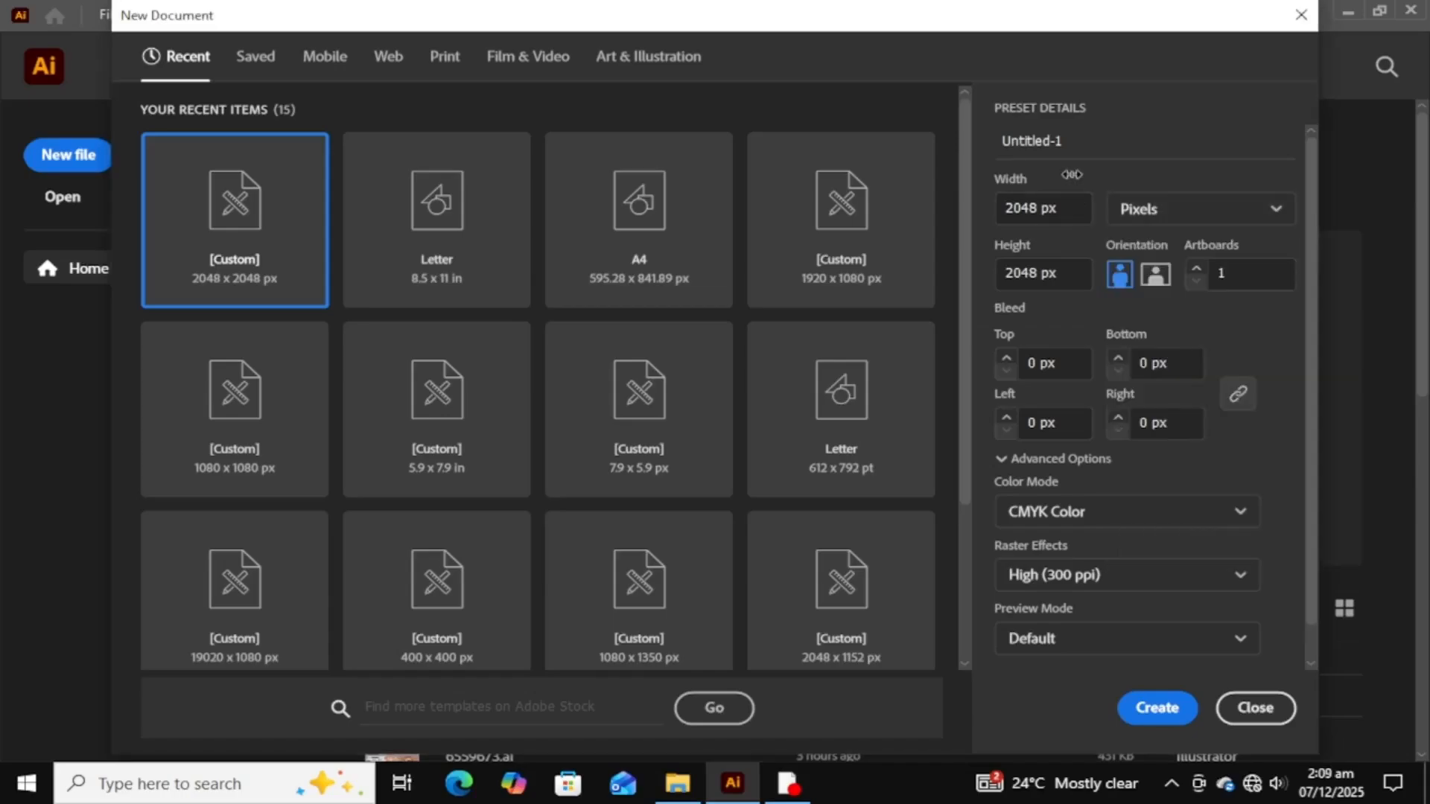
pyautogui.doubleClick(1036, 208)
pyautogui.moveTo(1039, 272); pyautogui.dragTo(1003, 273)
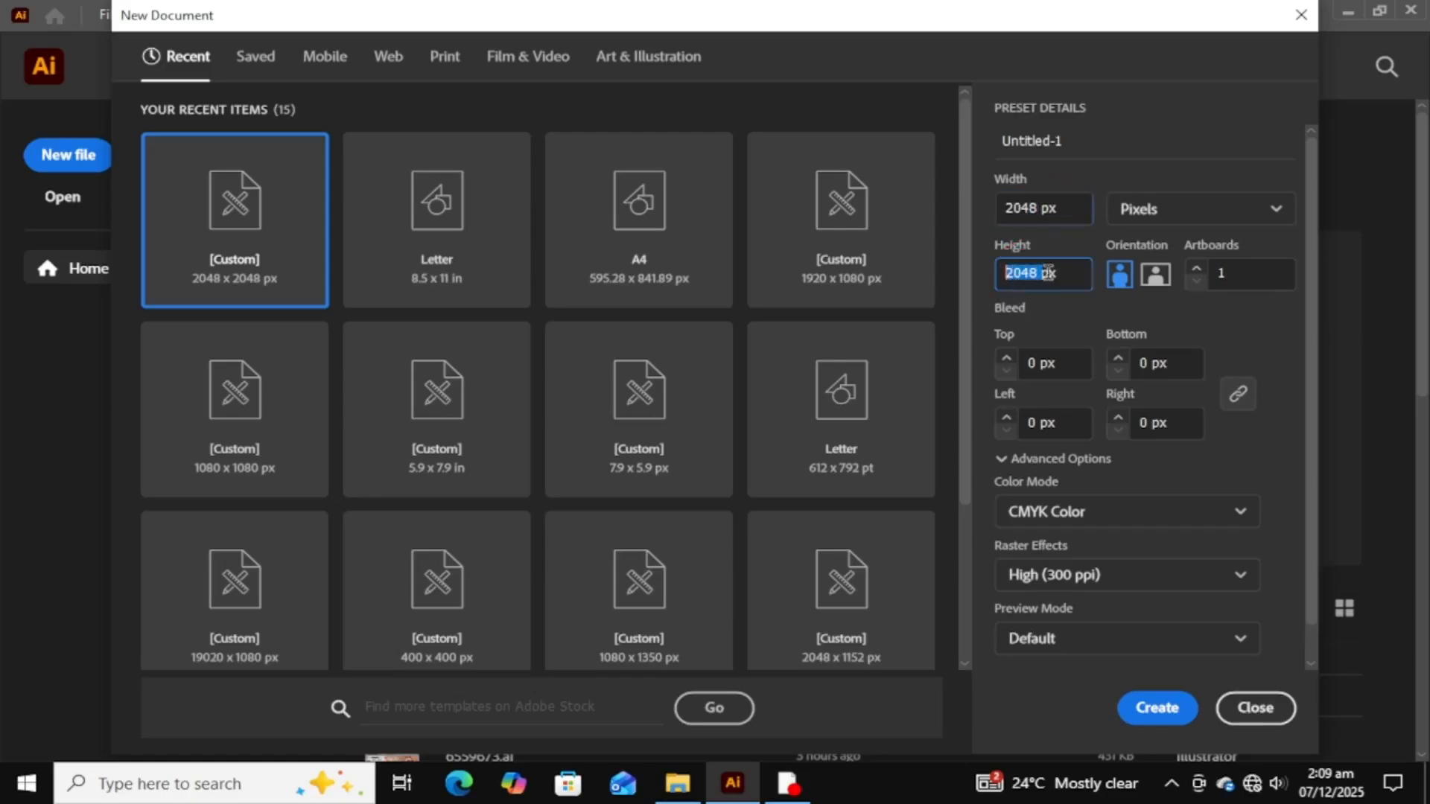
pyautogui.click(1078, 298)
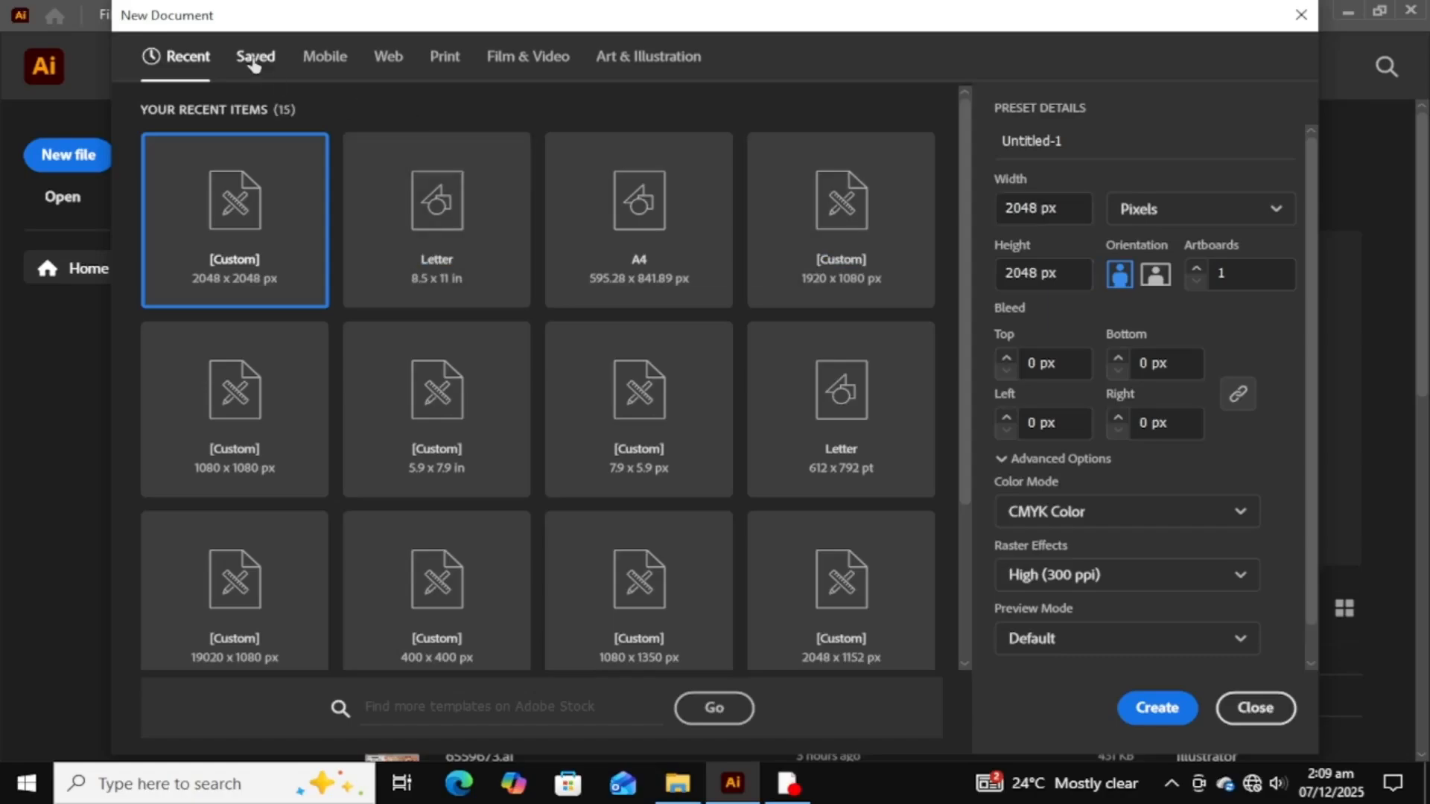
pyautogui.click(324, 57)
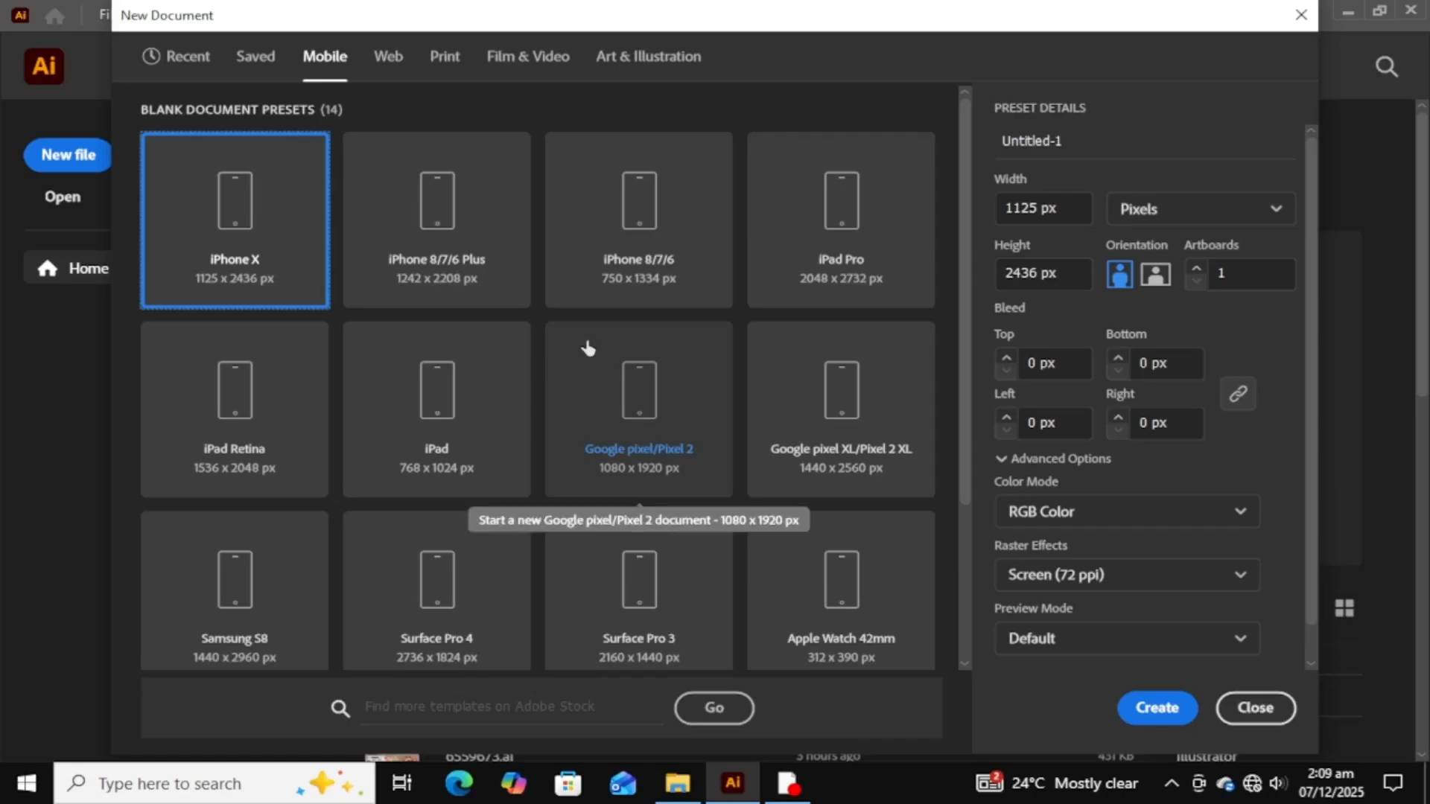
pyautogui.click(388, 56)
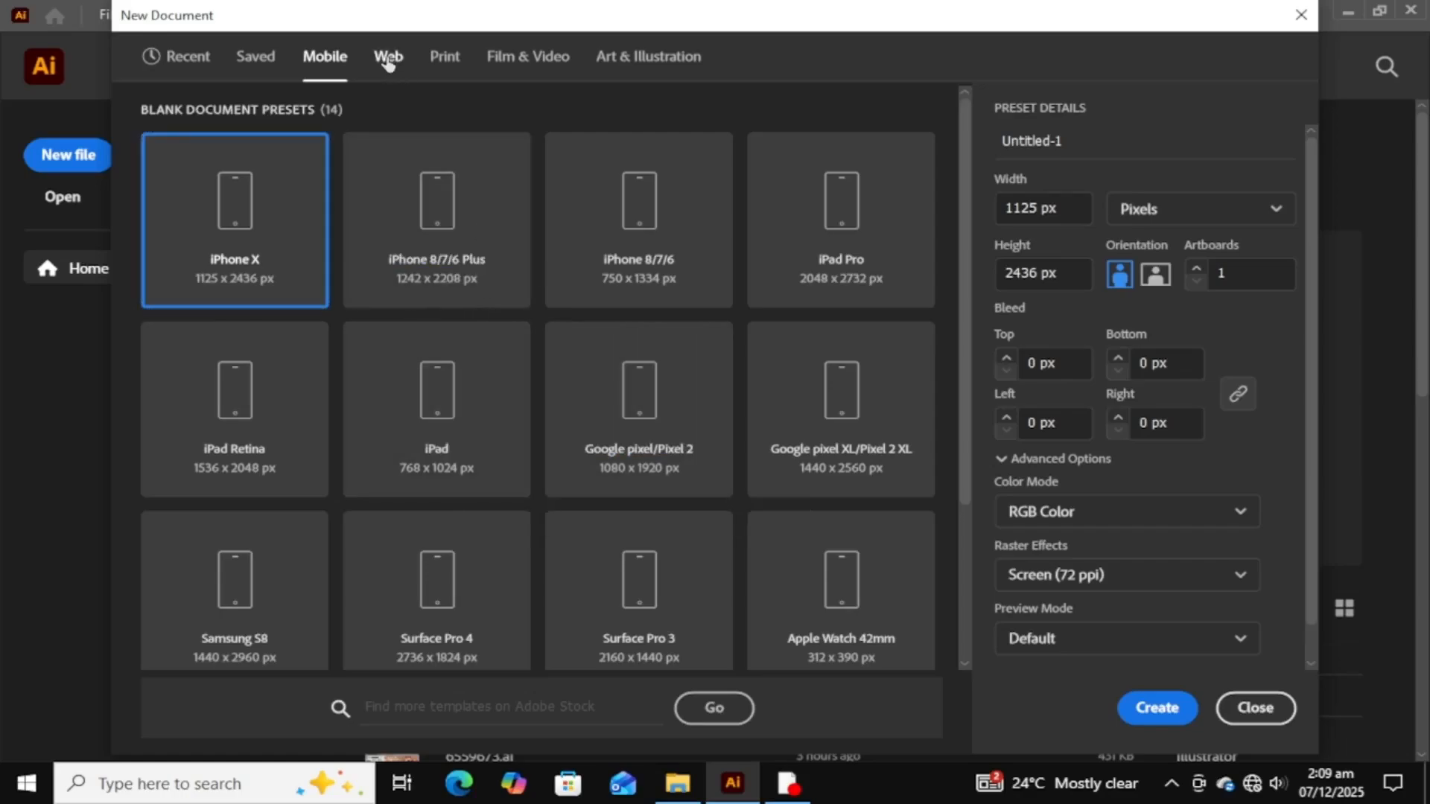
# - Create a new document from the Print presets with units in pixels, 1920 px wide and 1080 px high
pyautogui.click(443, 58)
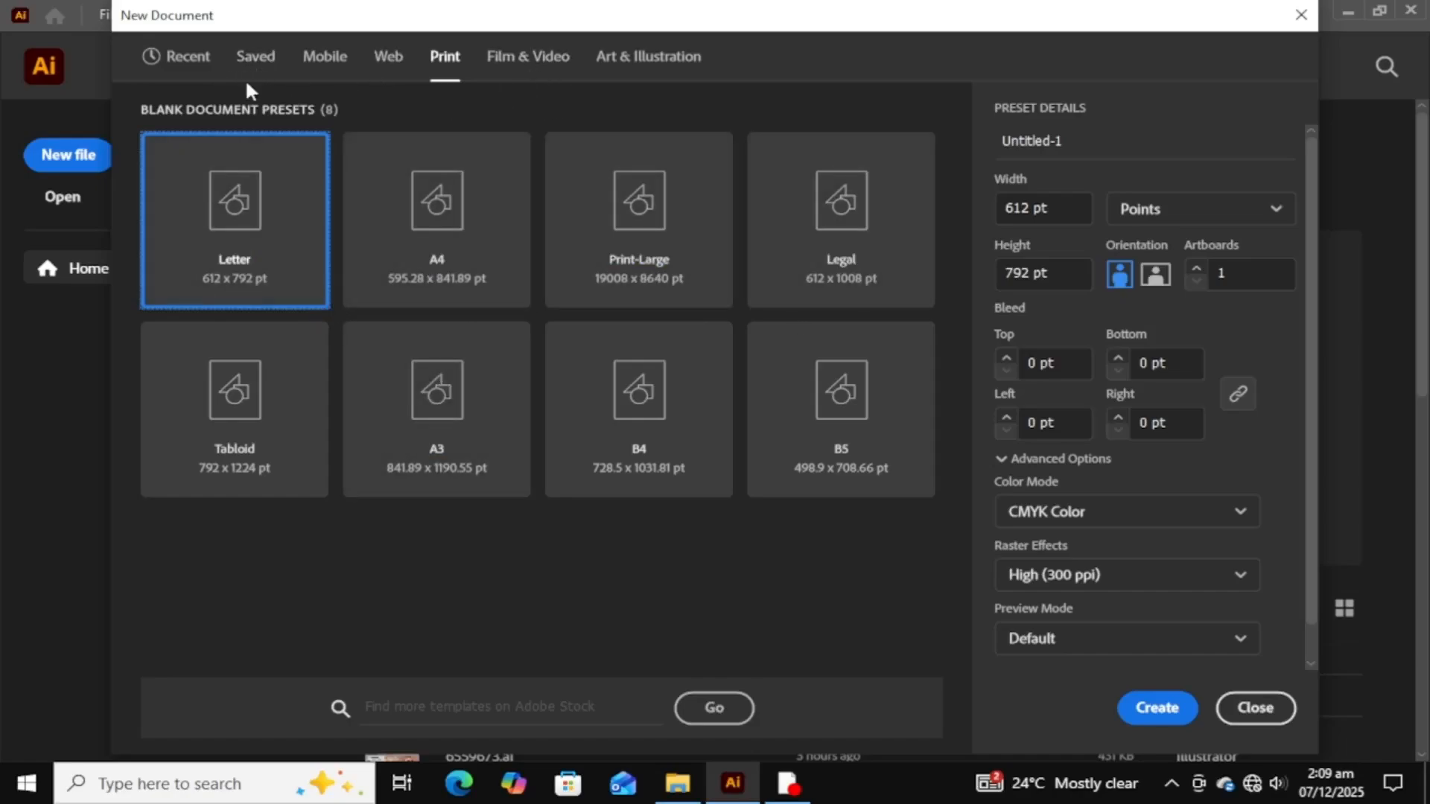
pyautogui.click(1143, 218)
pyautogui.click(1139, 247)
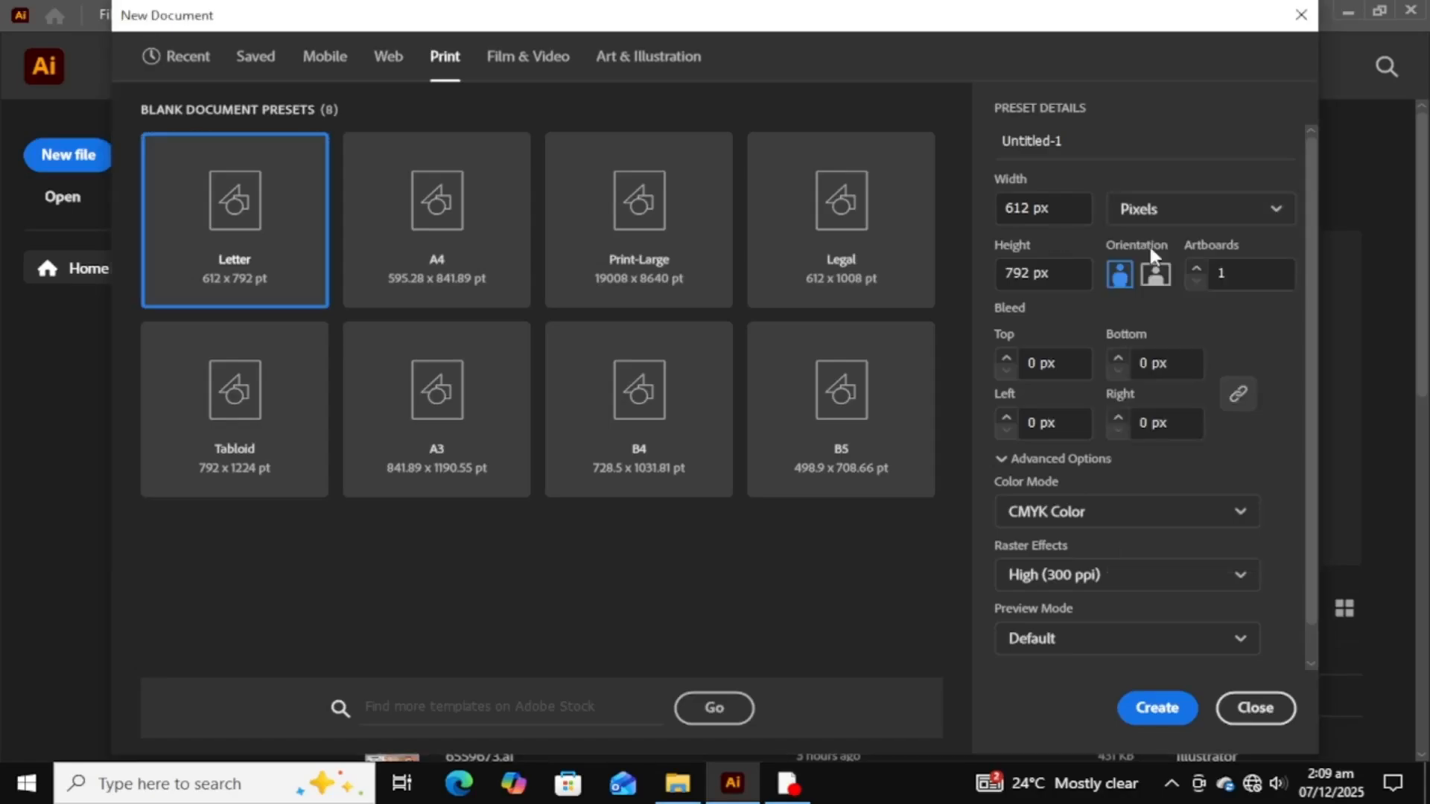
pyautogui.doubleClick(1030, 201)
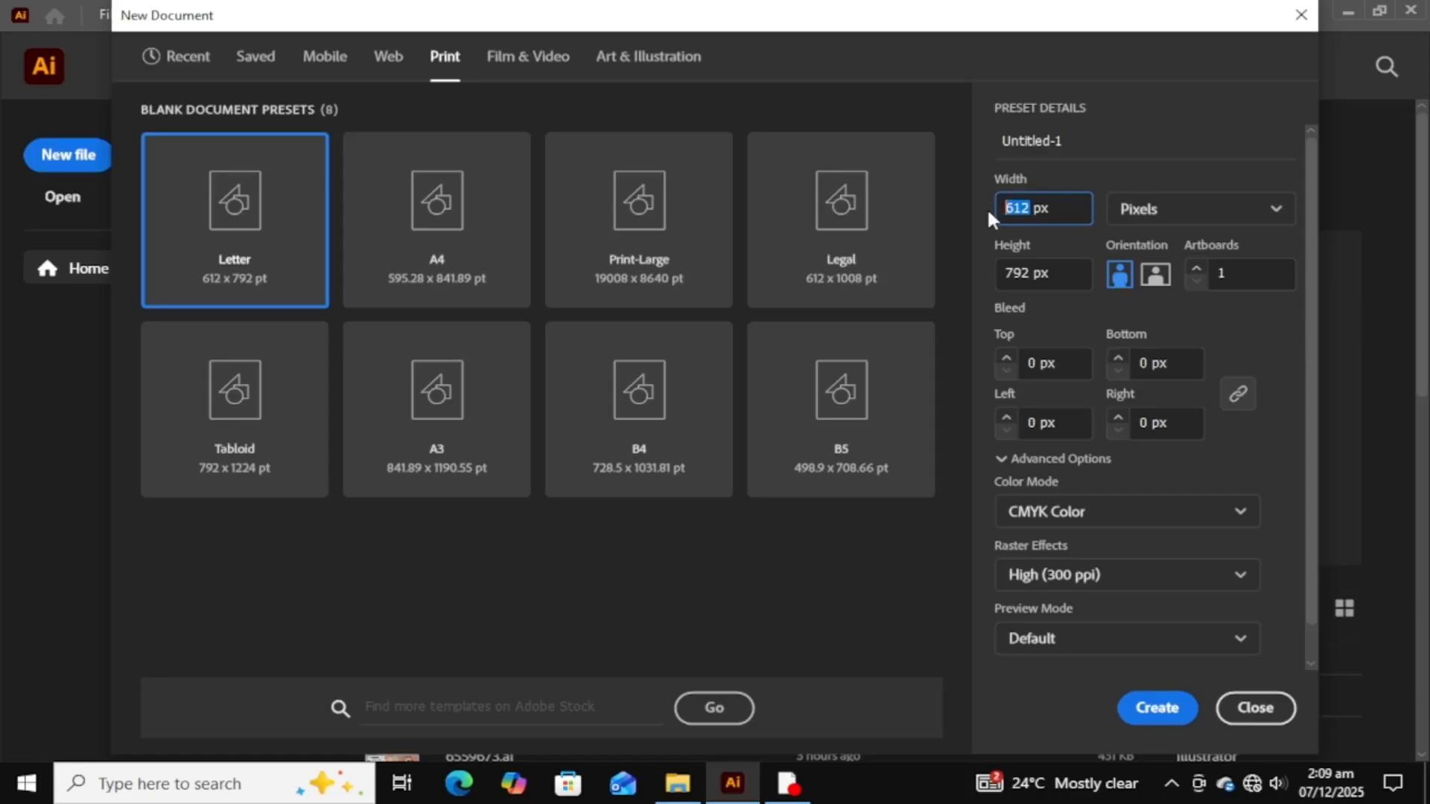
pyautogui.write('1920')
pyautogui.doubleClick(996, 268)
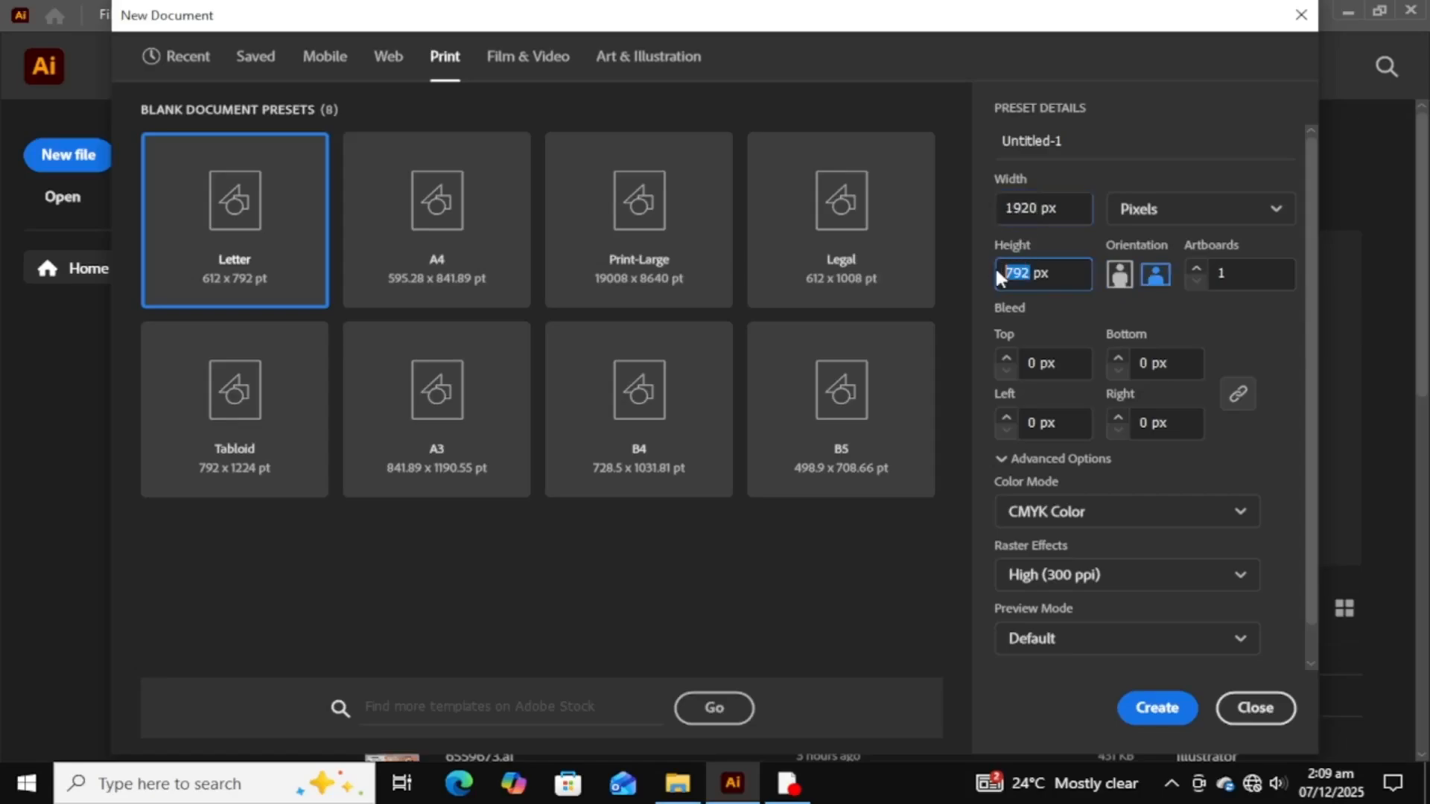
pyautogui.write('1080')
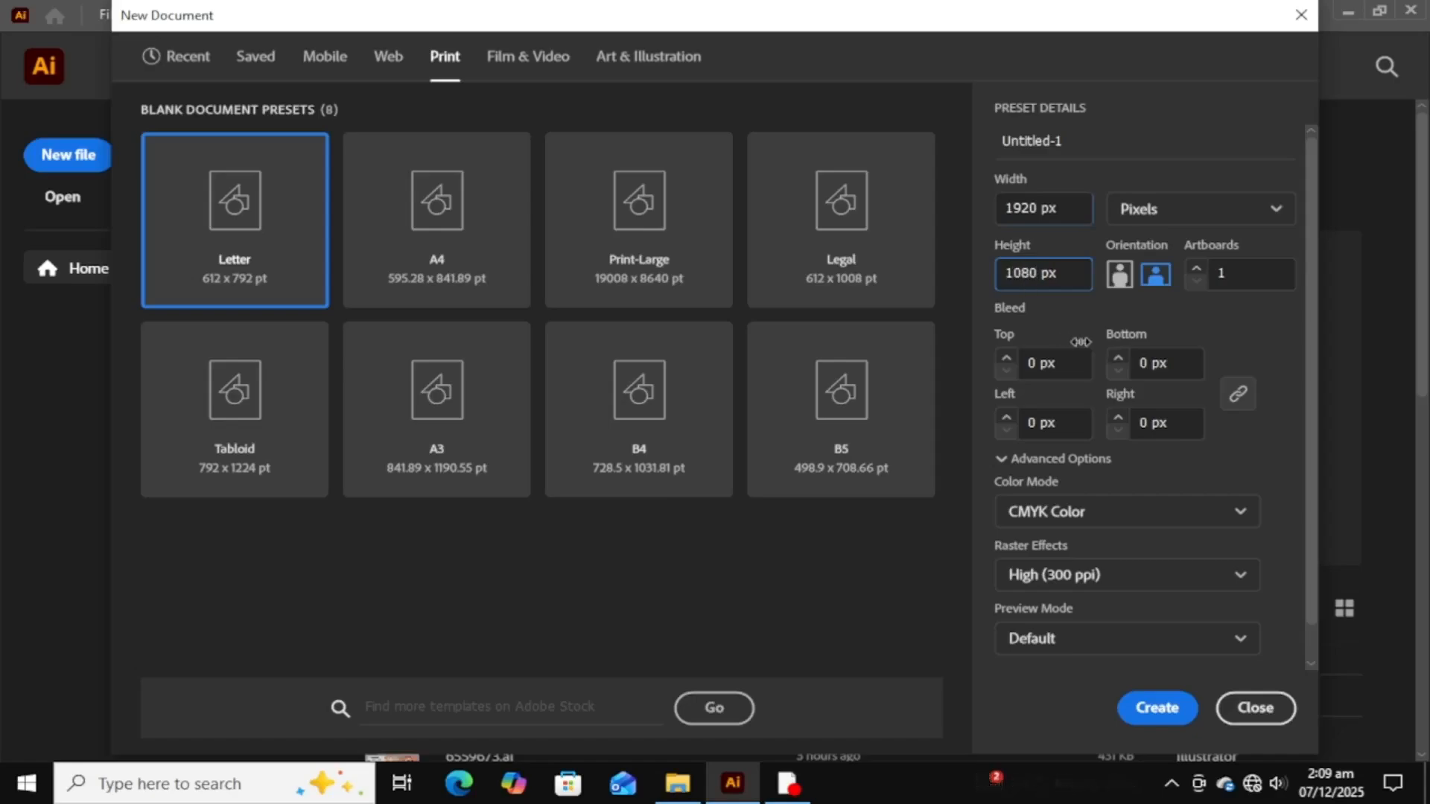
pyautogui.click(1156, 708)
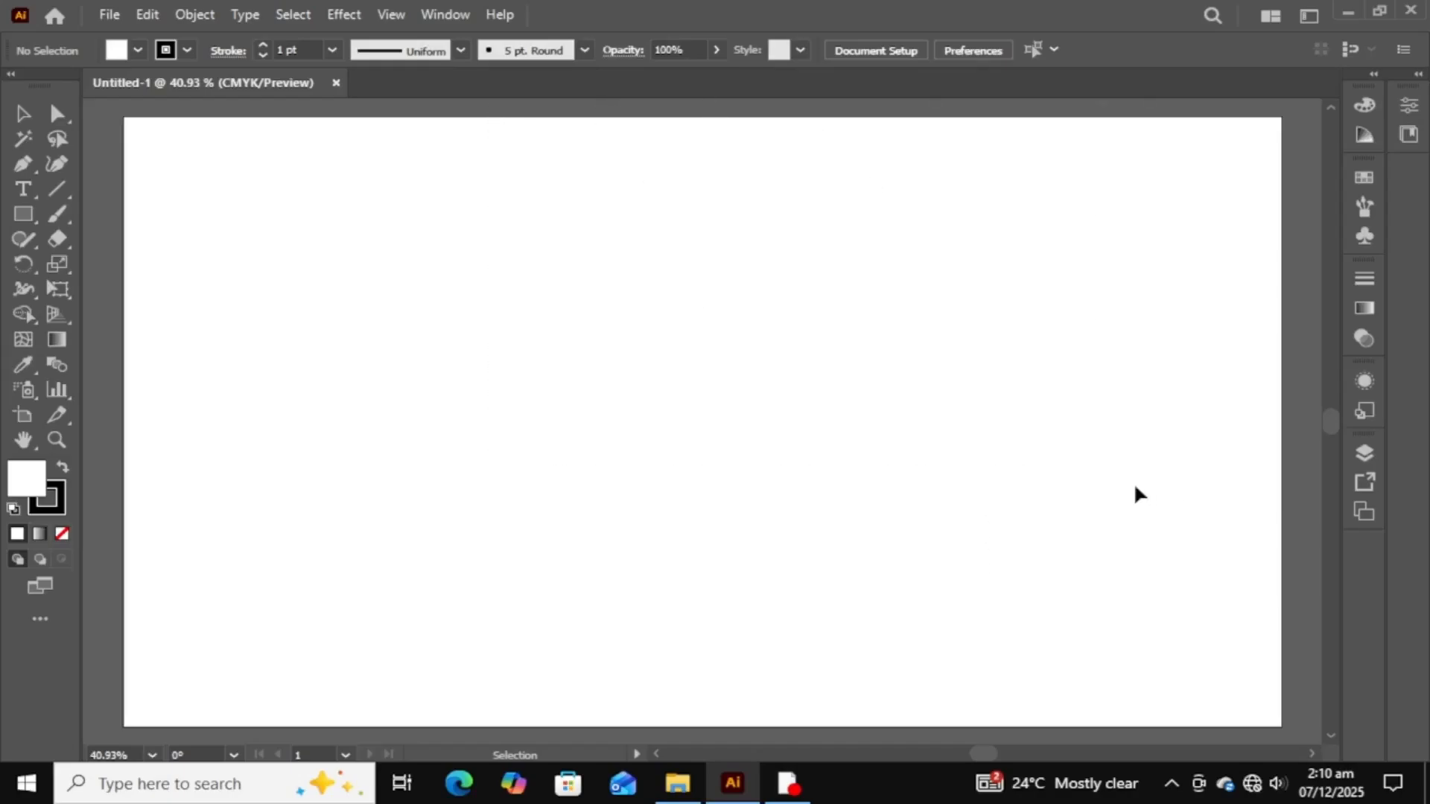
# - Expand the docked panels to view their contents, collapse them again, and activate the Selection tool
pyautogui.hotkey('ctrl', '-')
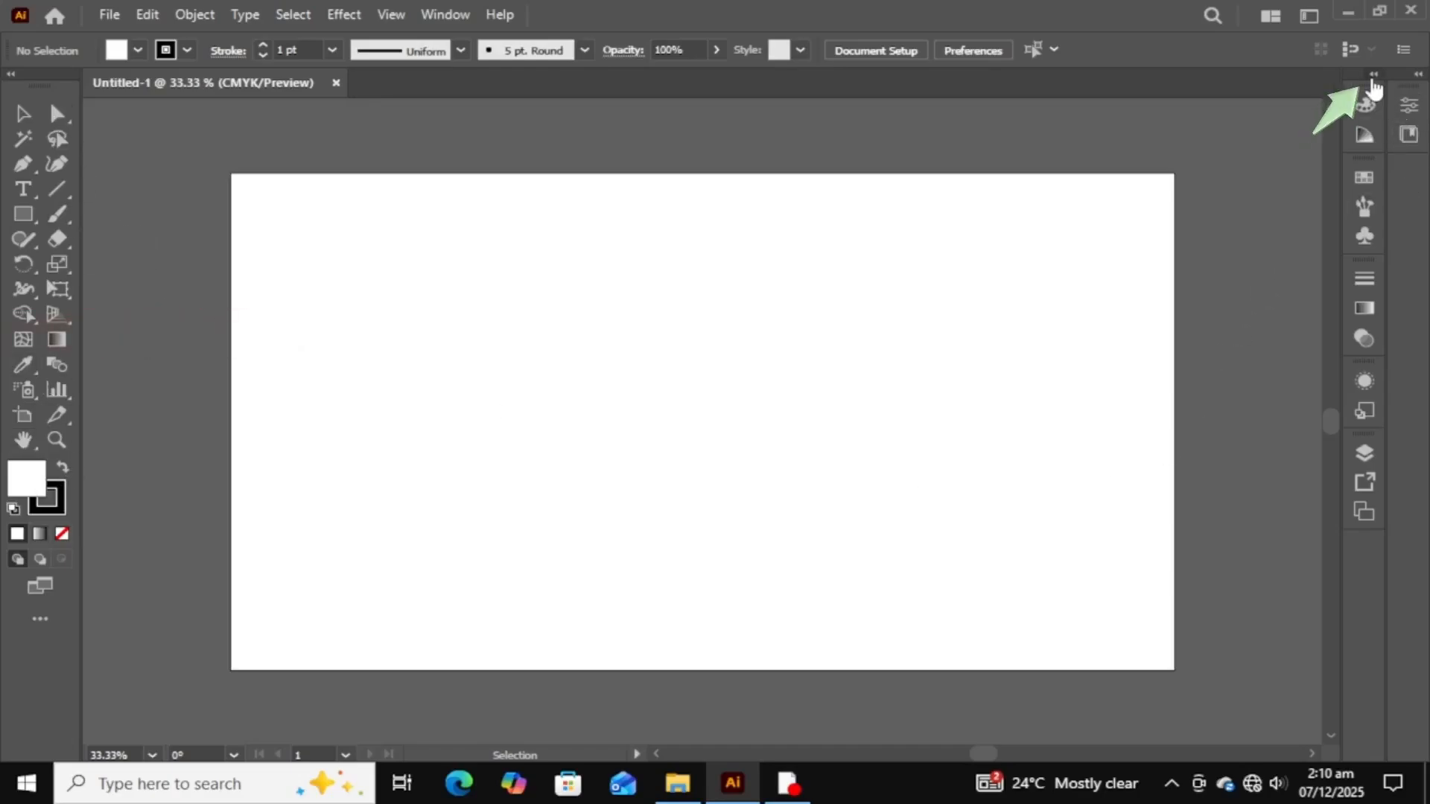
pyautogui.click(1373, 75)
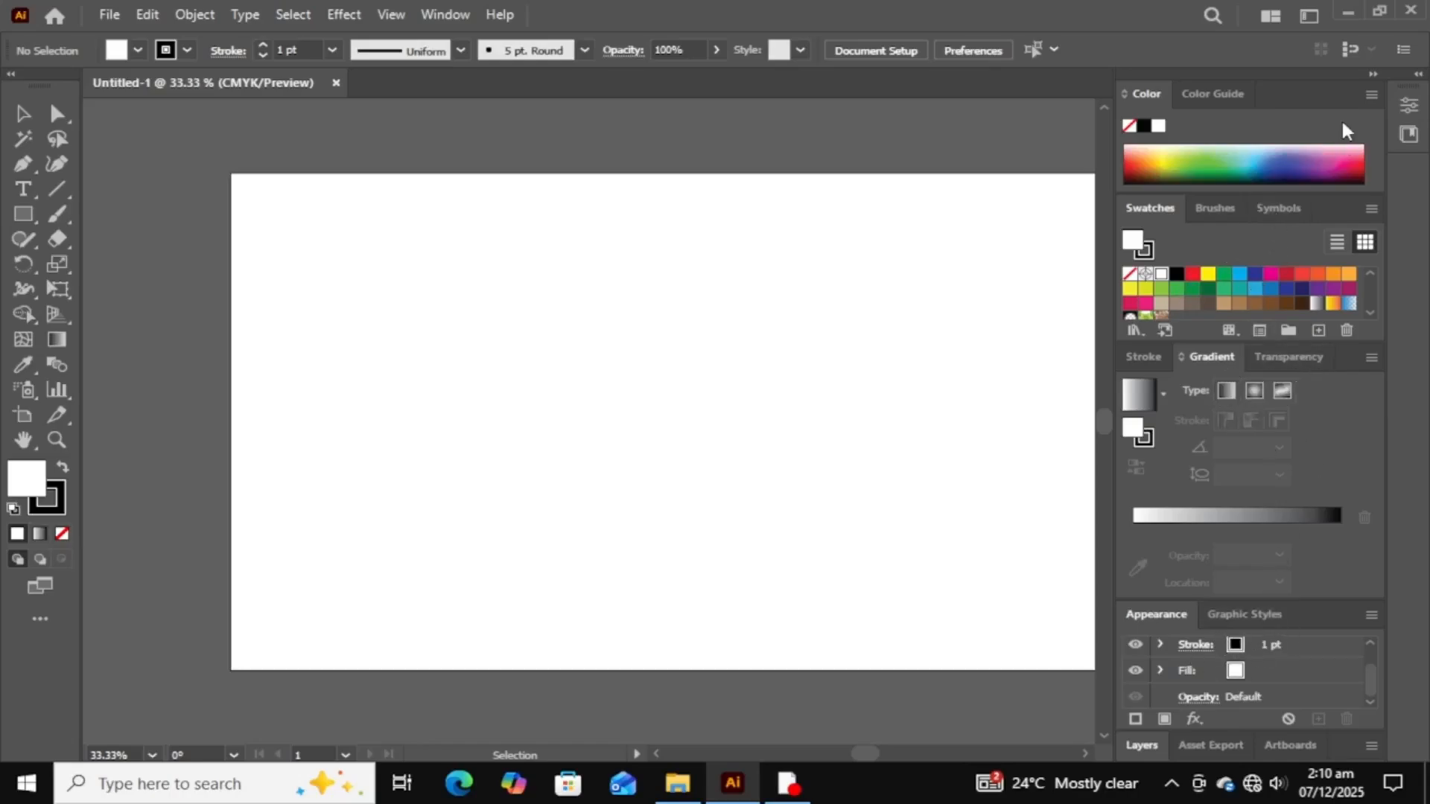
pyautogui.click(1374, 75)
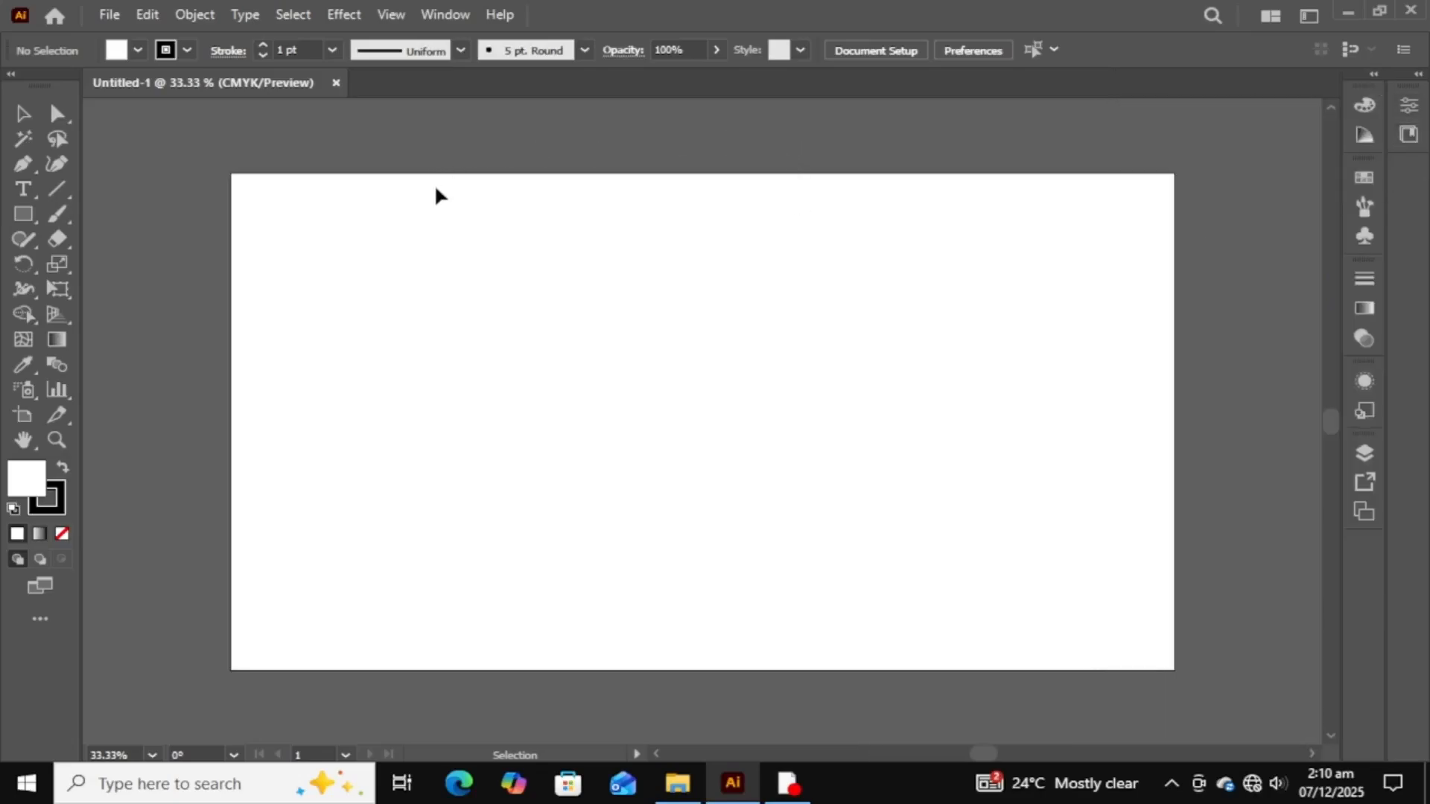
pyautogui.press('v')
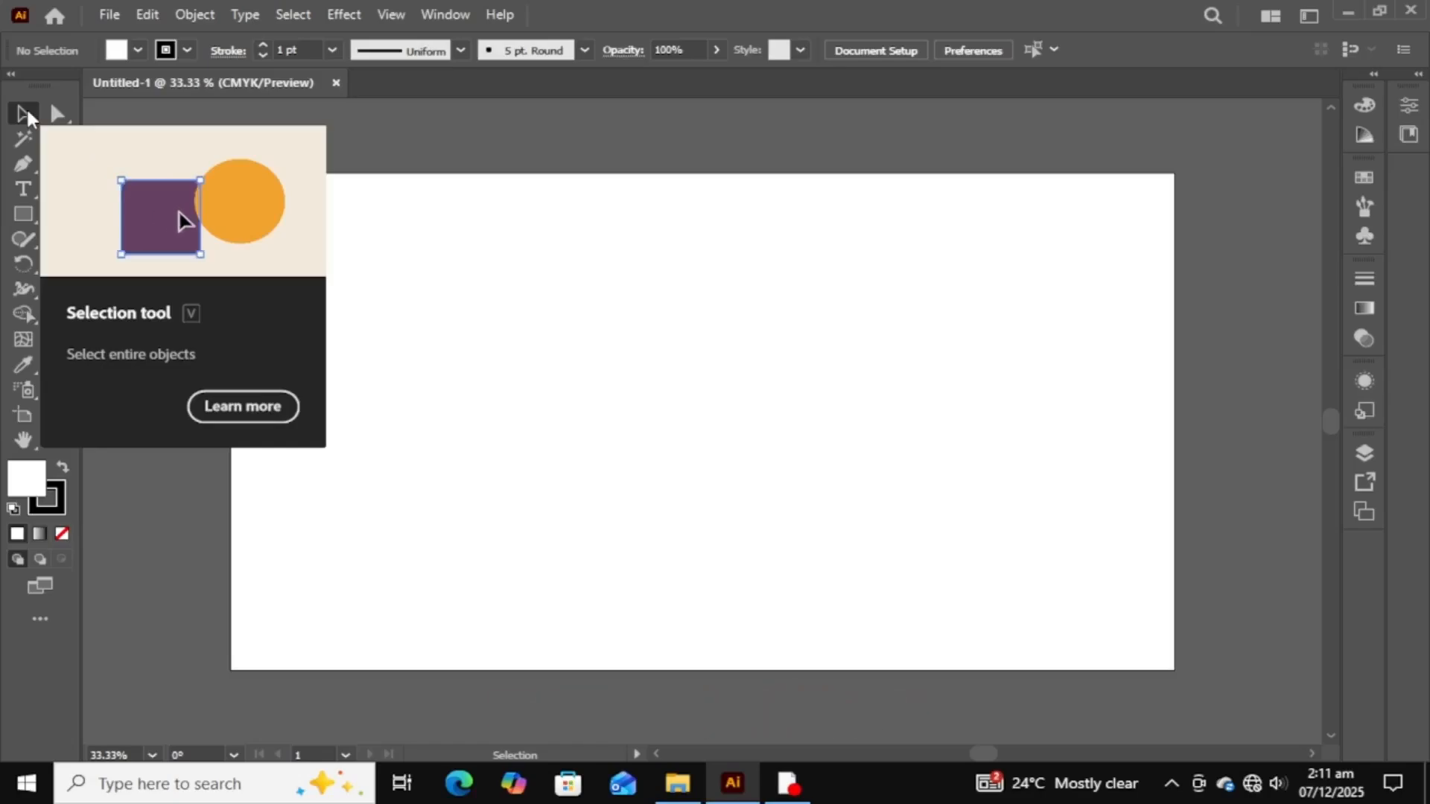
pyautogui.press('v')
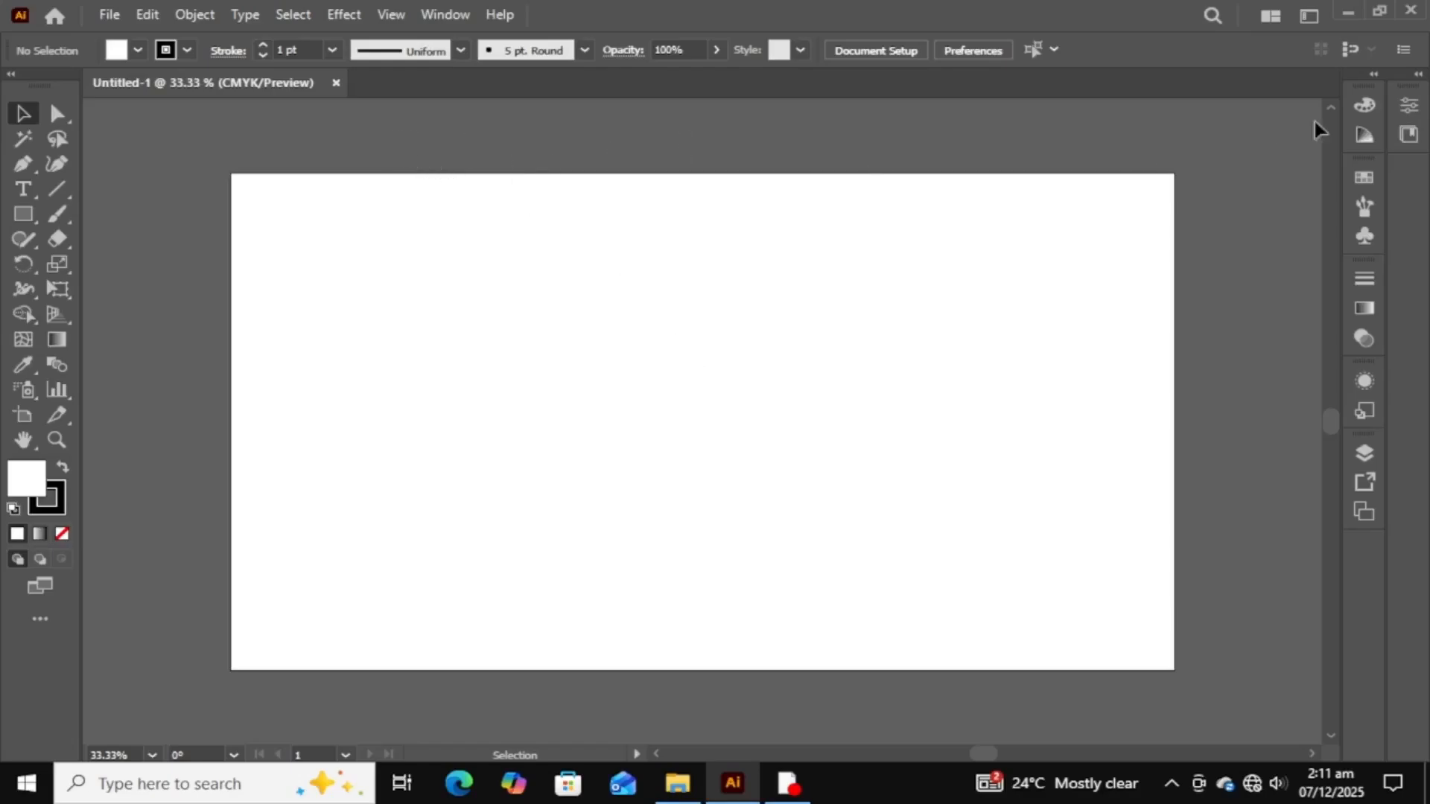
# - Undock the side panels and the toolbar over the artboard and close them
pyautogui.moveTo(1357, 75); pyautogui.dragTo(912, 104)
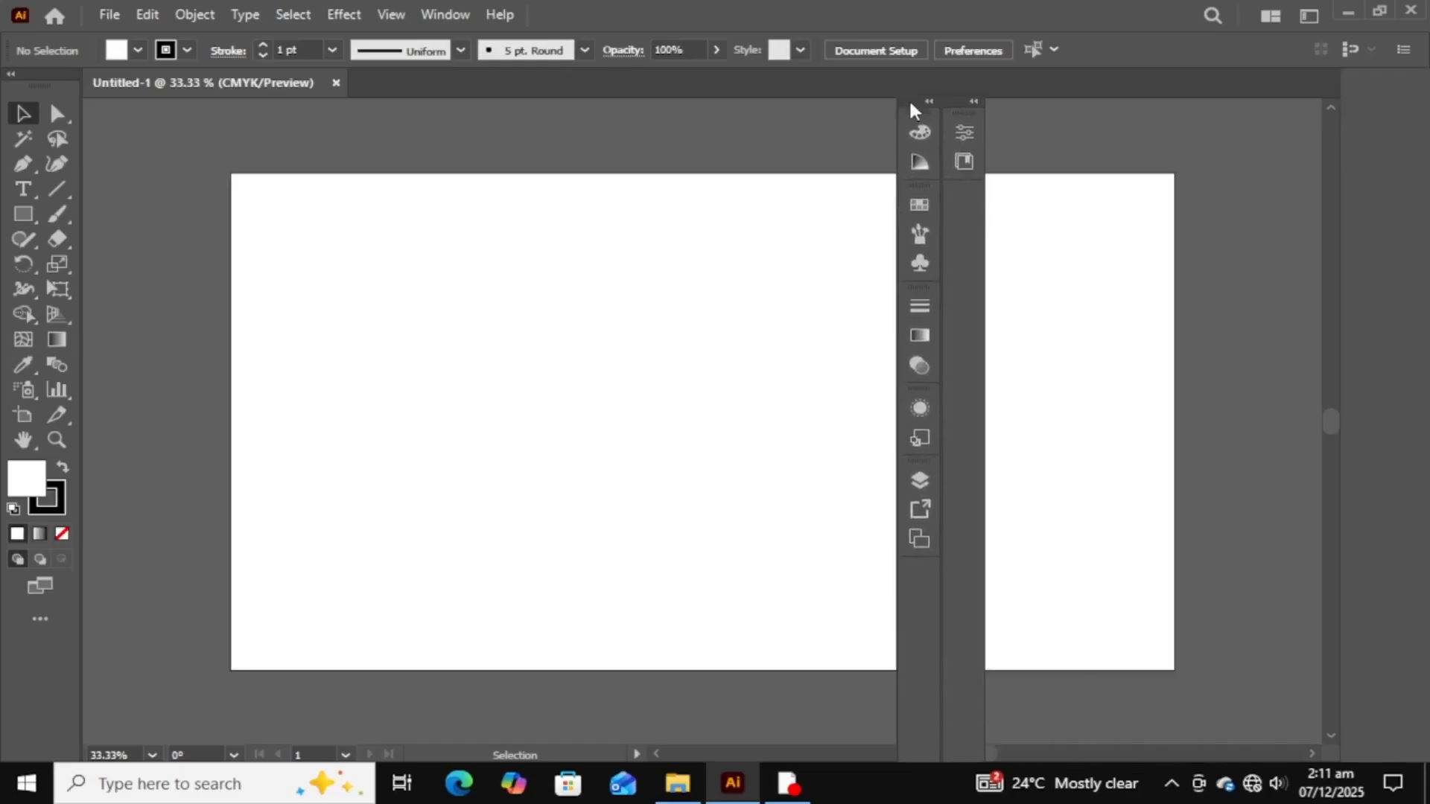
pyautogui.moveTo(75, 88); pyautogui.dragTo(462, 130)
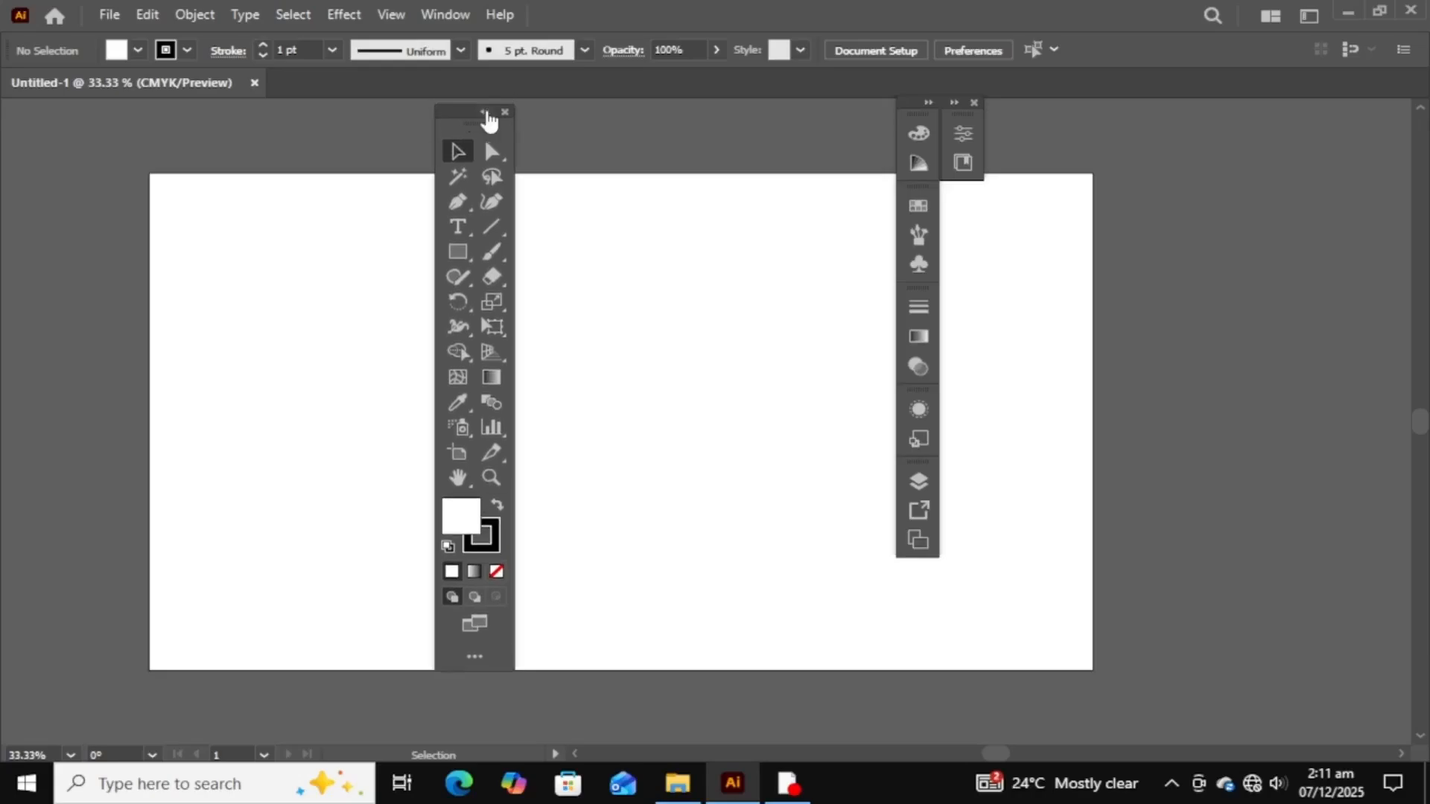
pyautogui.click(507, 128)
pyautogui.click(974, 102)
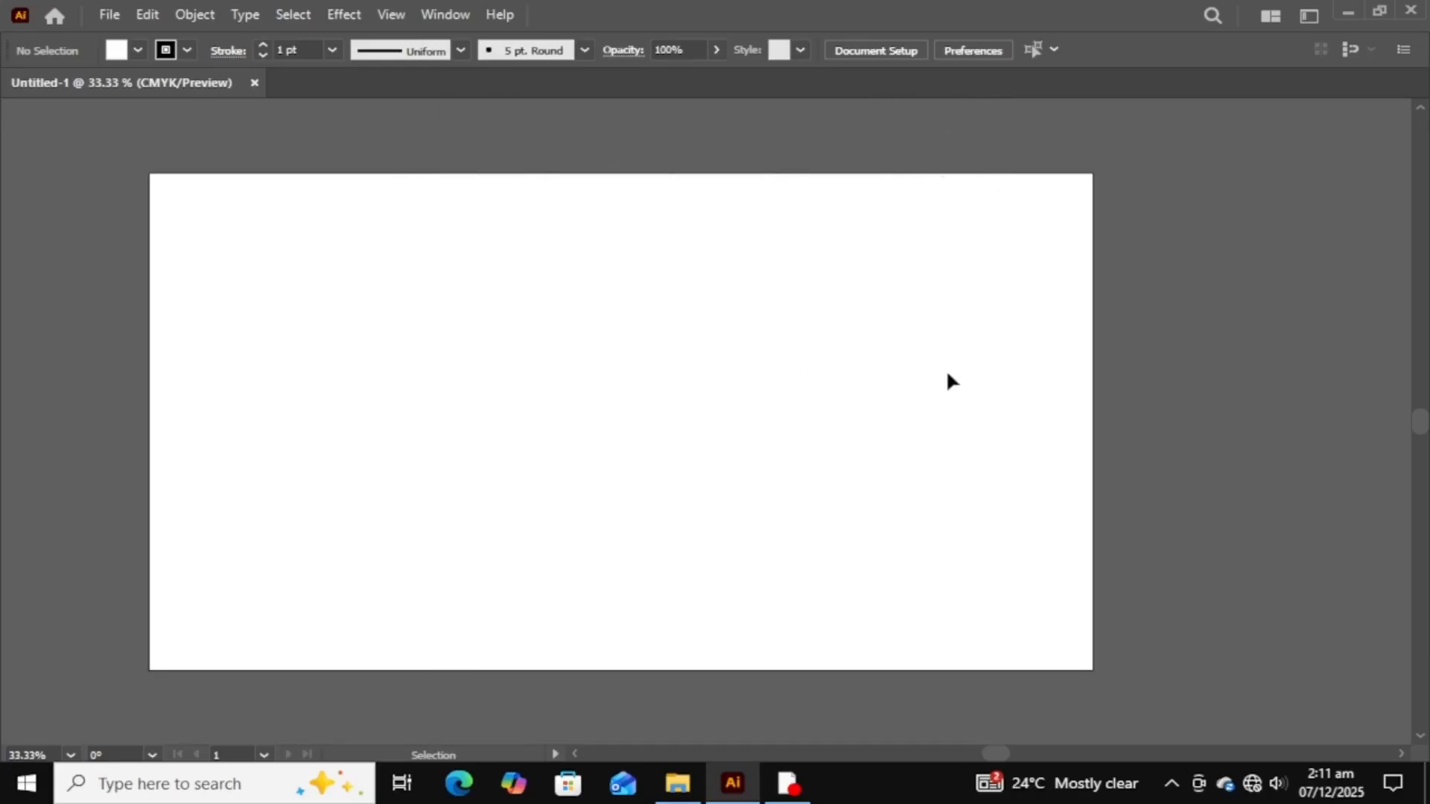
pyautogui.press('a')
pyautogui.hotkey('ctrl', '-')
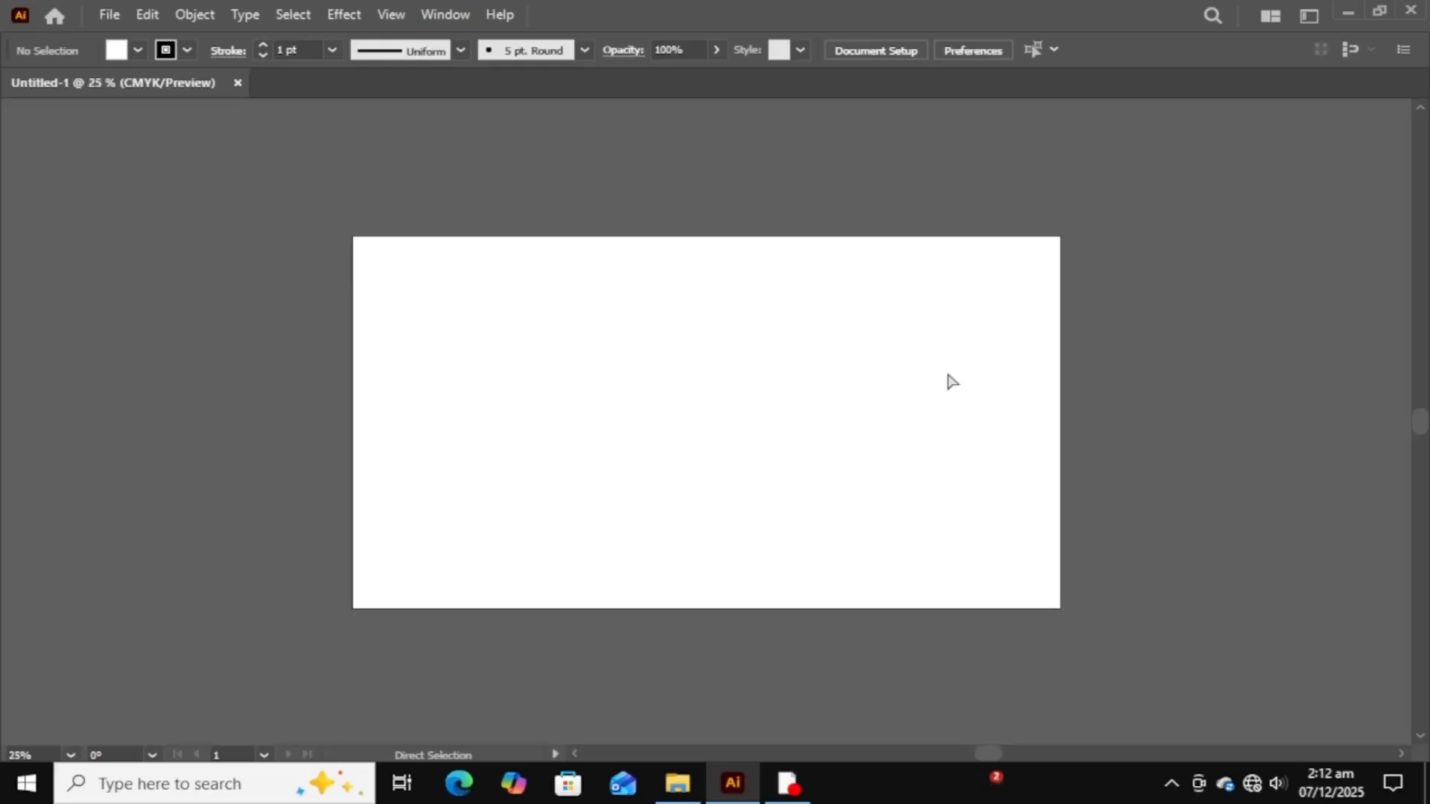
pyautogui.hotkey('ctrl', '+')
pyautogui.press('v')
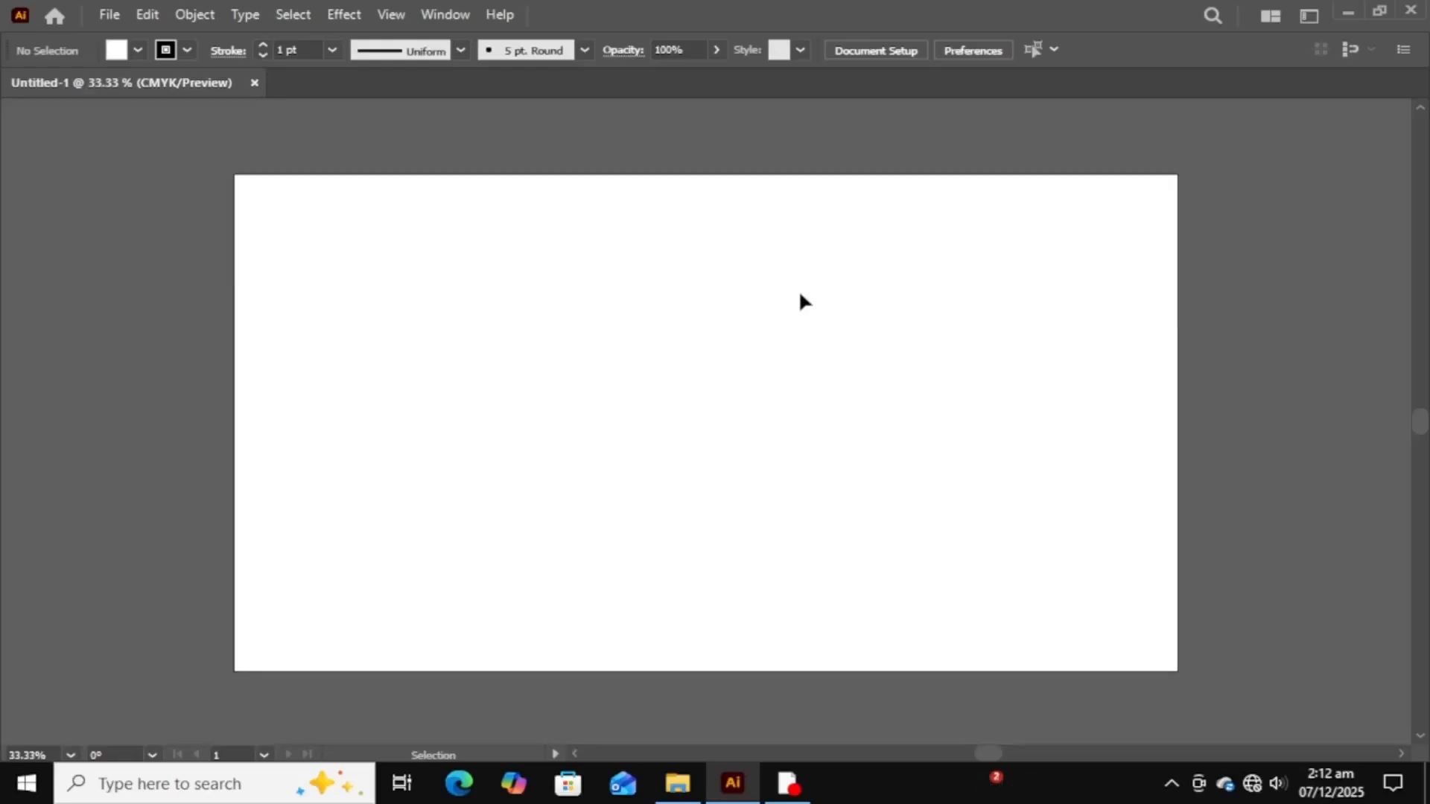
# - Reset the Essentials Classic workspace and collapse the Properties panel to icons
pyautogui.click(440, 14)
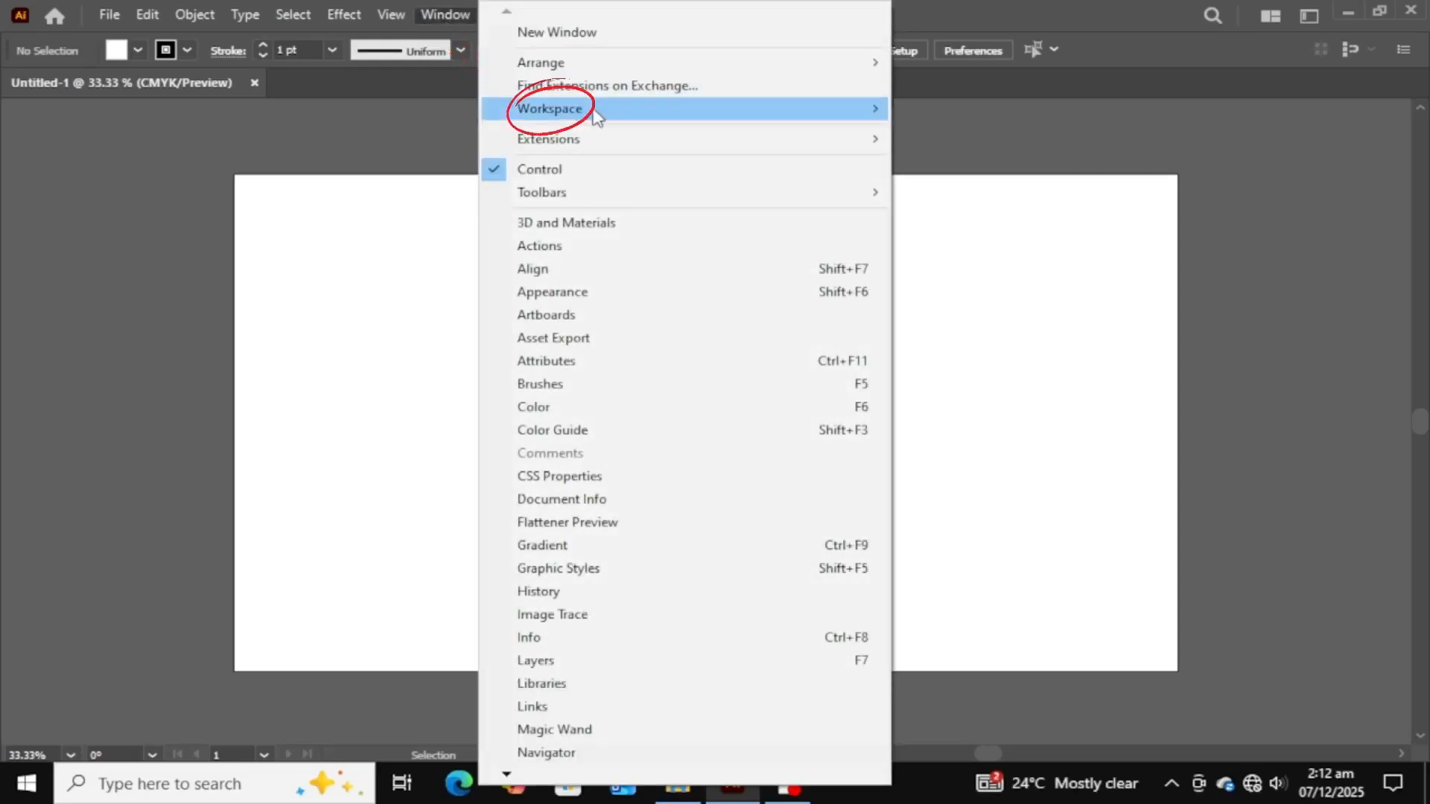
pyautogui.moveTo(594, 115)
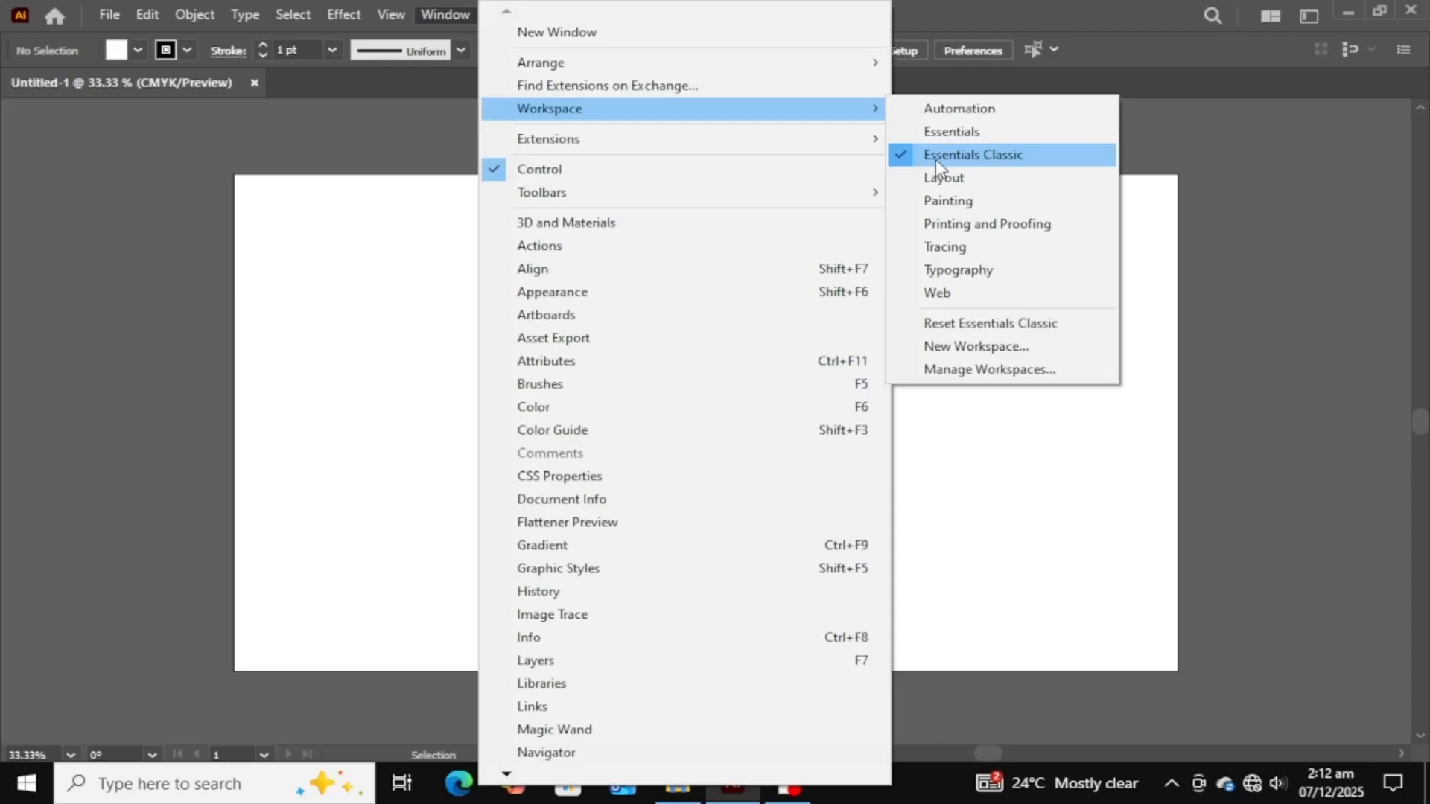
pyautogui.click(962, 324)
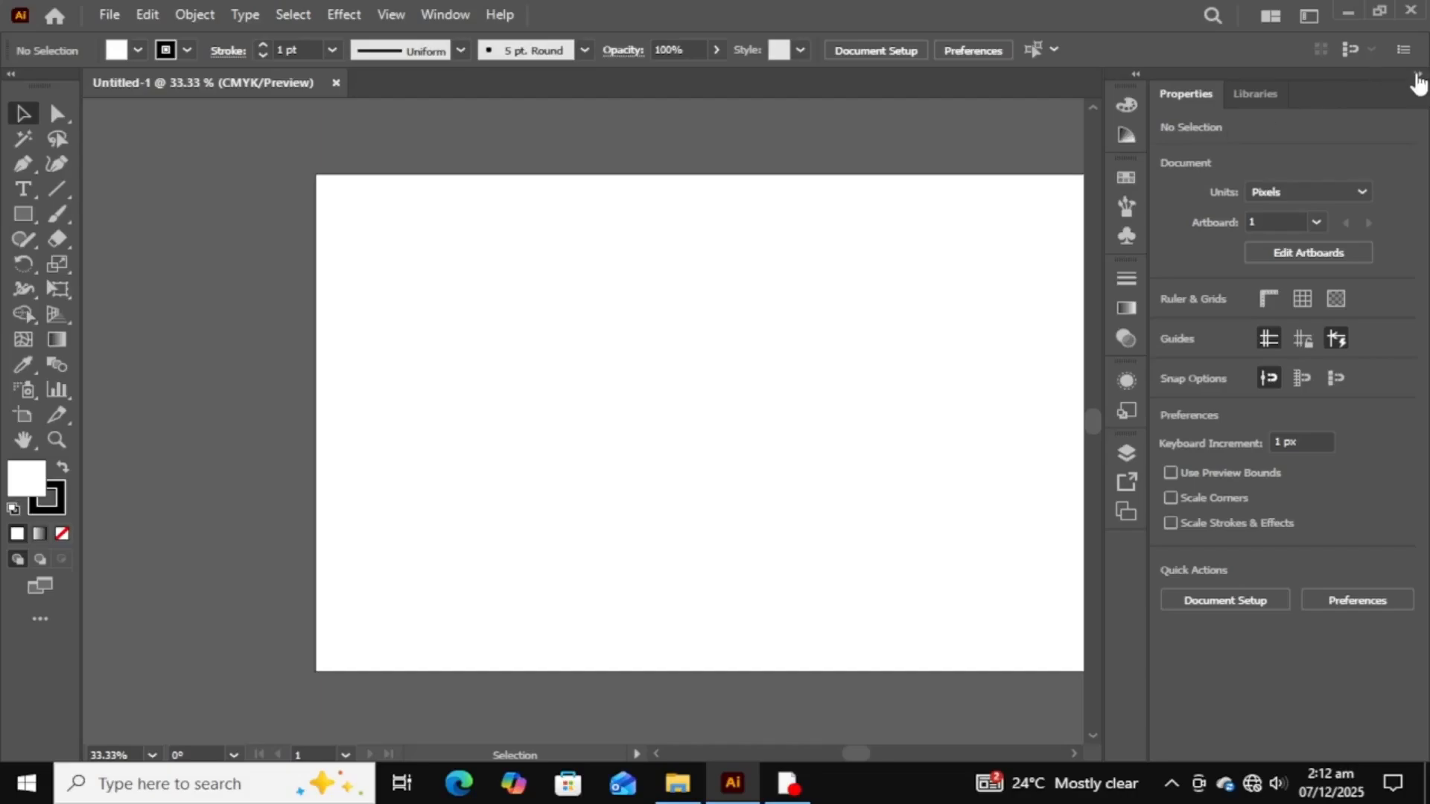
pyautogui.click(1416, 74)
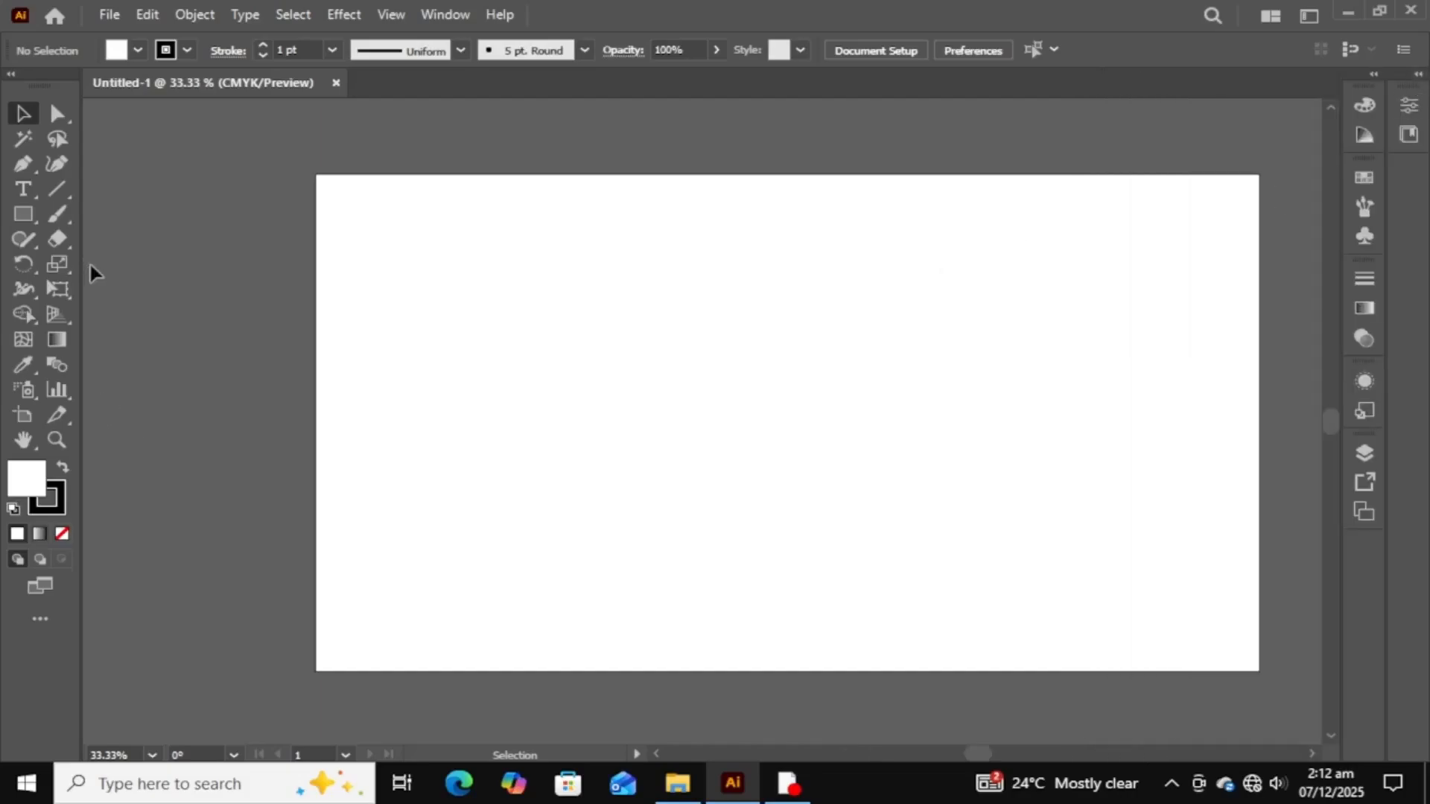
# - Draw a small rectangle near the artboard's upper-left corner and swap its fill and stroke to give it a black fill
pyautogui.click(26, 222)
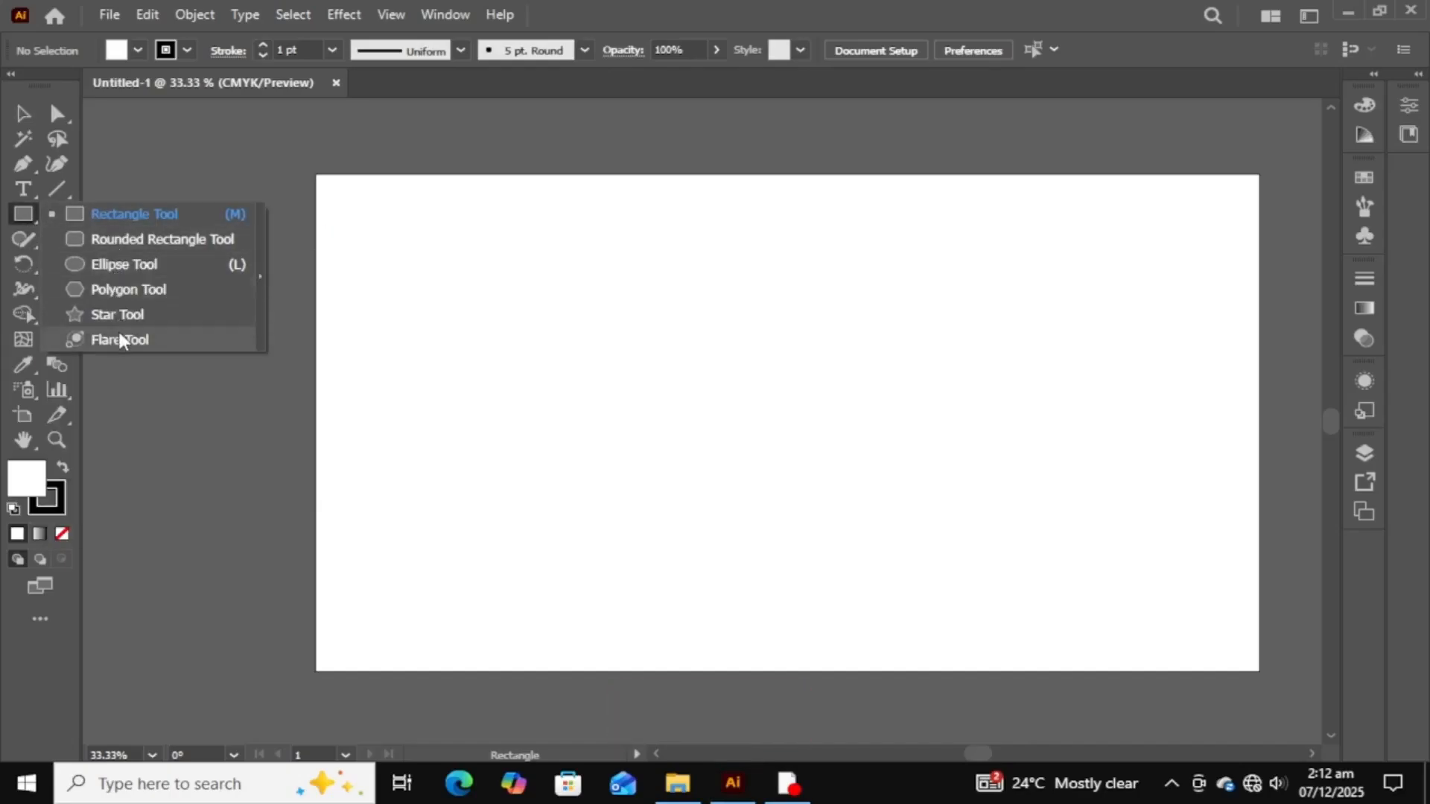
pyautogui.click(128, 214)
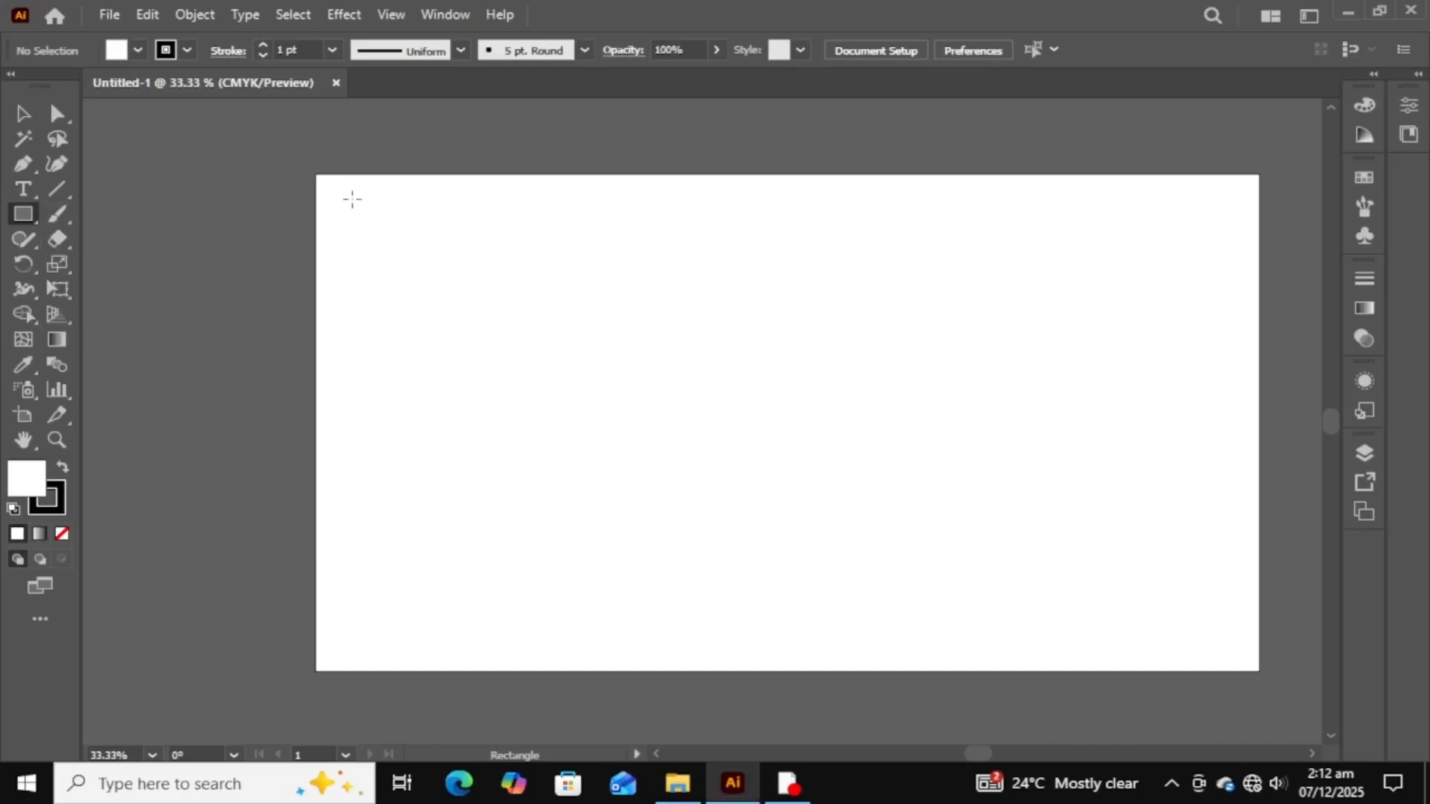
pyautogui.moveTo(352, 199)
pyautogui.mouseDown()
pyautogui.moveTo(446, 270)
pyautogui.moveTo(469, 247)
pyautogui.moveTo(472, 259)
pyautogui.moveTo(454, 243)
pyautogui.moveTo(446, 257)
pyautogui.moveTo(369, 225)
pyautogui.moveTo(462, 276)
pyautogui.moveTo(777, 224)
pyautogui.moveTo(997, 217)
pyautogui.moveTo(910, 432)
pyautogui.moveTo(454, 307)
pyautogui.moveTo(385, 248)
pyautogui.moveTo(386, 480)
pyautogui.moveTo(709, 470)
pyautogui.moveTo(447, 279)
pyautogui.mouseUp()
pyautogui.click(23, 113)
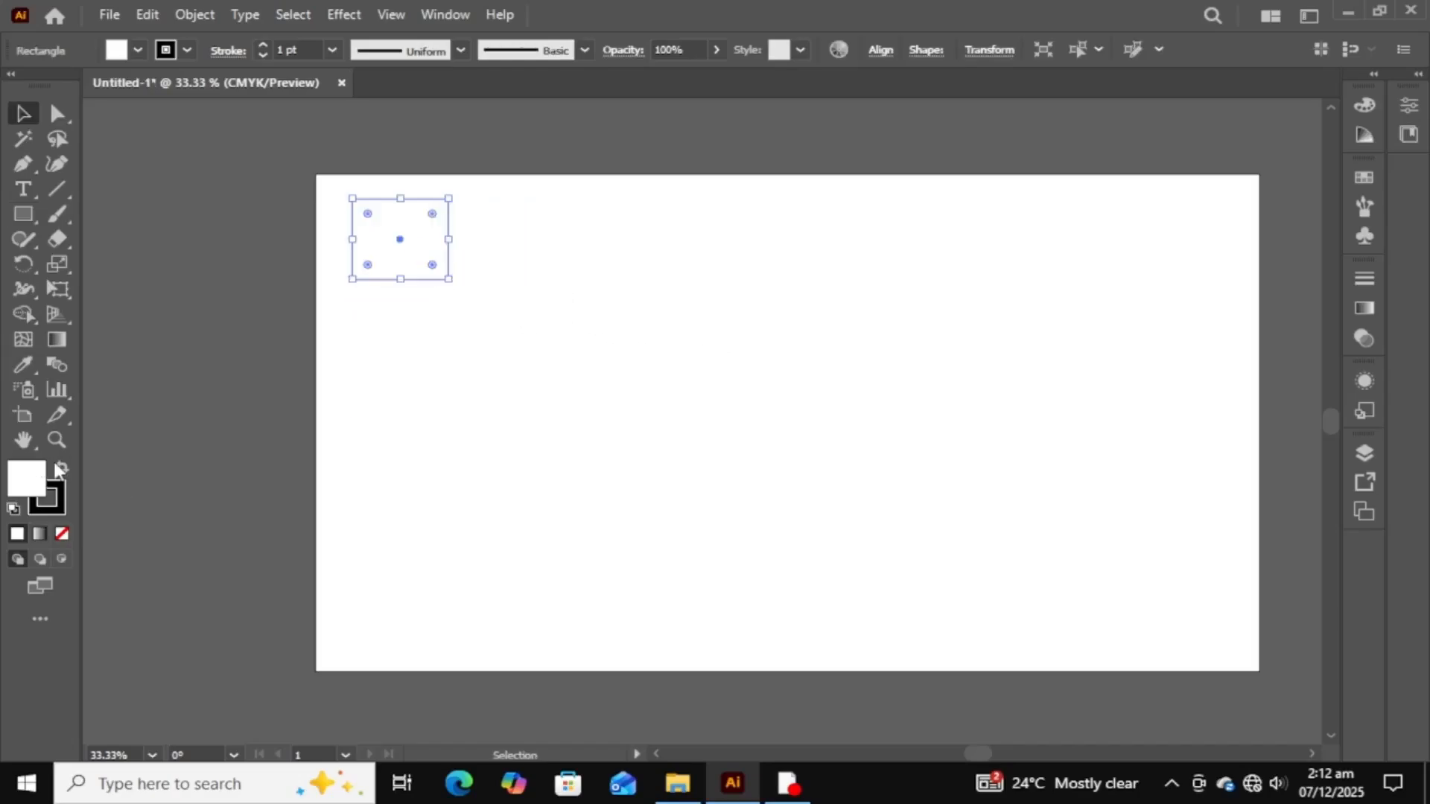
pyautogui.click(63, 467)
pyautogui.click(223, 383)
# - Draw a larger black rectangle on the artboard to the right of the small one with the Rectangle tool
pyautogui.click(23, 214)
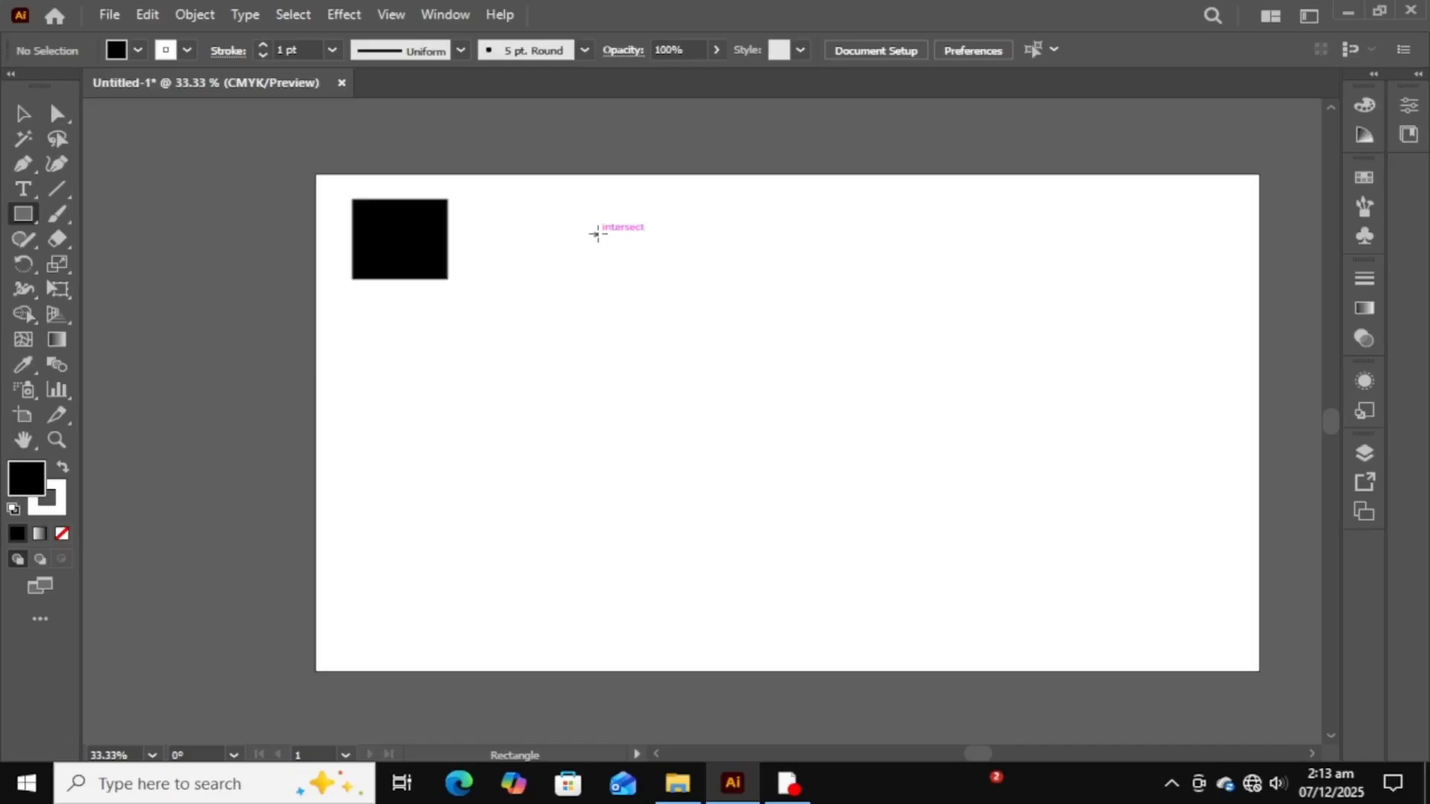
pyautogui.moveTo(597, 235); pyautogui.dragTo(762, 426)
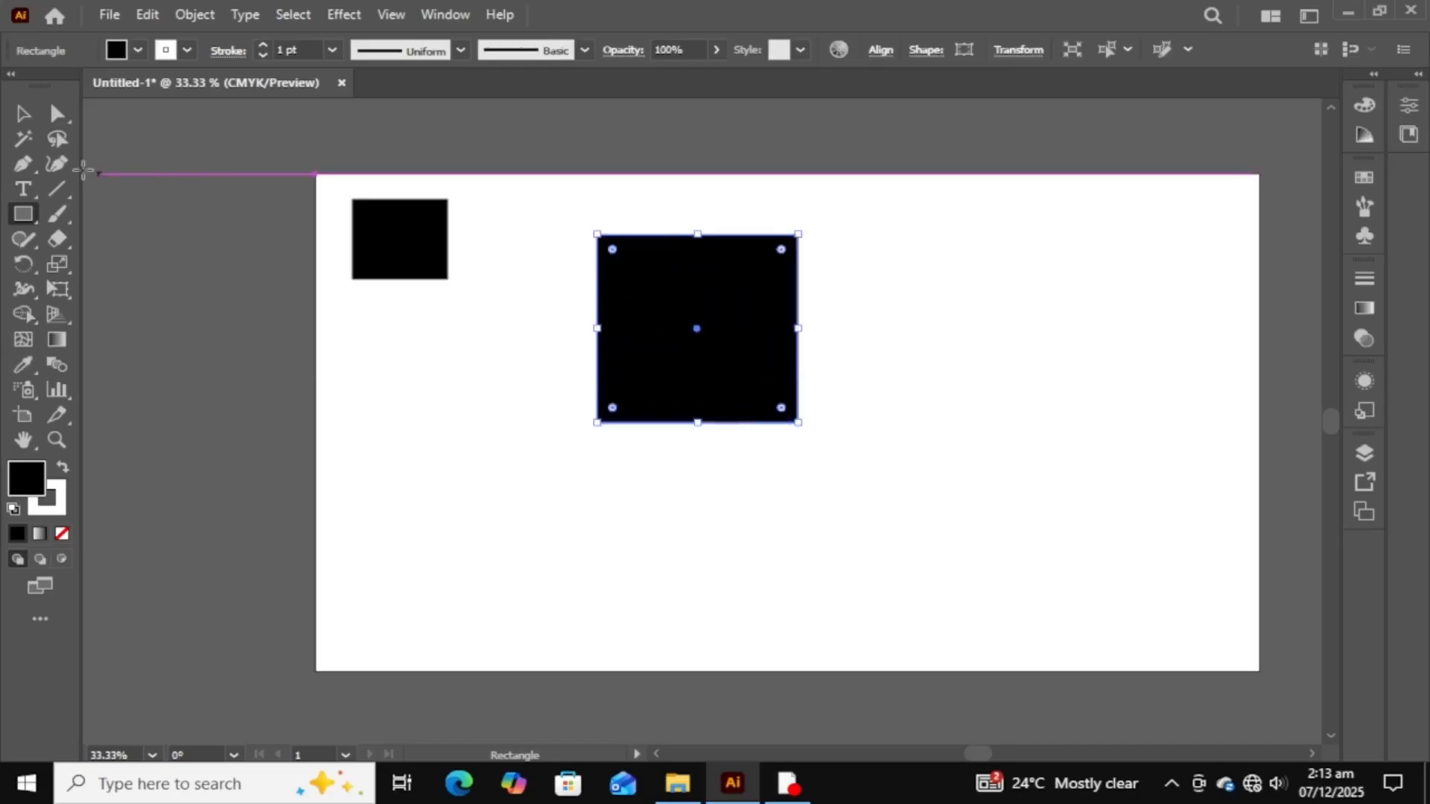
pyautogui.click(24, 114)
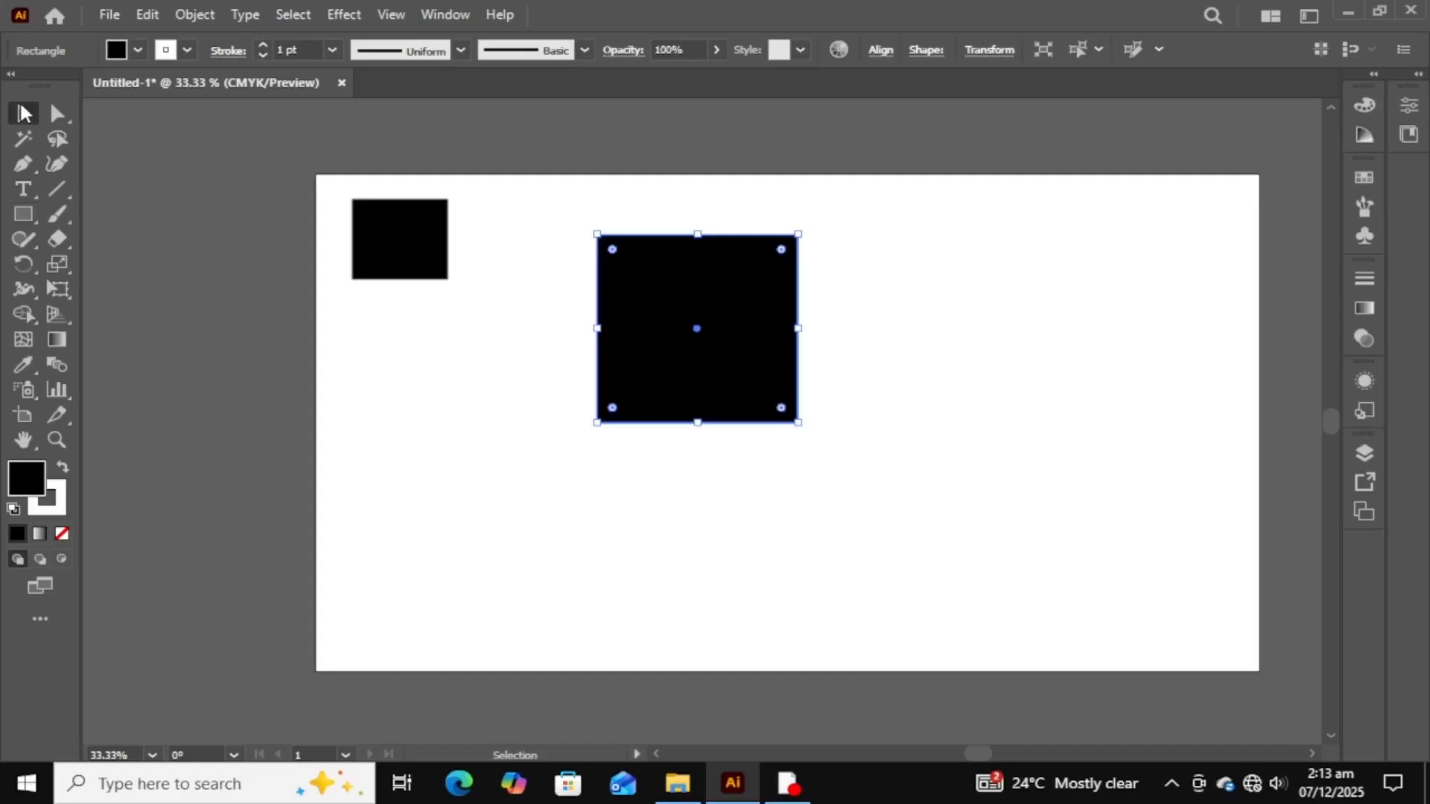
# - Move the small rectangle near the artboard's upper-left corner slightly and resize it into a narrow upright rectangle
pyautogui.click(485, 310)
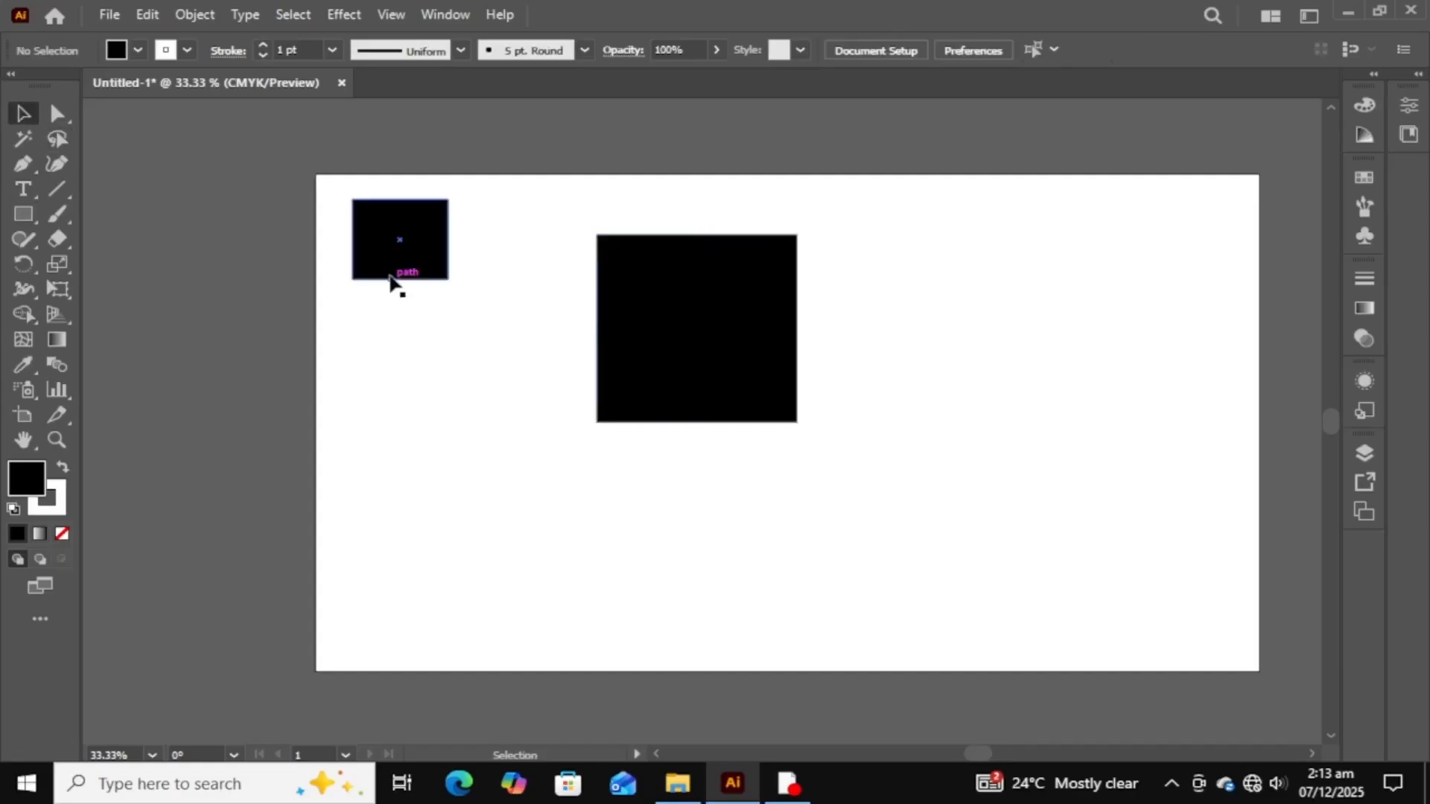
pyautogui.click(400, 244)
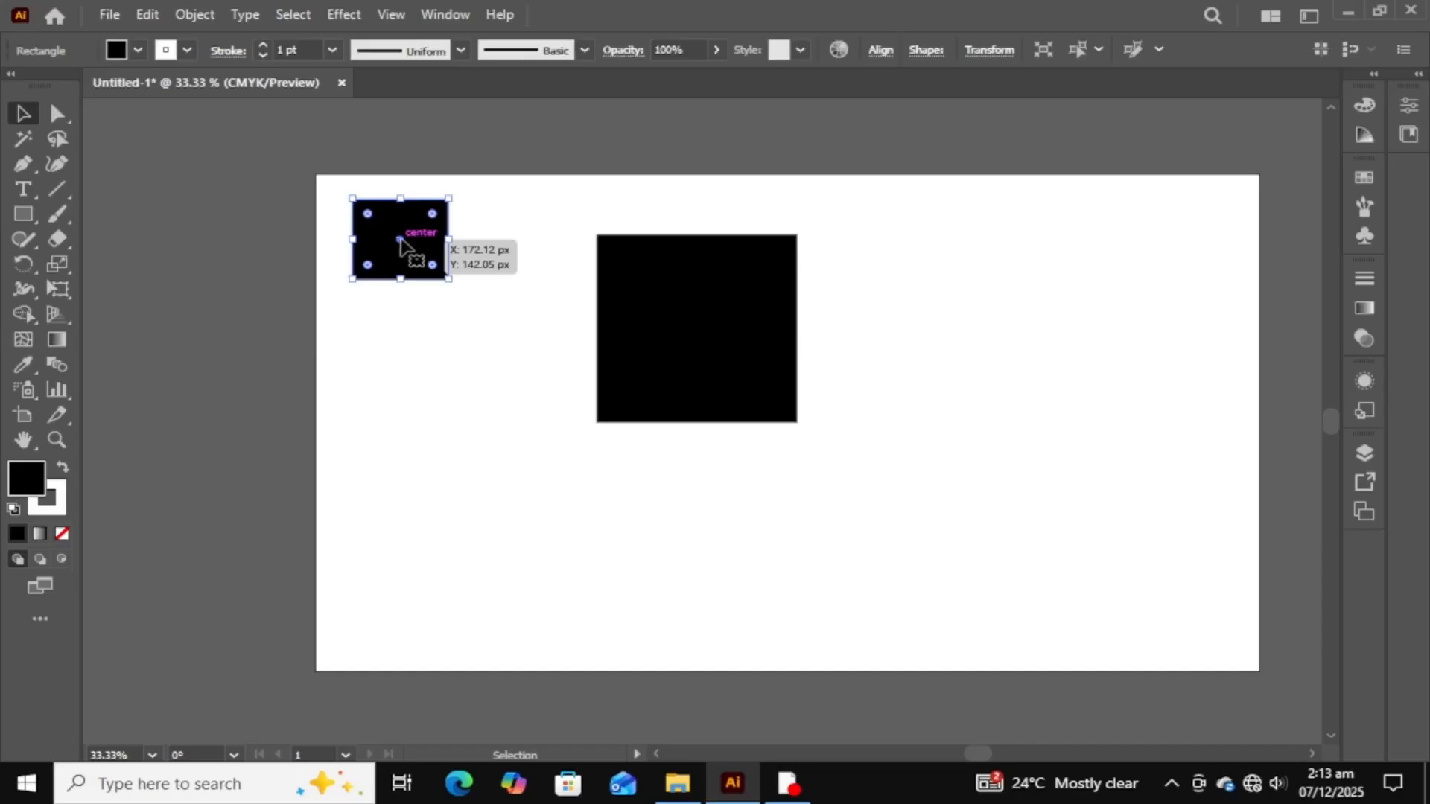
pyautogui.moveTo(399, 244); pyautogui.dragTo(430, 488)
pyautogui.moveTo(480, 364); pyautogui.dragTo(430, 365)
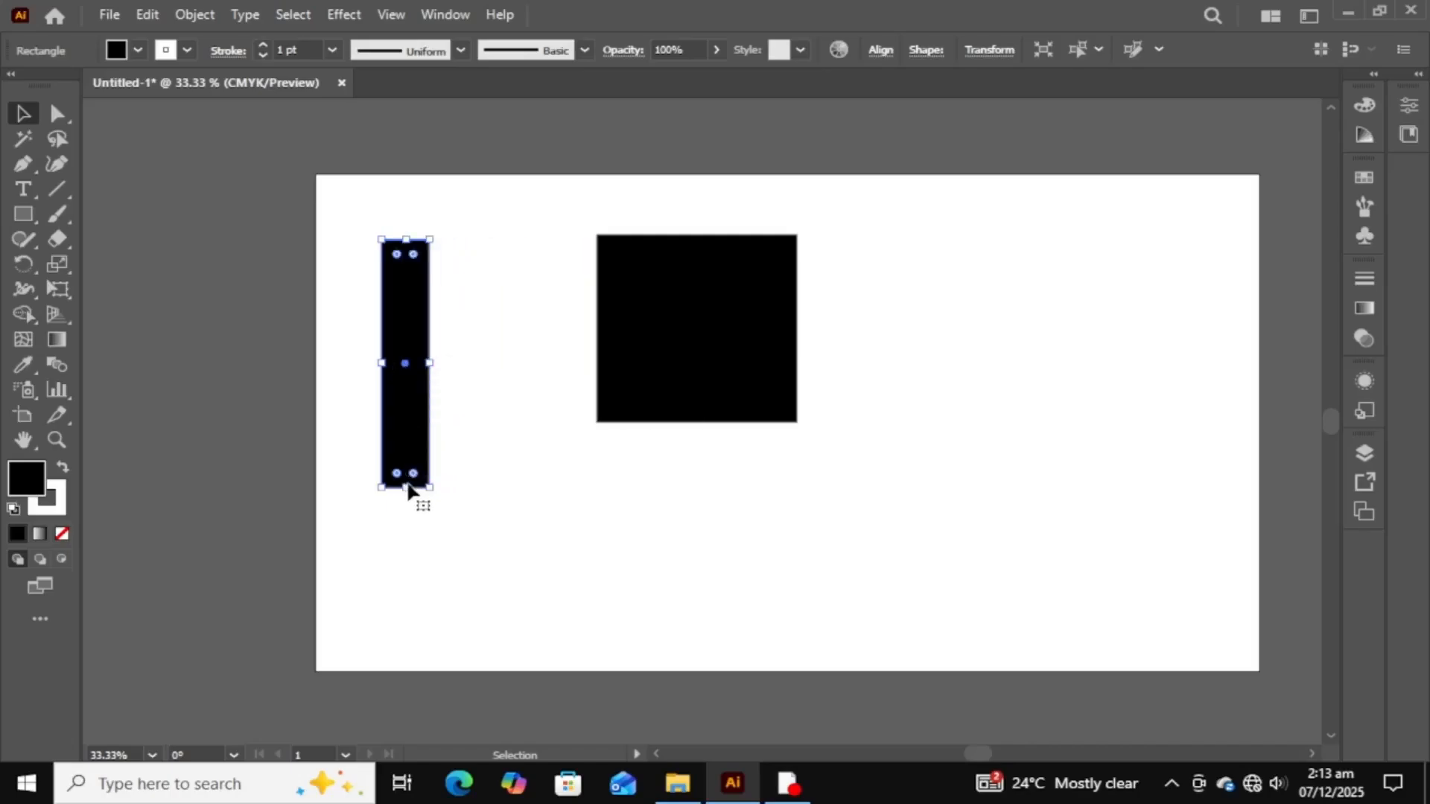
pyautogui.moveTo(406, 488); pyautogui.dragTo(412, 321)
pyautogui.click(520, 411)
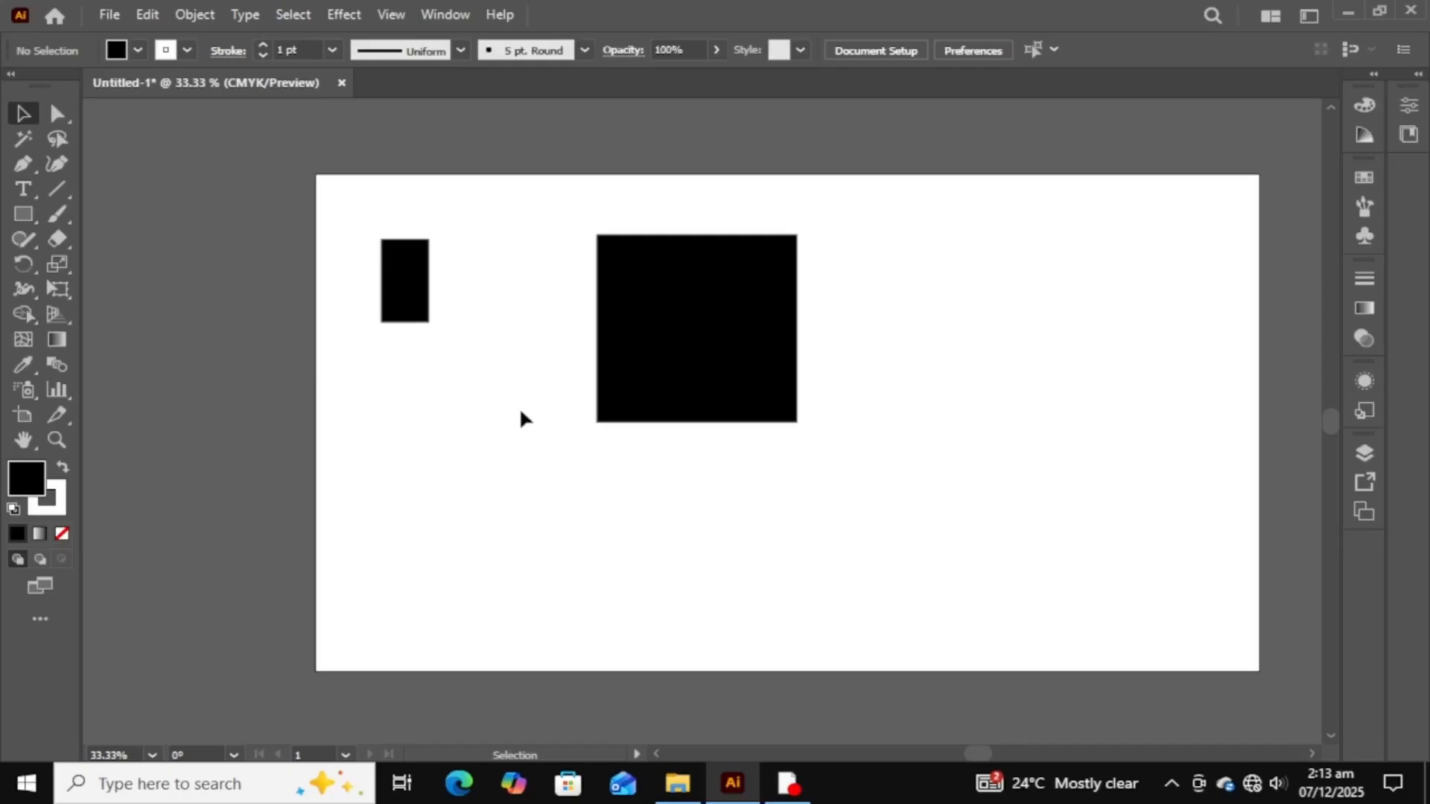
# - Round all four corners of the small upright rectangle slightly with its live corner widgets
pyautogui.click(420, 295)
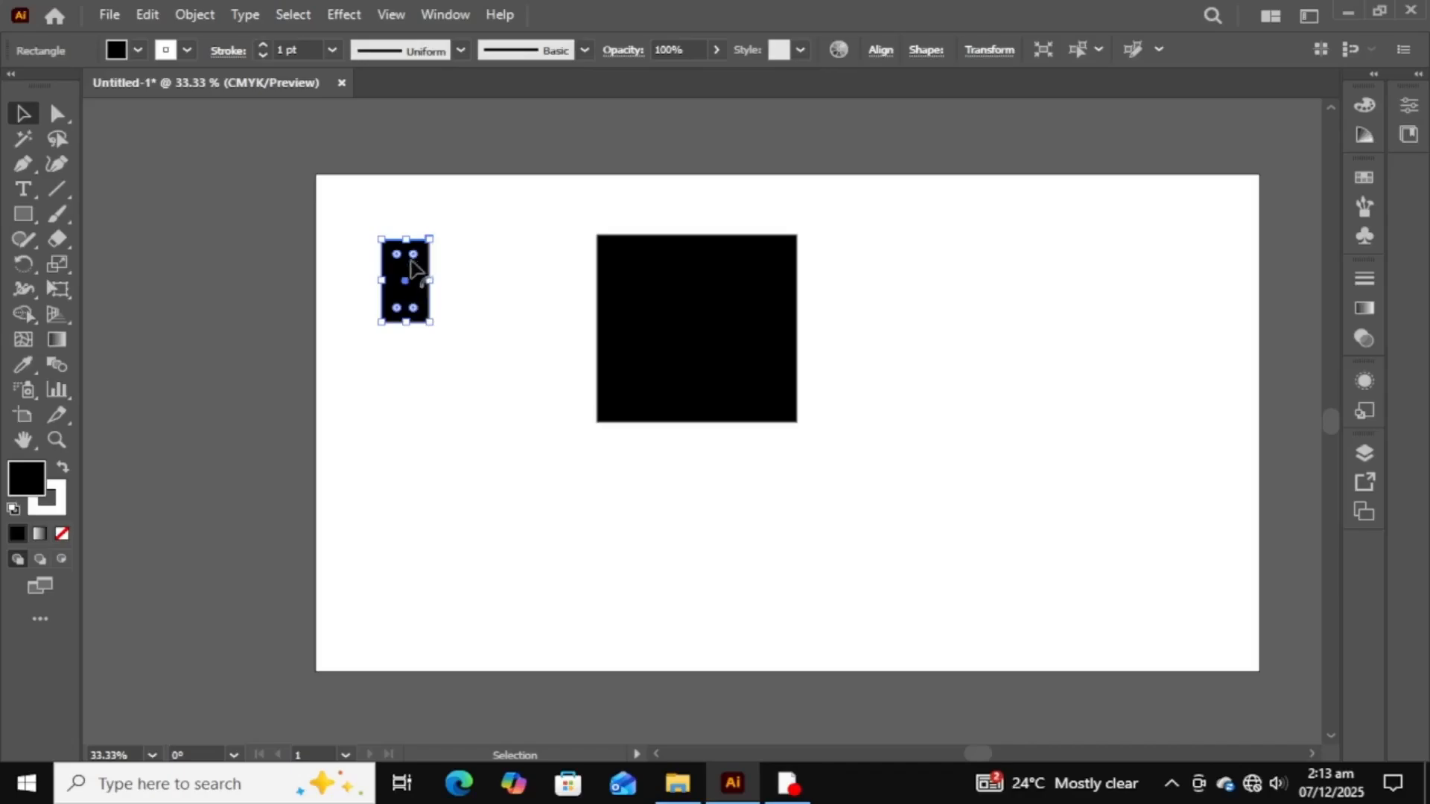
pyautogui.moveTo(413, 256)
pyautogui.mouseDown()
pyautogui.moveTo(405, 277)
pyautogui.moveTo(425, 257)
pyautogui.mouseUp()
pyautogui.click(491, 254)
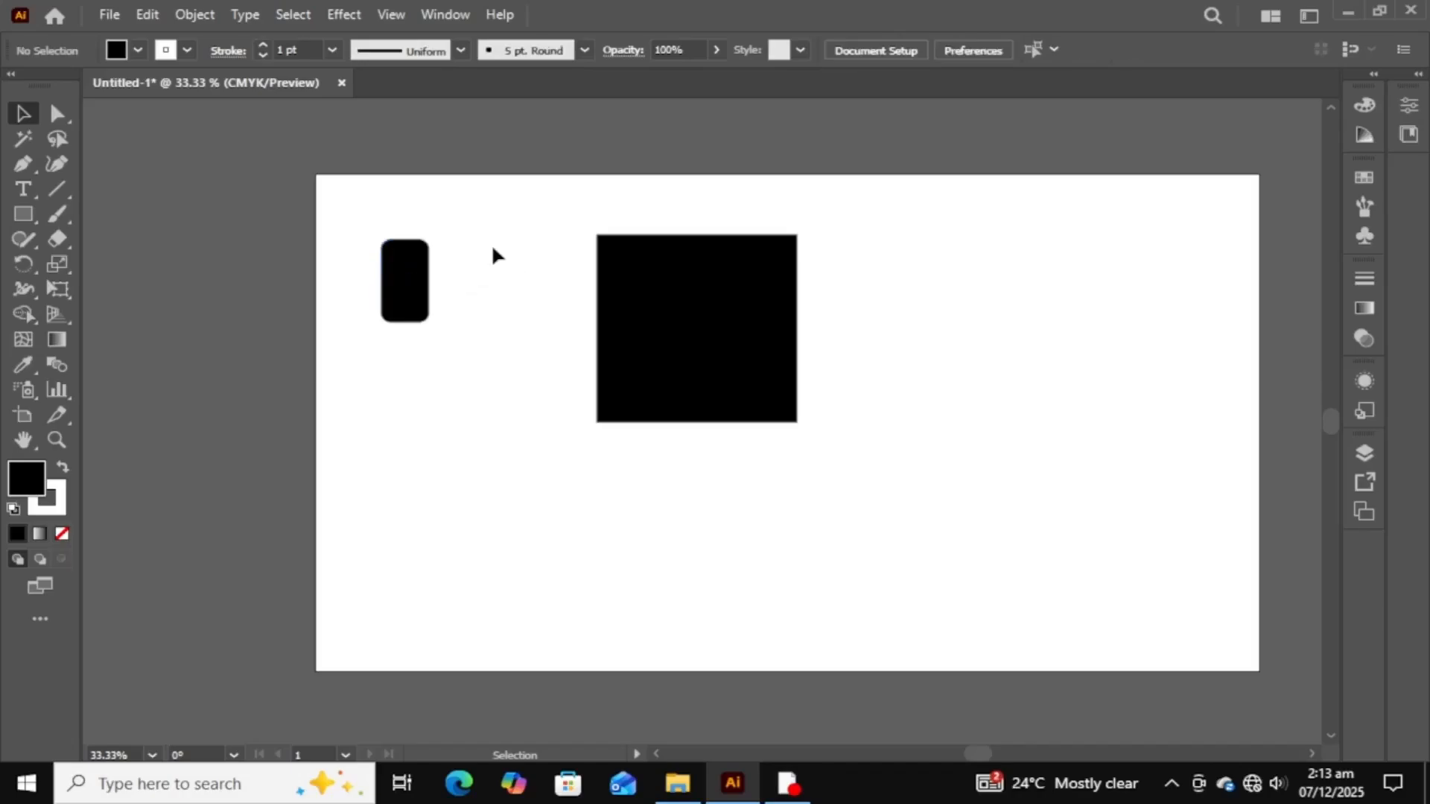
# - Draw a wide black rounded rectangle to the right of the large square with the Rounded Rectangle tool
pyautogui.click(37, 218)
pyautogui.click(146, 239)
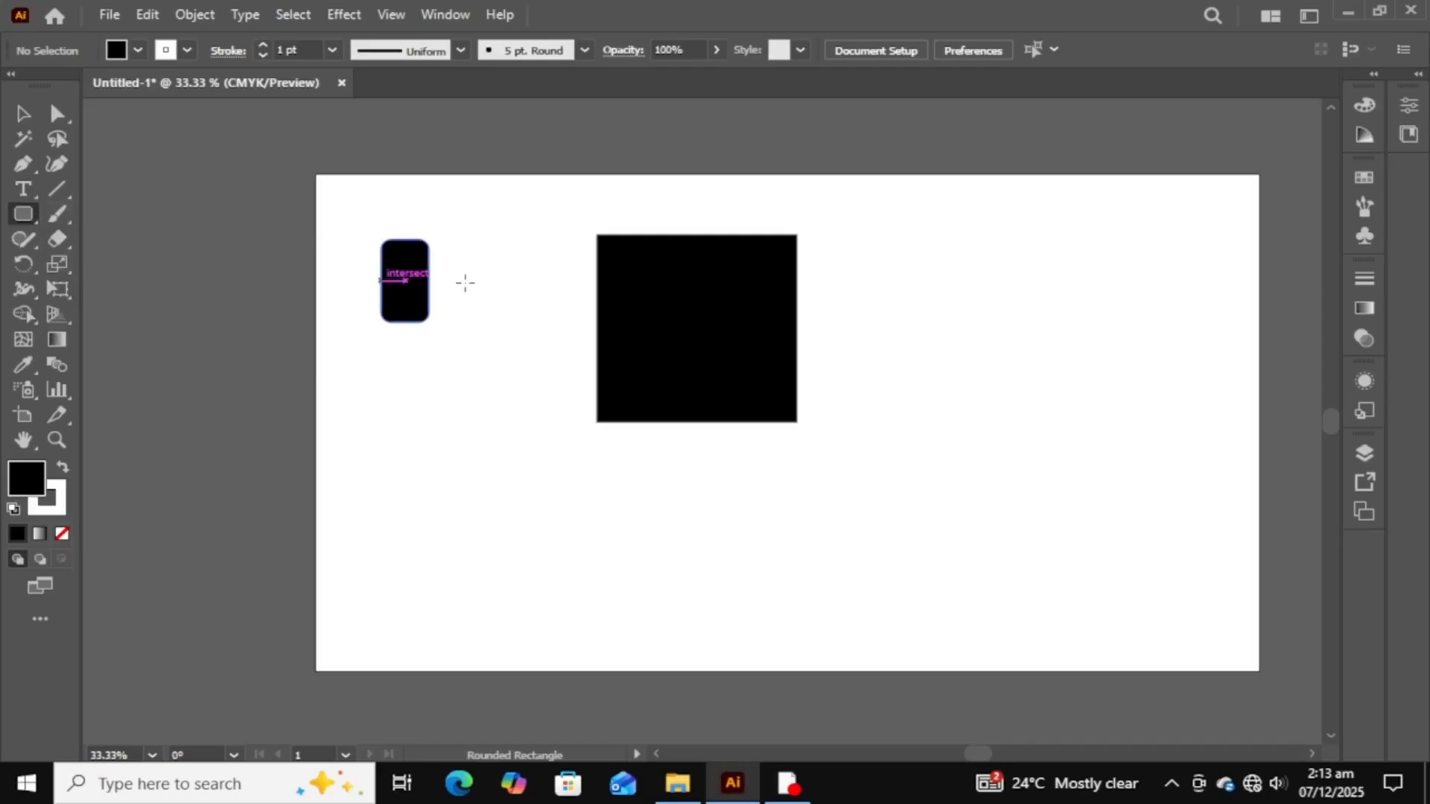
pyautogui.moveTo(898, 215); pyautogui.dragTo(1116, 322)
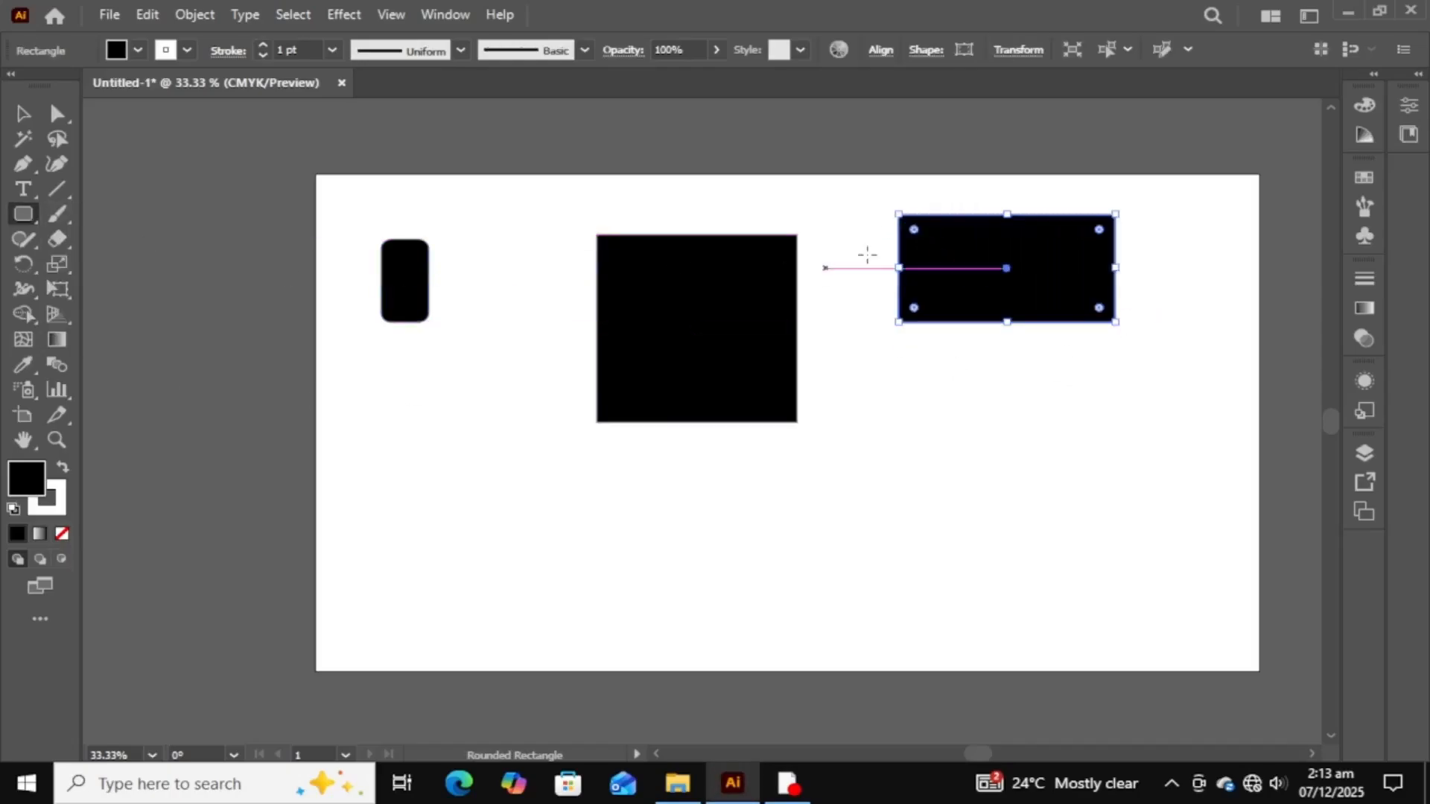
pyautogui.click(22, 113)
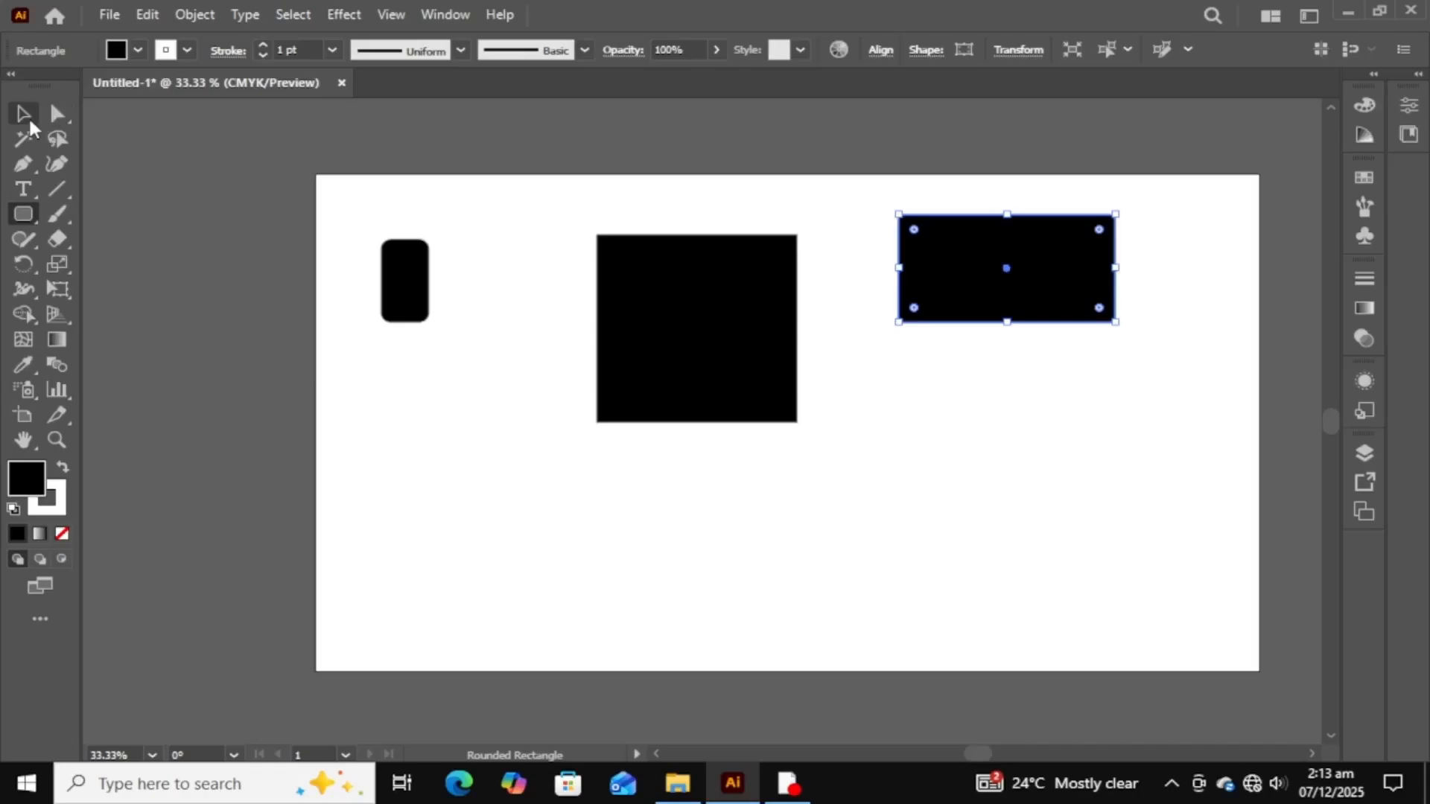
pyautogui.click(845, 205)
# - Draw a large black circle from its centre below the small rounded rectangle with the Ellipse tool
pyautogui.click(23, 215)
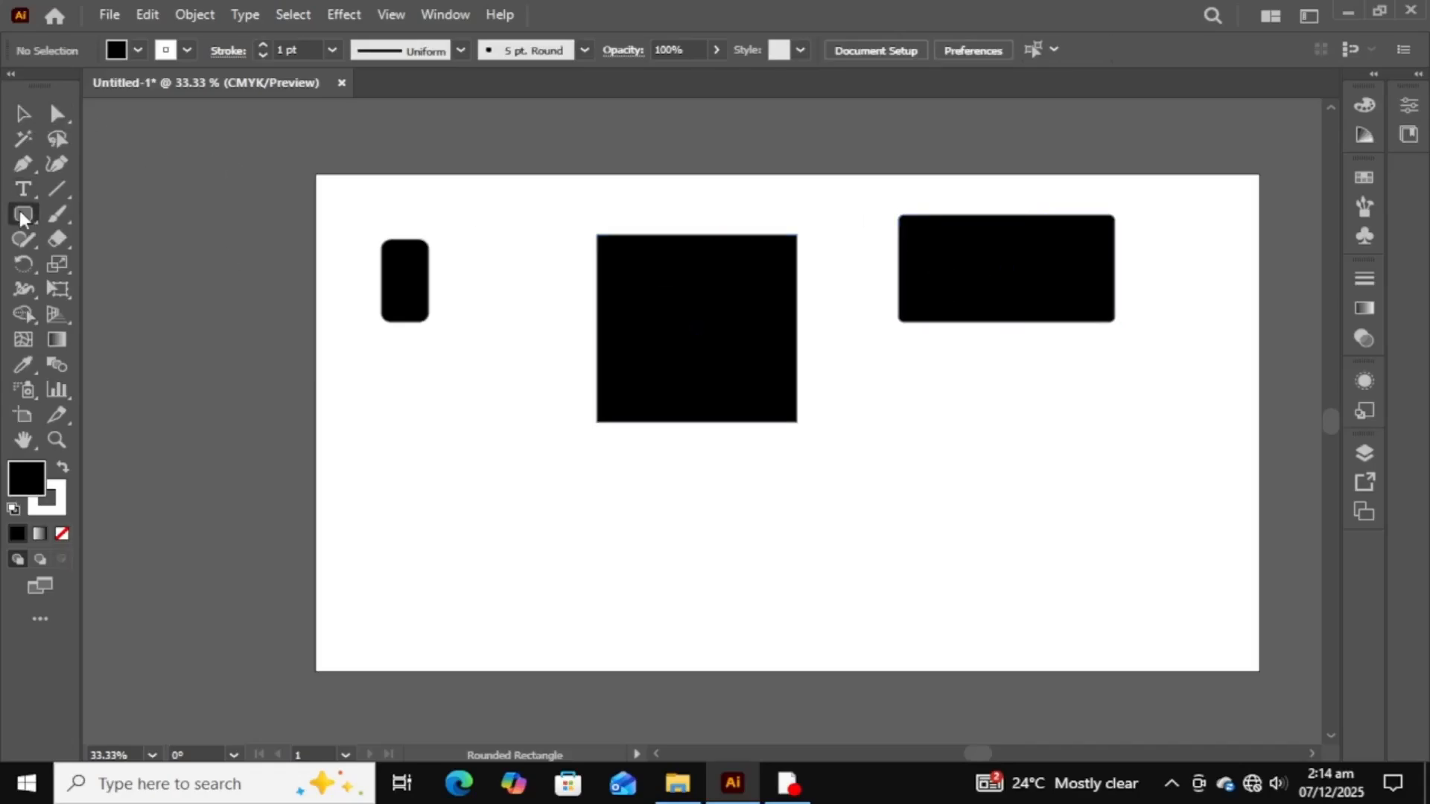
pyautogui.click(23, 216)
pyautogui.click(130, 265)
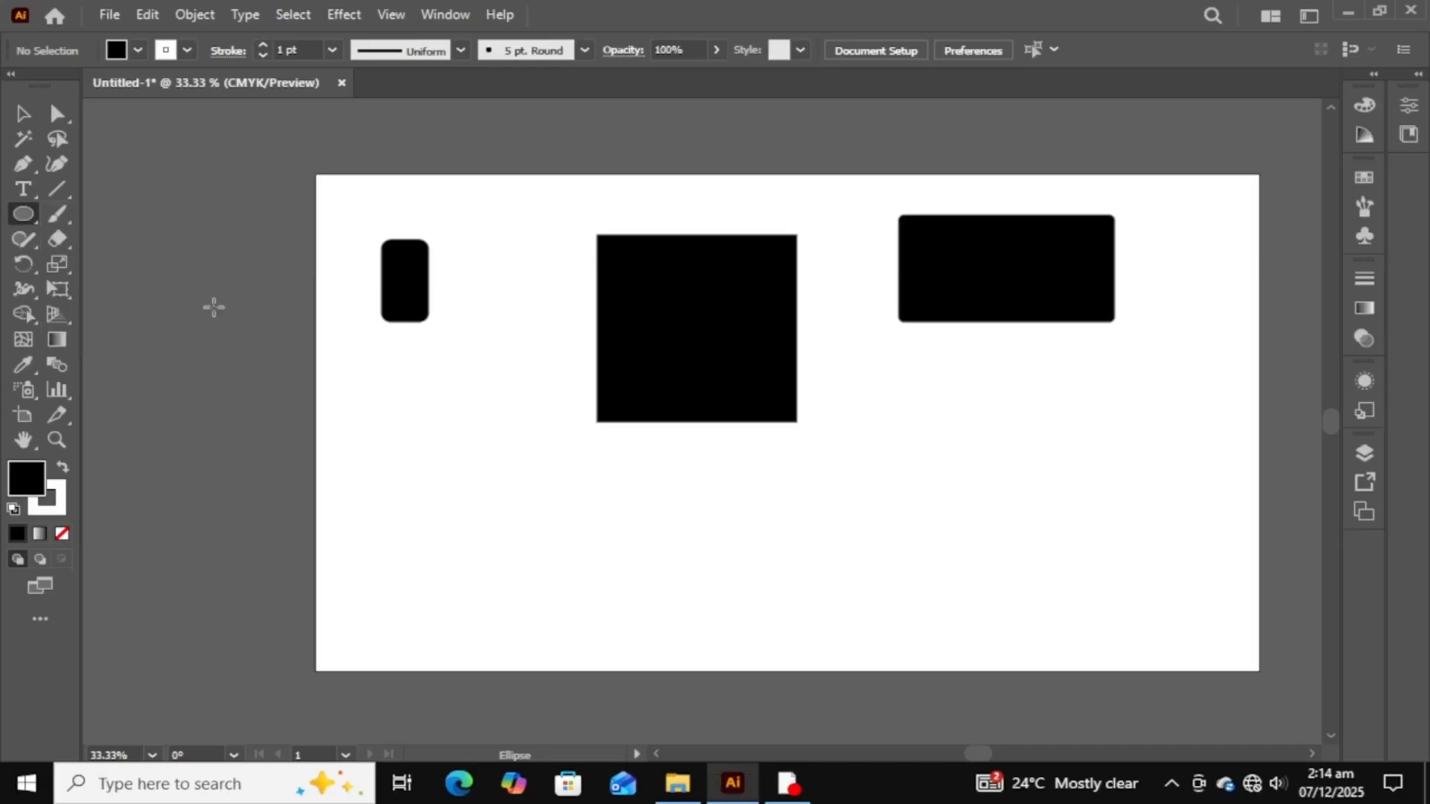
pyautogui.moveTo(410, 417)
pyautogui.mouseDown()
pyautogui.moveTo(562, 556)
pyautogui.moveTo(526, 488)
pyautogui.moveTo(588, 563)
pyautogui.moveTo(534, 492)
pyautogui.moveTo(568, 522)
pyautogui.moveTo(440, 427)
pyautogui.moveTo(634, 592)
pyautogui.moveTo(426, 426)
pyautogui.moveTo(653, 578)
pyautogui.moveTo(431, 432)
pyautogui.moveTo(489, 464)
pyautogui.mouseUp()
pyautogui.click(20, 113)
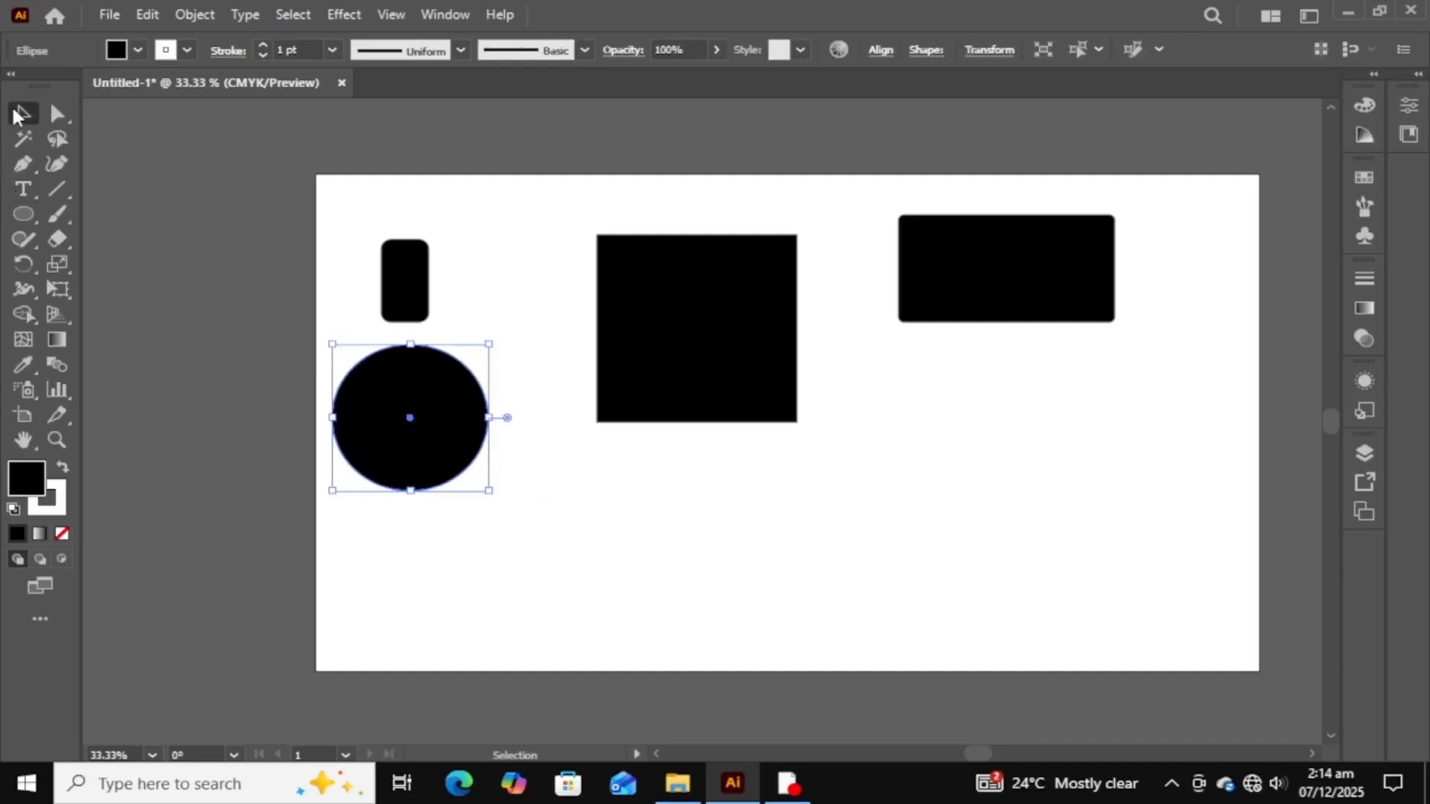
pyautogui.click(525, 314)
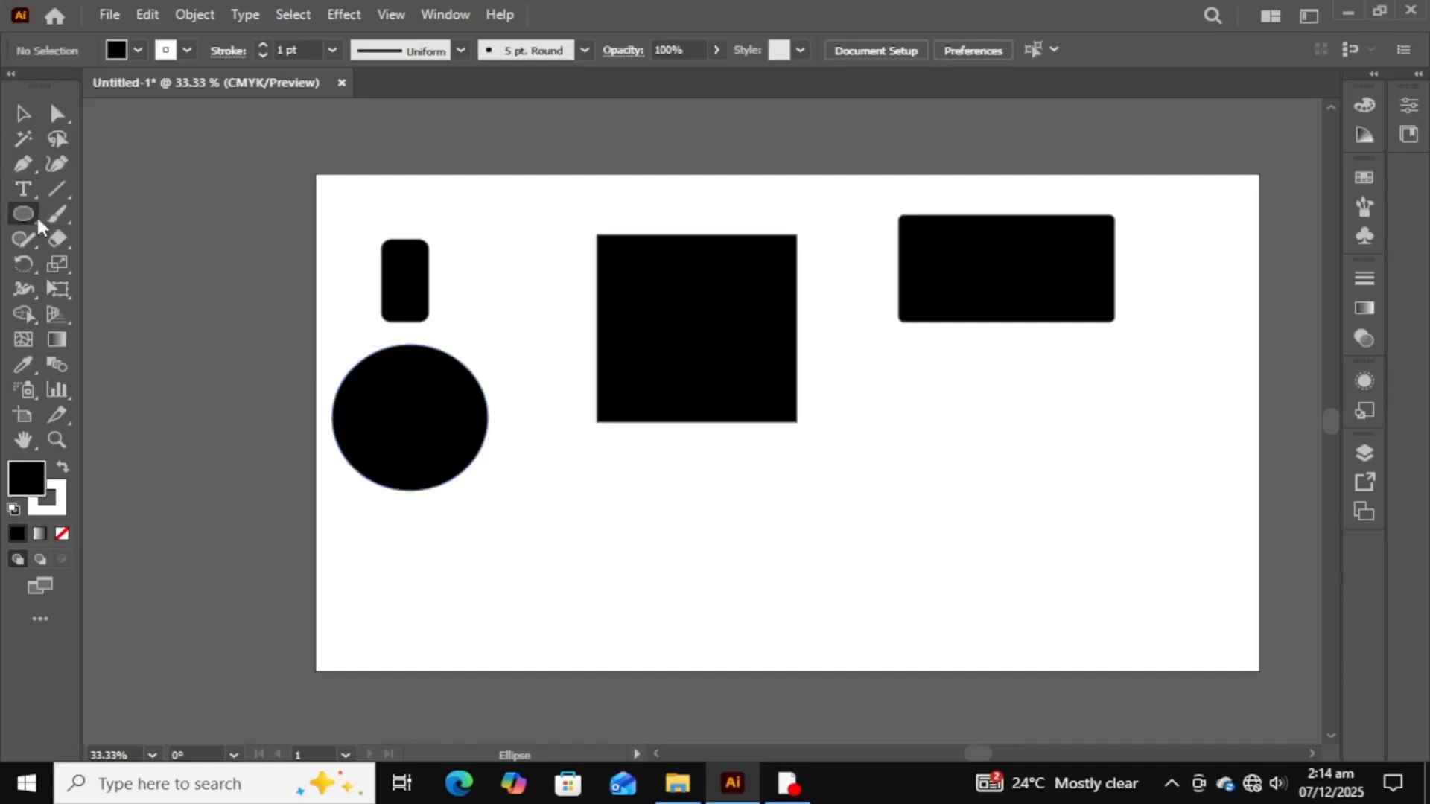
# - Draw an upright triangle below the large square with the Polygon tool, raising the side count and reducing it to three while drawing
pyautogui.moveTo(37, 214); pyautogui.dragTo(130, 293)
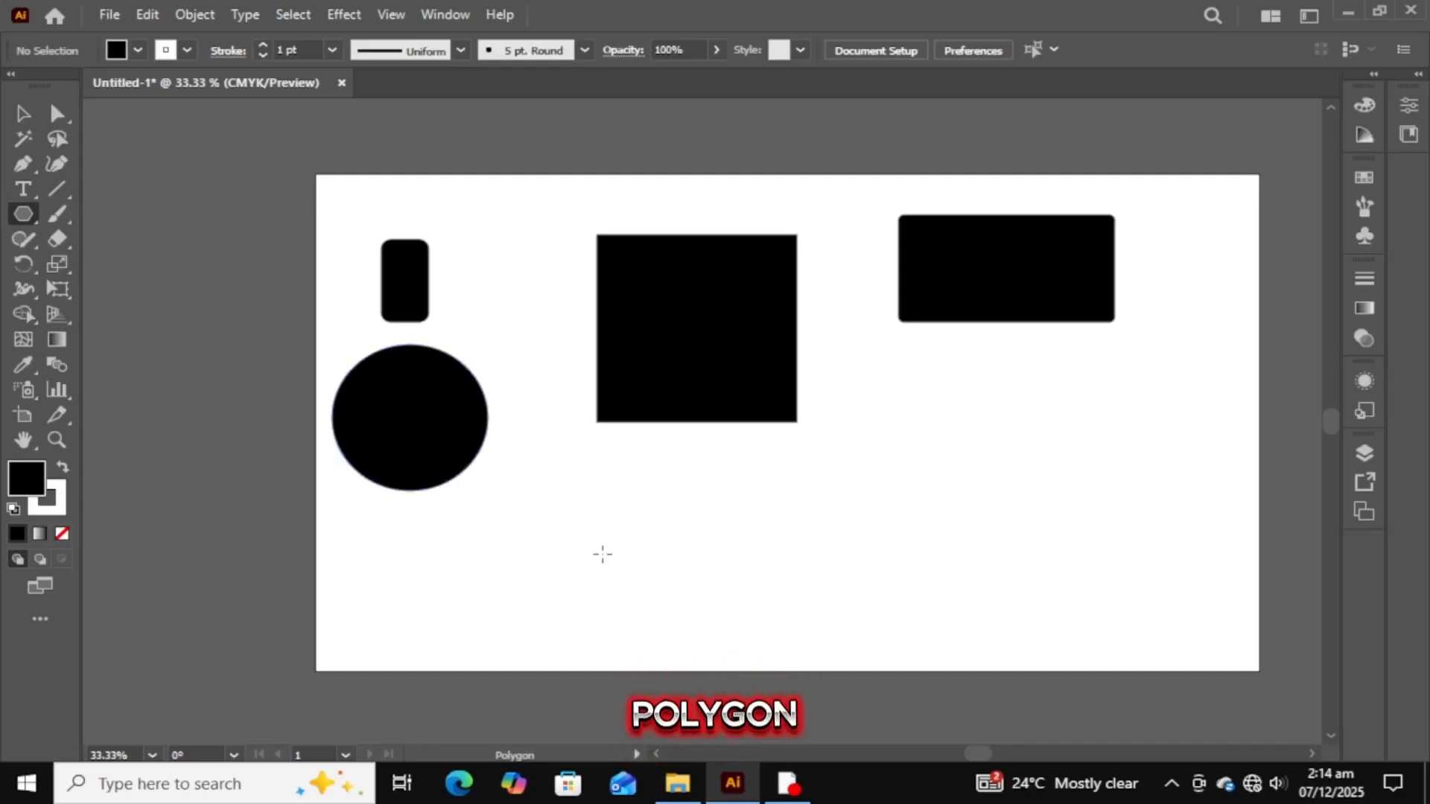
pyautogui.moveTo(791, 533); pyautogui.dragTo(857, 599)
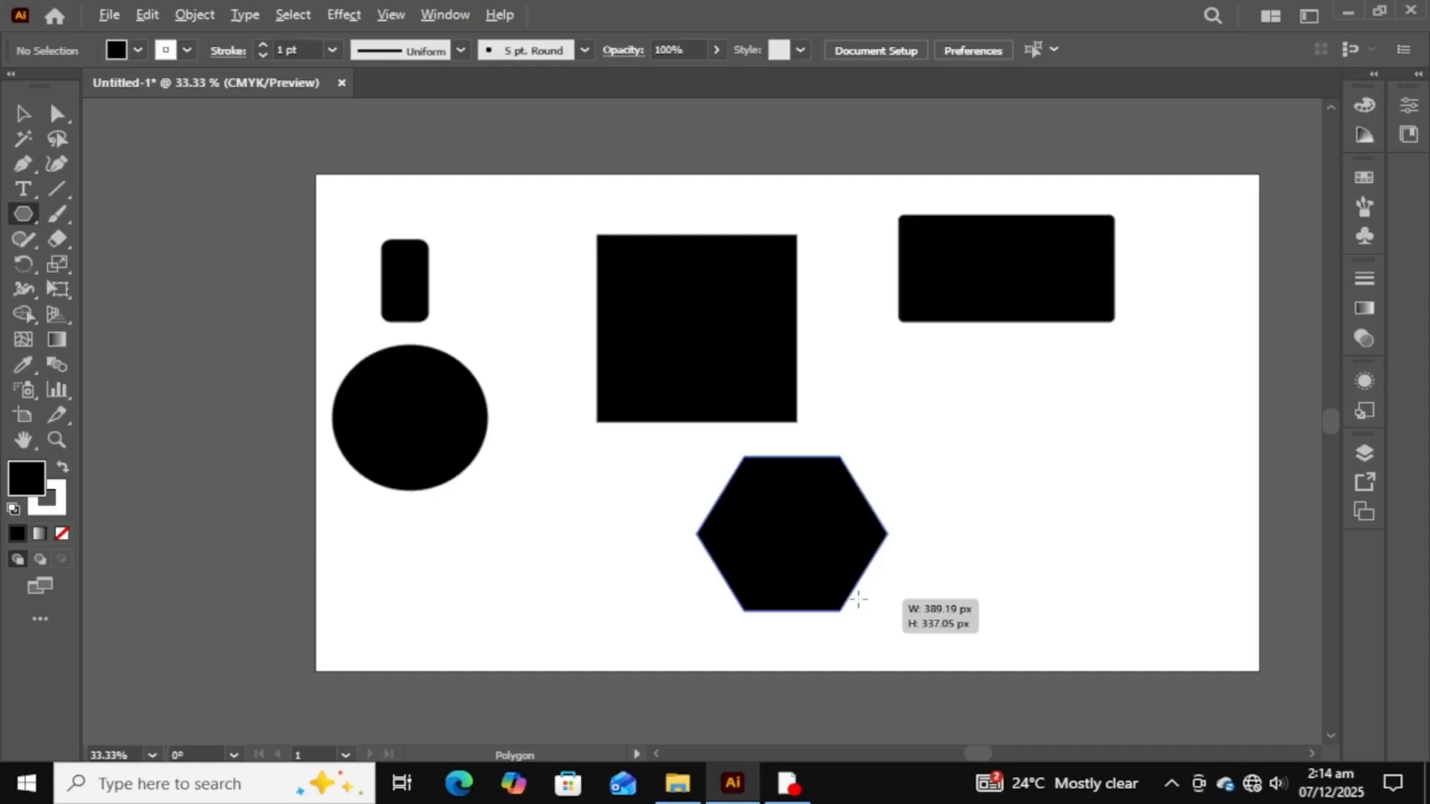
pyautogui.moveTo(858, 599)
pyautogui.mouseDown()
pyautogui.moveTo(847, 615)
pyautogui.moveTo(862, 604)
pyautogui.moveTo(849, 592)
pyautogui.mouseUp()
pyautogui.press('Up')
pyautogui.press('Up')
pyautogui.press('Up')
pyautogui.press('Up')
pyautogui.press('Up')
pyautogui.press('Up')
pyautogui.press('Up')
pyautogui.press('Up')
pyautogui.press('Up')
pyautogui.press('Up')
pyautogui.press('Up')
pyautogui.press('Up')
pyautogui.press('Up')
pyautogui.press('Up')
pyautogui.press('Up')
pyautogui.press('Up')
pyautogui.press('Up')
pyautogui.press('Up')
pyautogui.press('Up')
pyautogui.press('Down')
pyautogui.press('Down')
pyautogui.press('Down')
pyautogui.press('Down')
pyautogui.press('Down')
pyautogui.press('Down')
pyautogui.press('Down')
pyautogui.press('Down')
pyautogui.press('Down')
pyautogui.press('Down')
pyautogui.press('Down')
pyautogui.press('Down')
pyautogui.press('Down')
pyautogui.press('Down')
pyautogui.press('Down')
pyautogui.press('Down')
pyautogui.press('Down')
pyautogui.press('Down')
pyautogui.press('Down')
pyautogui.press('Down')
pyautogui.press('Down')
pyautogui.press('Down')
pyautogui.press('shift')
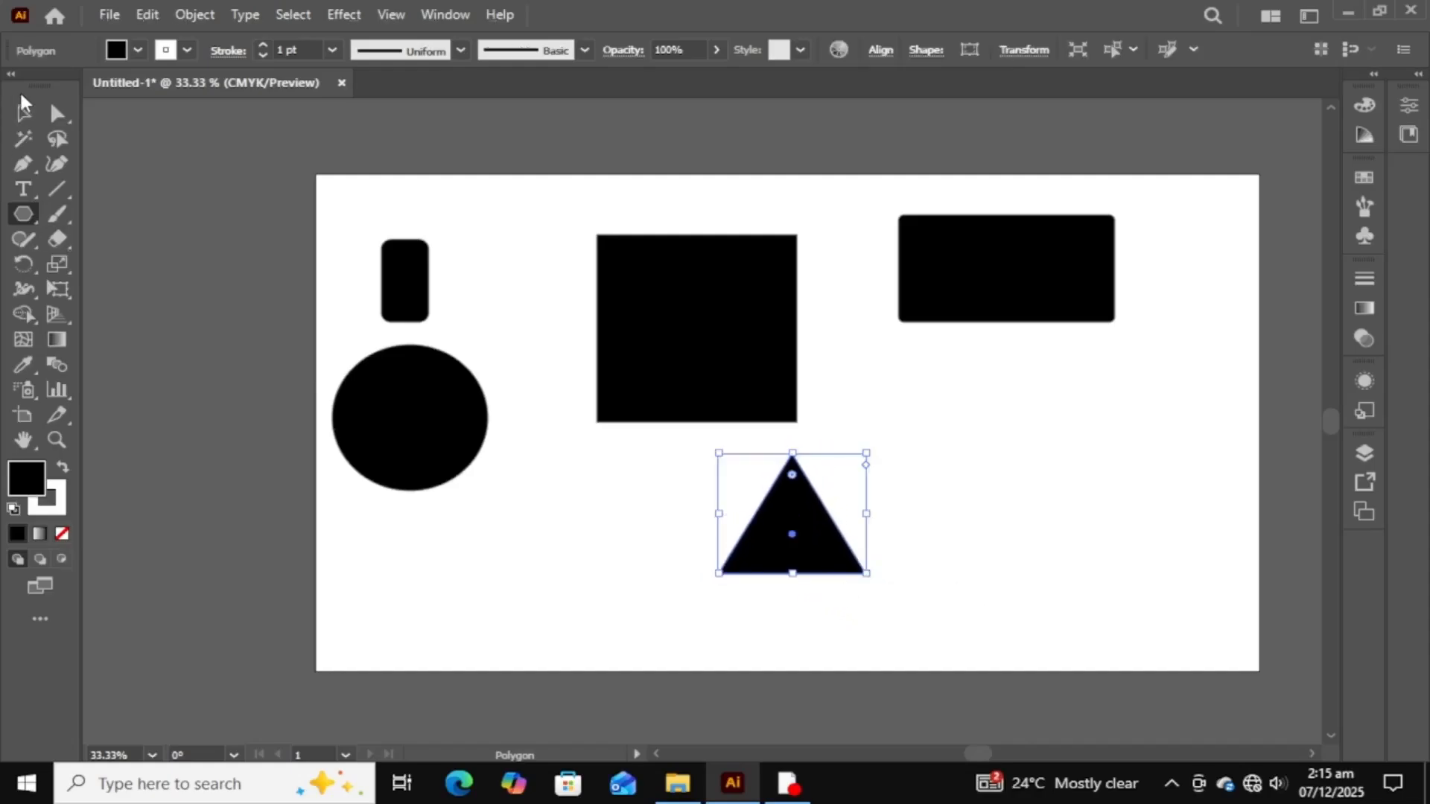
pyautogui.click(25, 113)
pyautogui.click(23, 236)
# - Draw an upright five-pointed star between the circle and the triangle with the Star tool
pyautogui.click(21, 216)
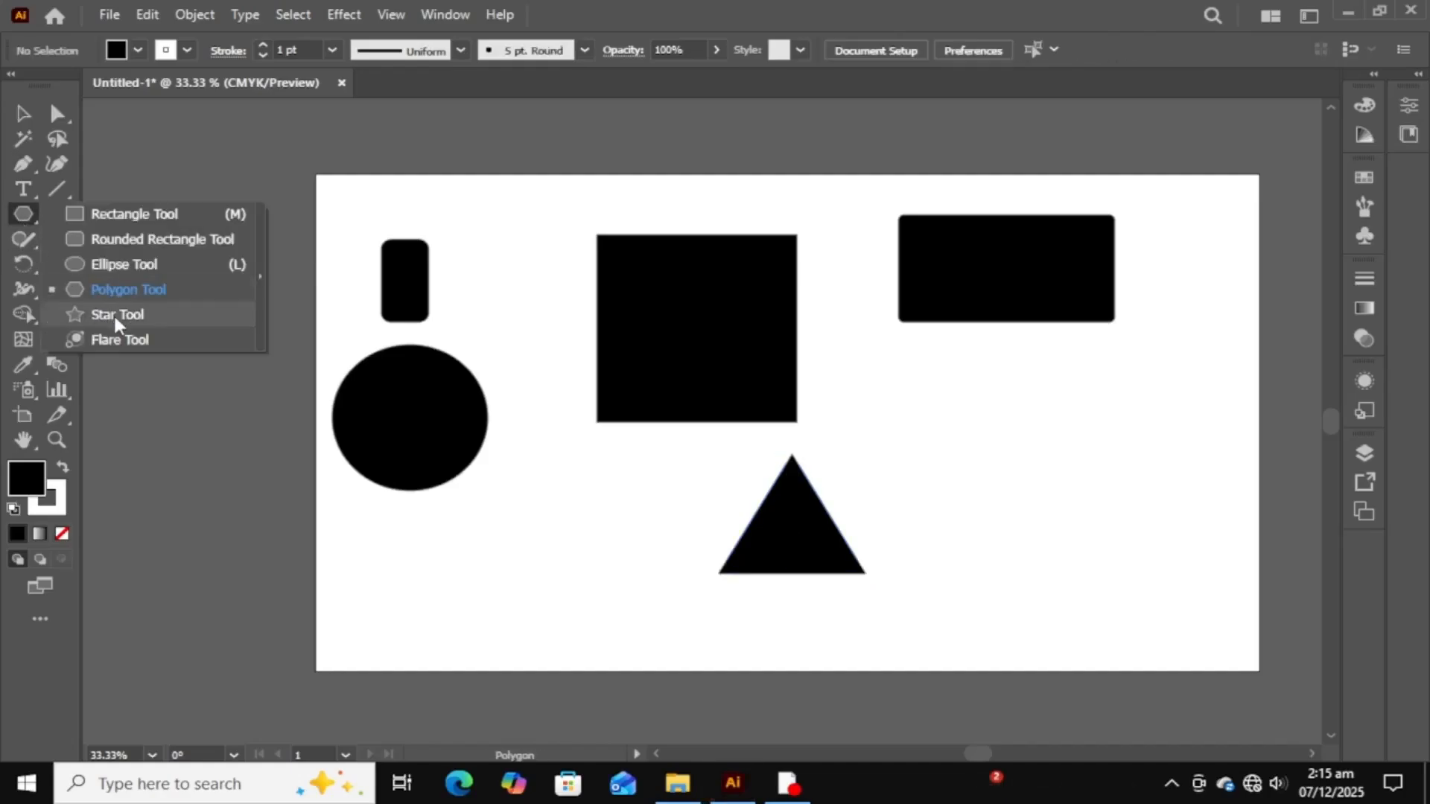
pyautogui.click(138, 325)
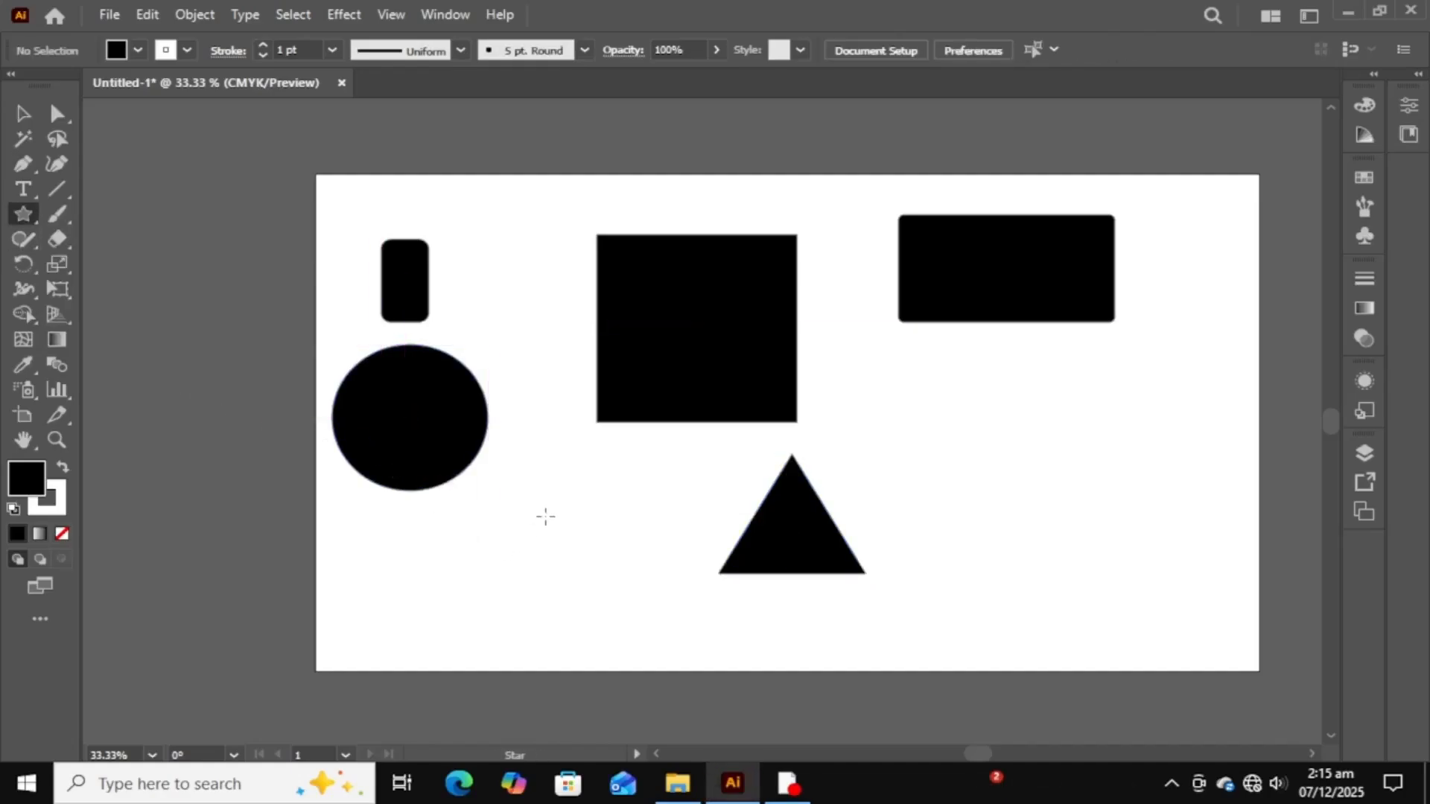
pyautogui.moveTo(551, 502); pyautogui.dragTo(600, 564)
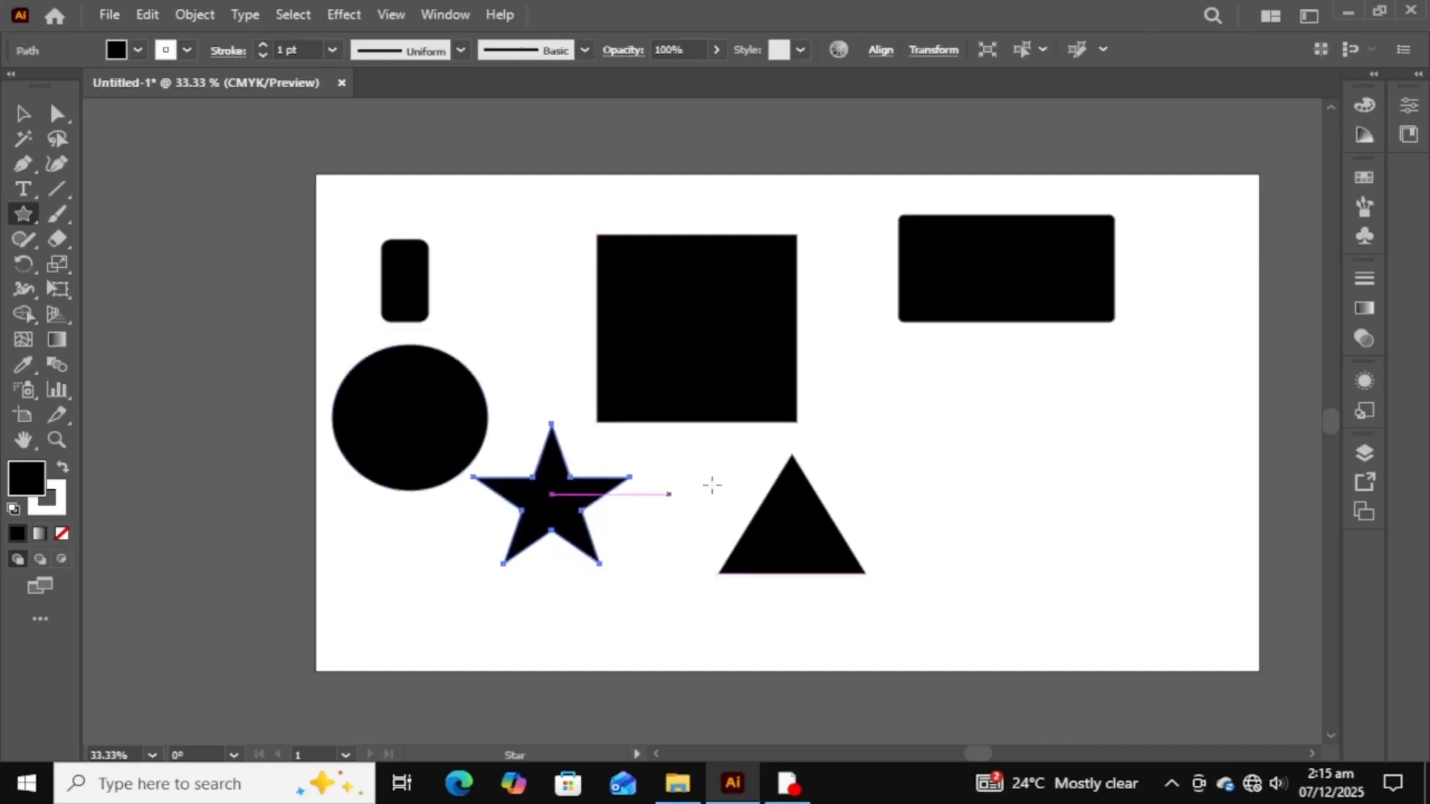
# - Draw a second, larger star to the right of the triangle, adding many points and reducing them to five while drawing
pyautogui.moveTo(951, 477); pyautogui.dragTo(1013, 554)
pyautogui.press('Up')
pyautogui.press('Up')
pyautogui.press('Up')
pyautogui.press('Up')
pyautogui.press('Up')
pyautogui.press('Up')
pyautogui.press('Up')
pyautogui.press('Up')
pyautogui.press('Up')
pyautogui.press('Up')
pyautogui.press('Up')
pyautogui.press('Up')
pyautogui.press('Up')
pyautogui.press('Up')
pyautogui.press('Up')
pyautogui.press('Up')
pyautogui.press('Up')
pyautogui.press('Up')
pyautogui.press('Up')
pyautogui.press('Up')
pyautogui.press('Up')
pyautogui.press('Up')
pyautogui.press('Up')
pyautogui.press('Up')
pyautogui.press('Up')
pyautogui.press('Up')
pyautogui.press('Up')
pyautogui.press('Up')
pyautogui.press('Up')
pyautogui.press('Up')
pyautogui.press('Up')
pyautogui.press('Up')
pyautogui.press('Up')
pyautogui.press('Up')
pyautogui.press('Up')
pyautogui.press('Up')
pyautogui.press('Up')
pyautogui.press('Up')
pyautogui.press('Up')
pyautogui.press('Up')
pyautogui.press('Up')
pyautogui.press('Down')
pyautogui.press('Down')
pyautogui.press('Down')
pyautogui.press('Down')
pyautogui.press('Down')
pyautogui.press('Down')
pyautogui.press('Down')
pyautogui.press('Down')
pyautogui.press('Down')
pyautogui.press('Down')
pyautogui.press('Down')
pyautogui.press('Down')
pyautogui.press('Down')
pyautogui.press('Down')
pyautogui.press('Down')
pyautogui.press('Down')
pyautogui.press('Down')
pyautogui.press('Down')
pyautogui.press('Down')
pyautogui.press('Down')
pyautogui.press('Down')
pyautogui.press('Down')
pyautogui.press('Down')
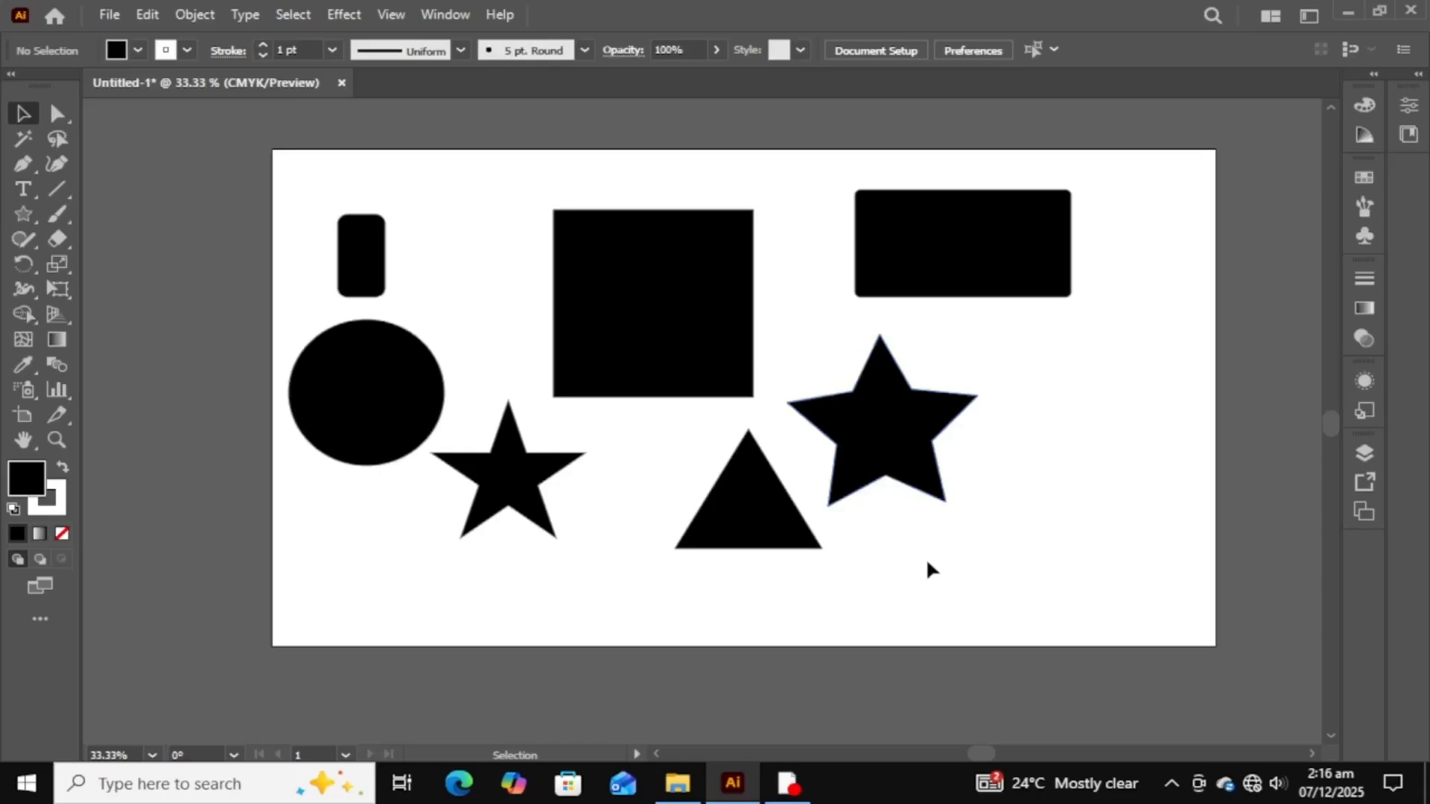
# - Round the outer tips and inner corners of the larger star with the Direct Selection tool
pyautogui.click(872, 433)
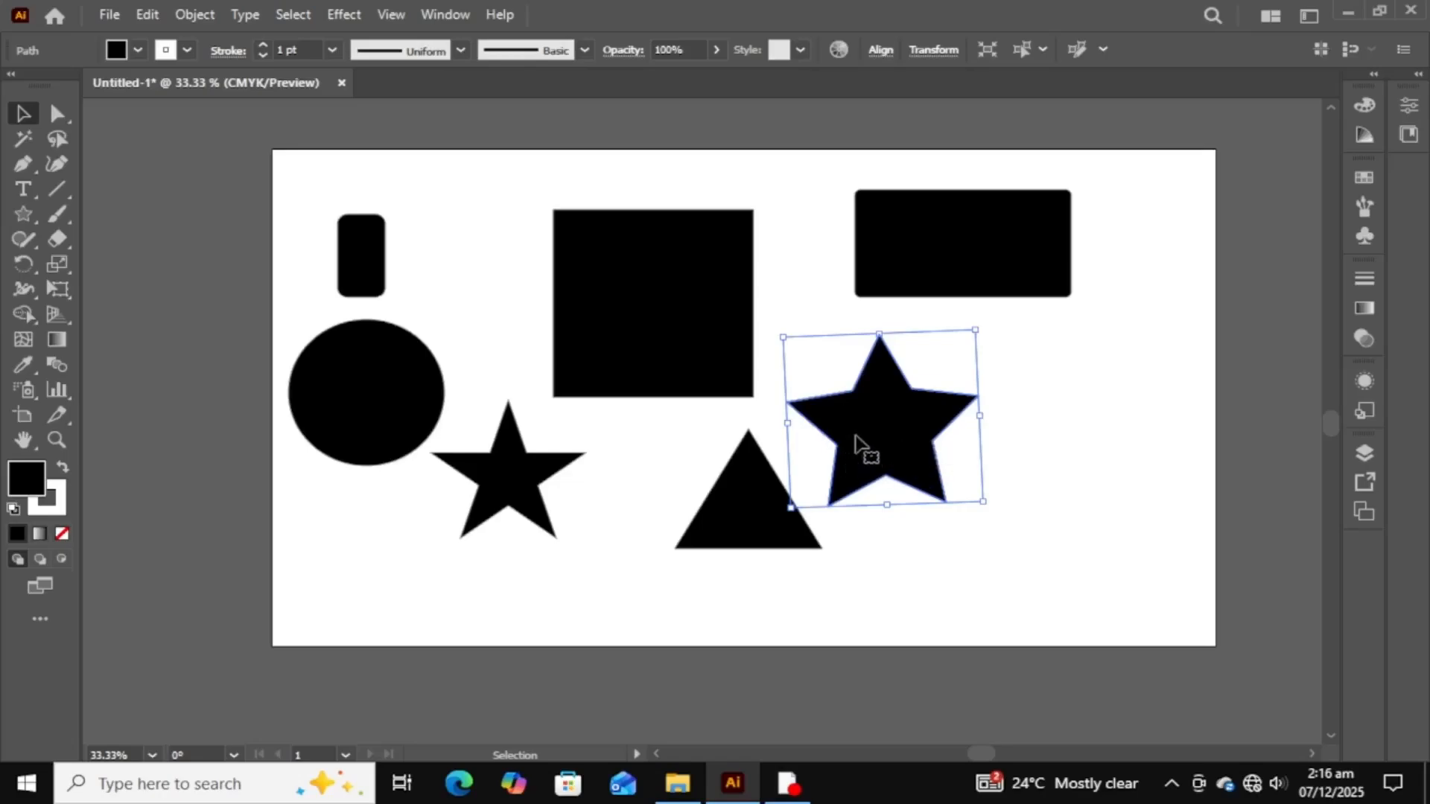
pyautogui.press('a')
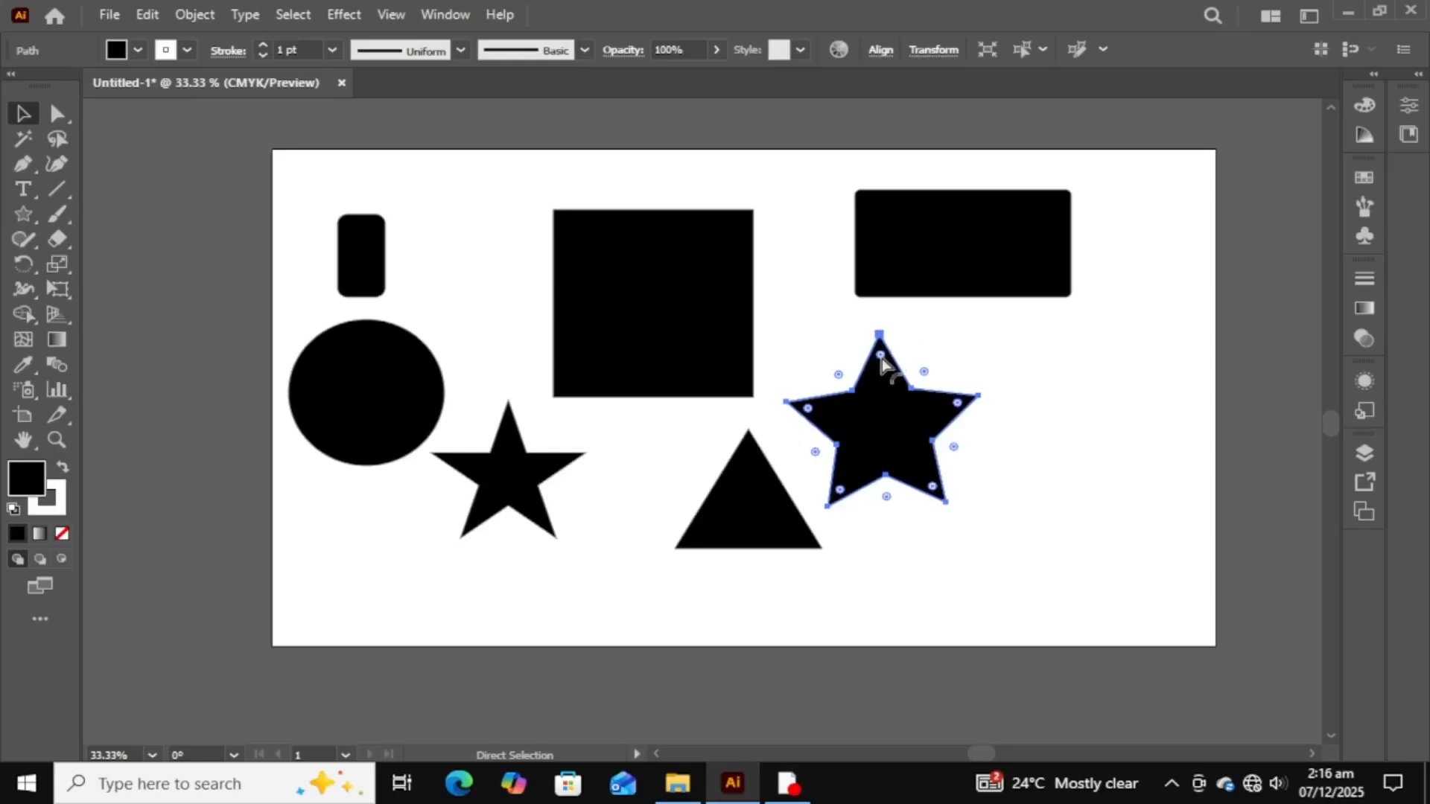
pyautogui.moveTo(881, 355); pyautogui.dragTo(882, 366)
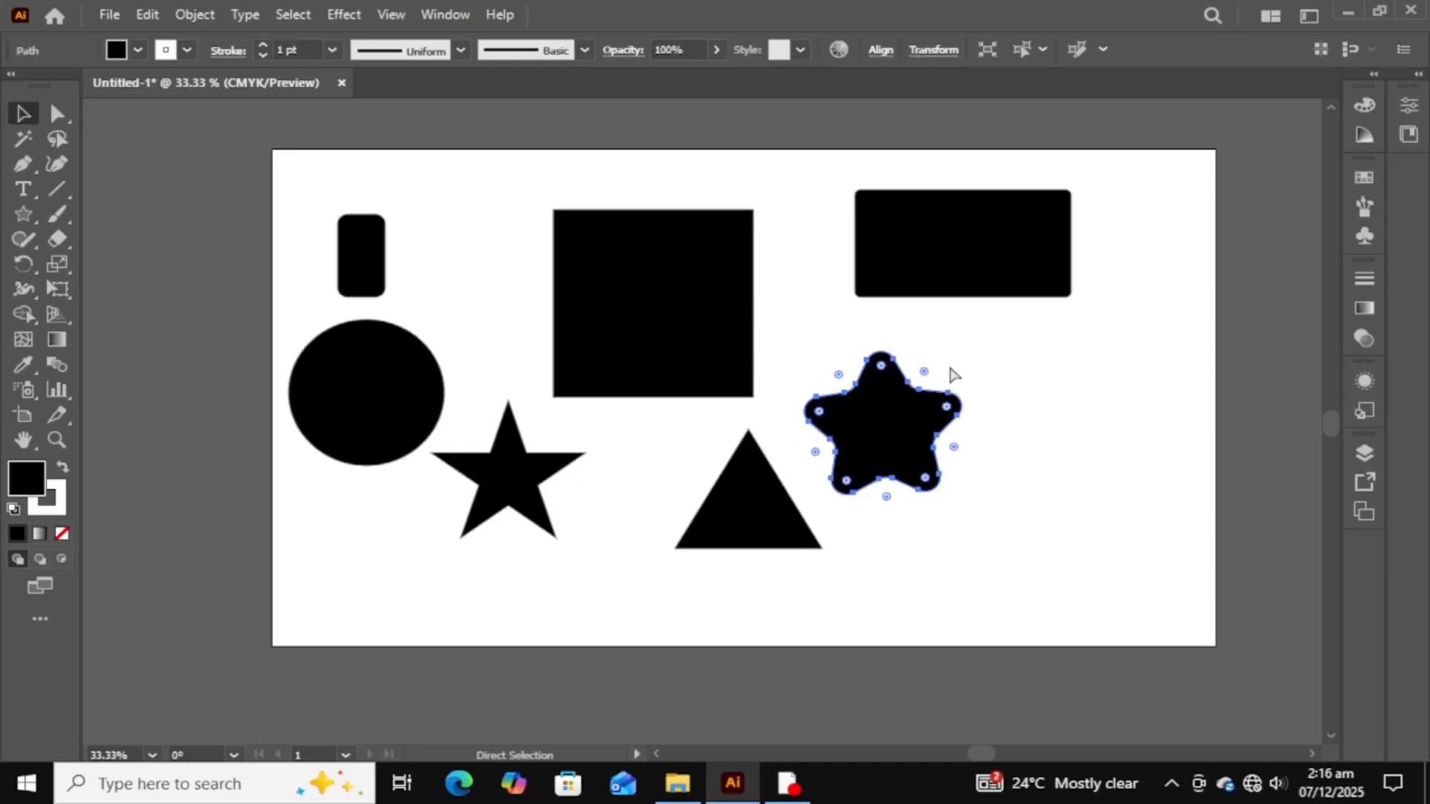
pyautogui.moveTo(925, 371)
pyautogui.mouseDown()
pyautogui.moveTo(937, 351)
pyautogui.moveTo(928, 376)
pyautogui.mouseUp()
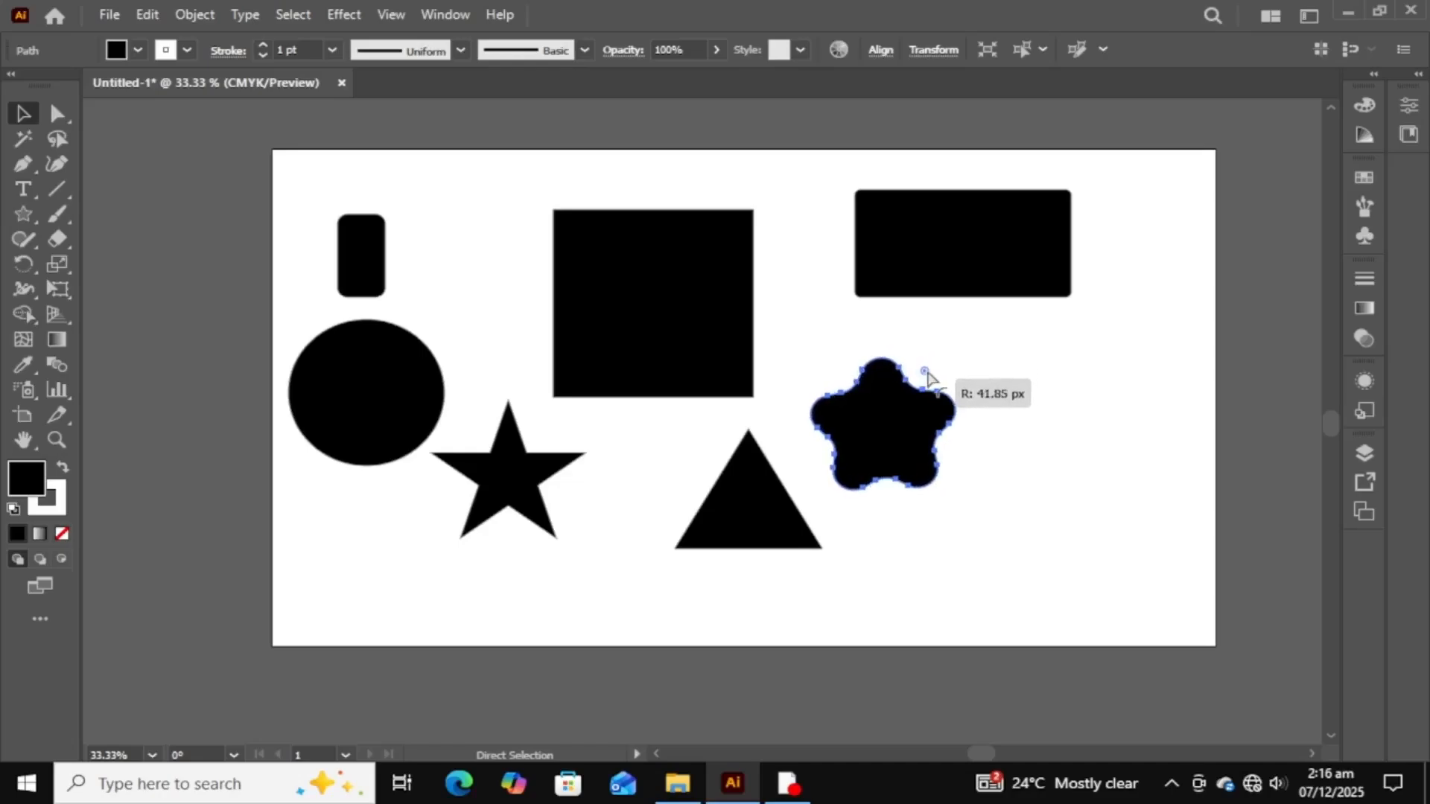
pyautogui.click(976, 409)
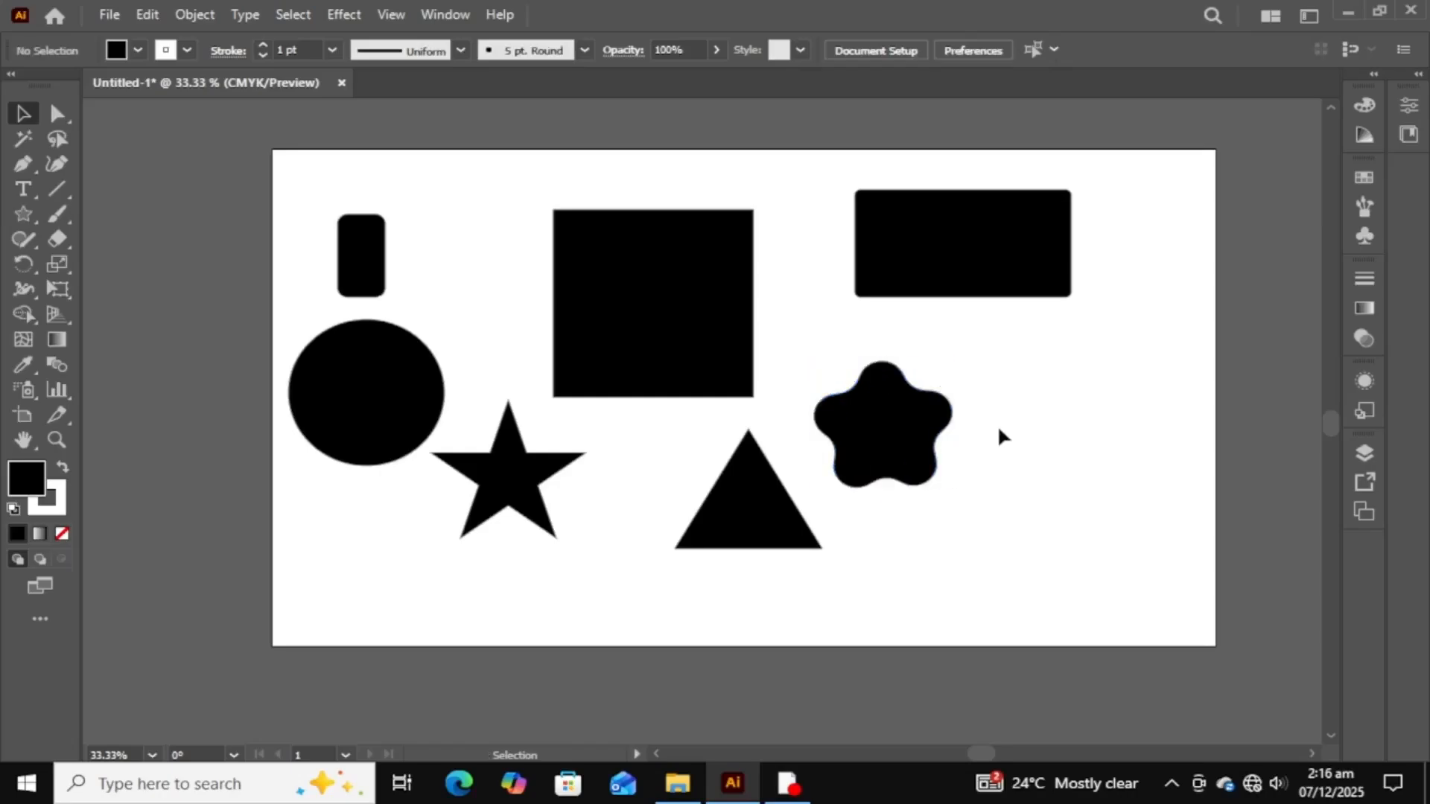
# - Enlarge the rounded star about its centre and deselect it
pyautogui.click(882, 478)
pyautogui.moveTo(962, 489); pyautogui.dragTo(987, 513)
pyautogui.click(1093, 427)
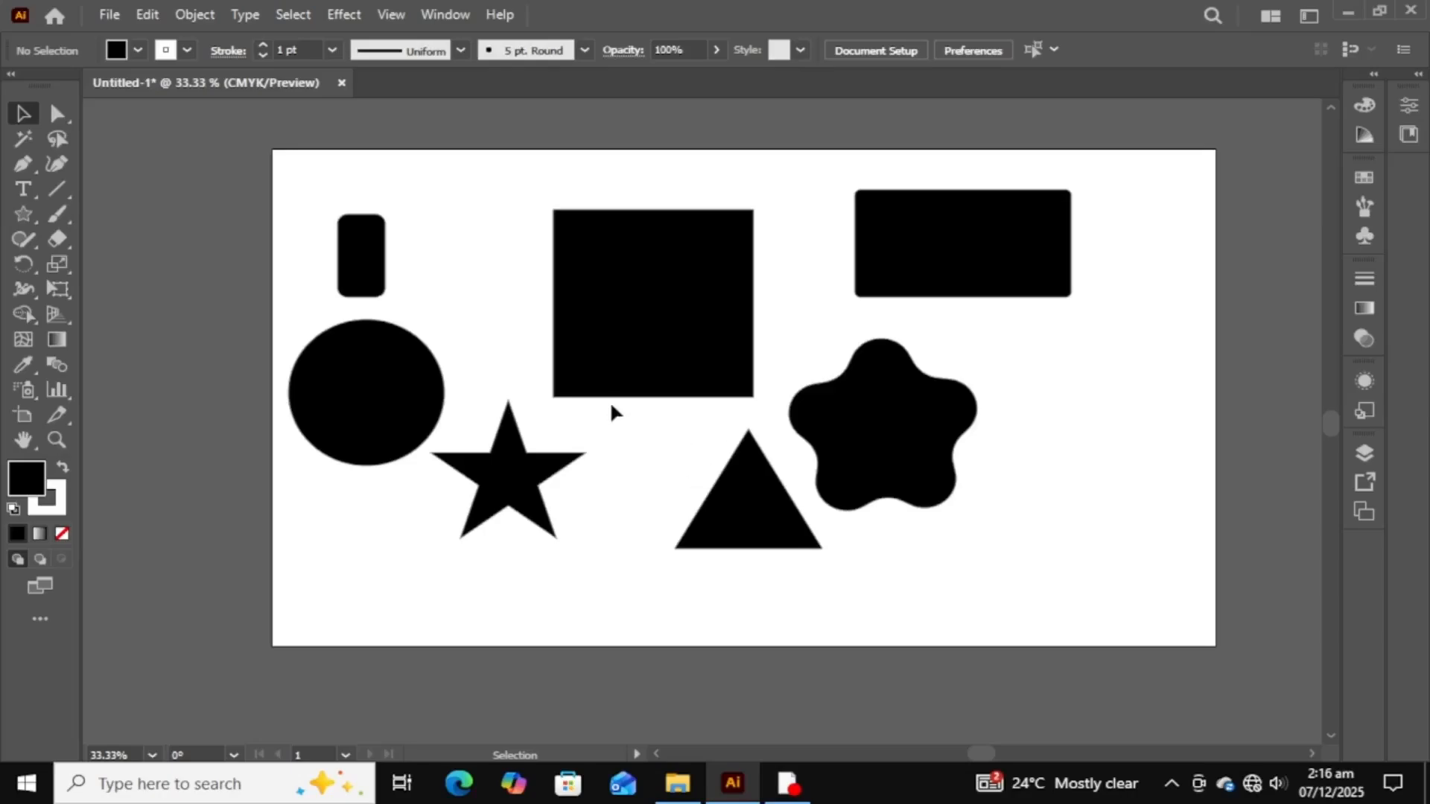
# - Try several colour swatches as the large square's fill and settle on the green one with C 75%, M 0%, Y 75%, K 0%
pyautogui.click(668, 296)
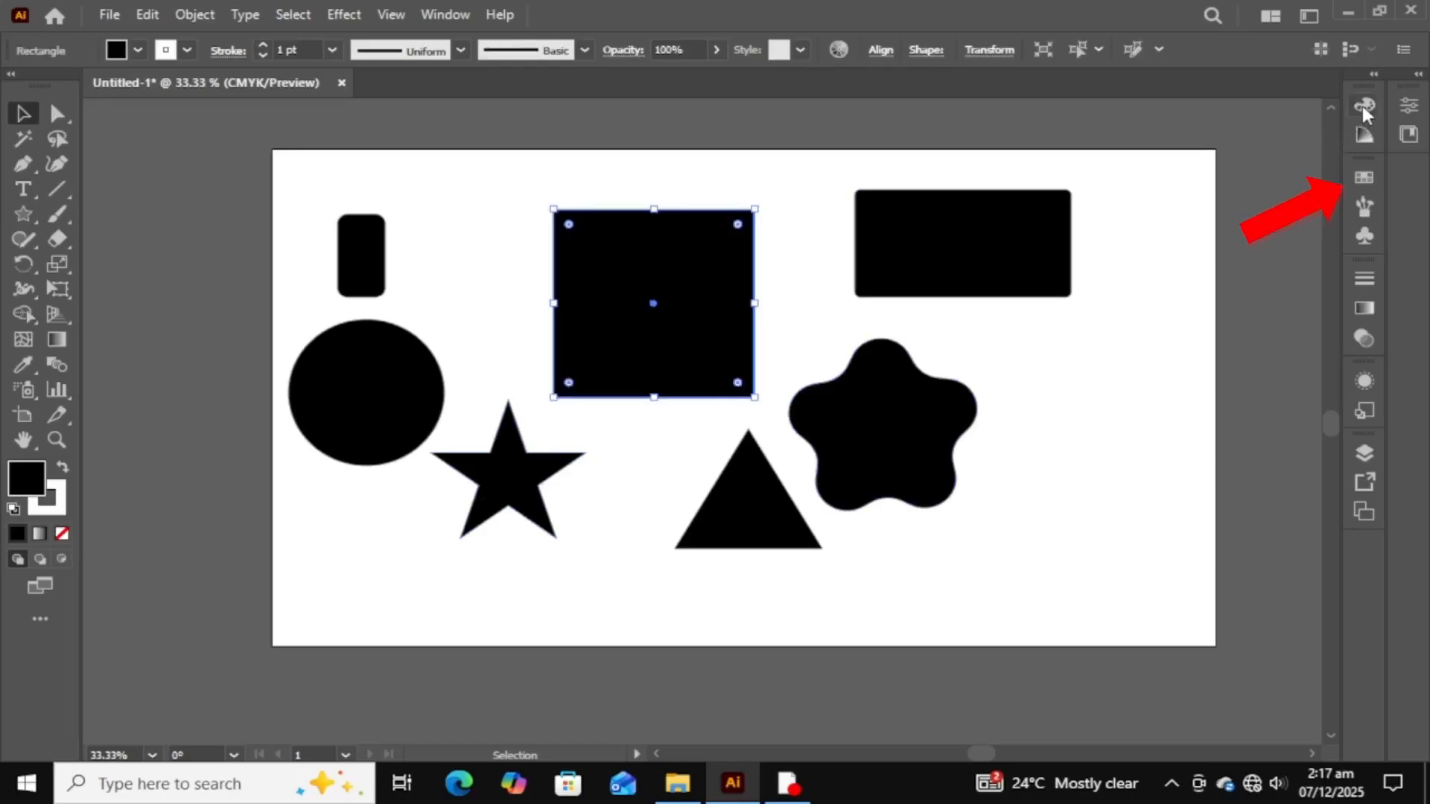
pyautogui.click(1363, 176)
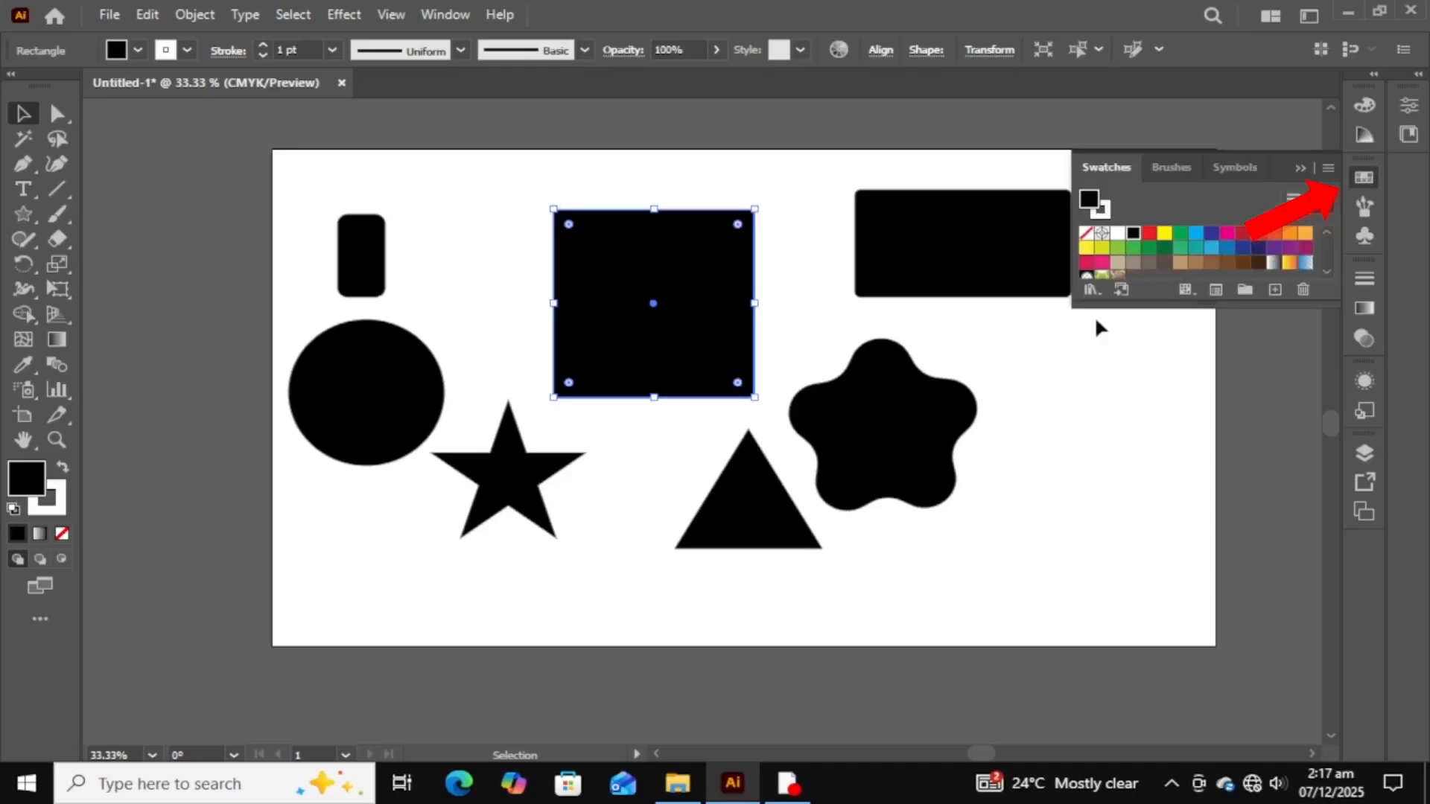
pyautogui.click(1151, 234)
pyautogui.click(1164, 234)
pyautogui.click(1180, 233)
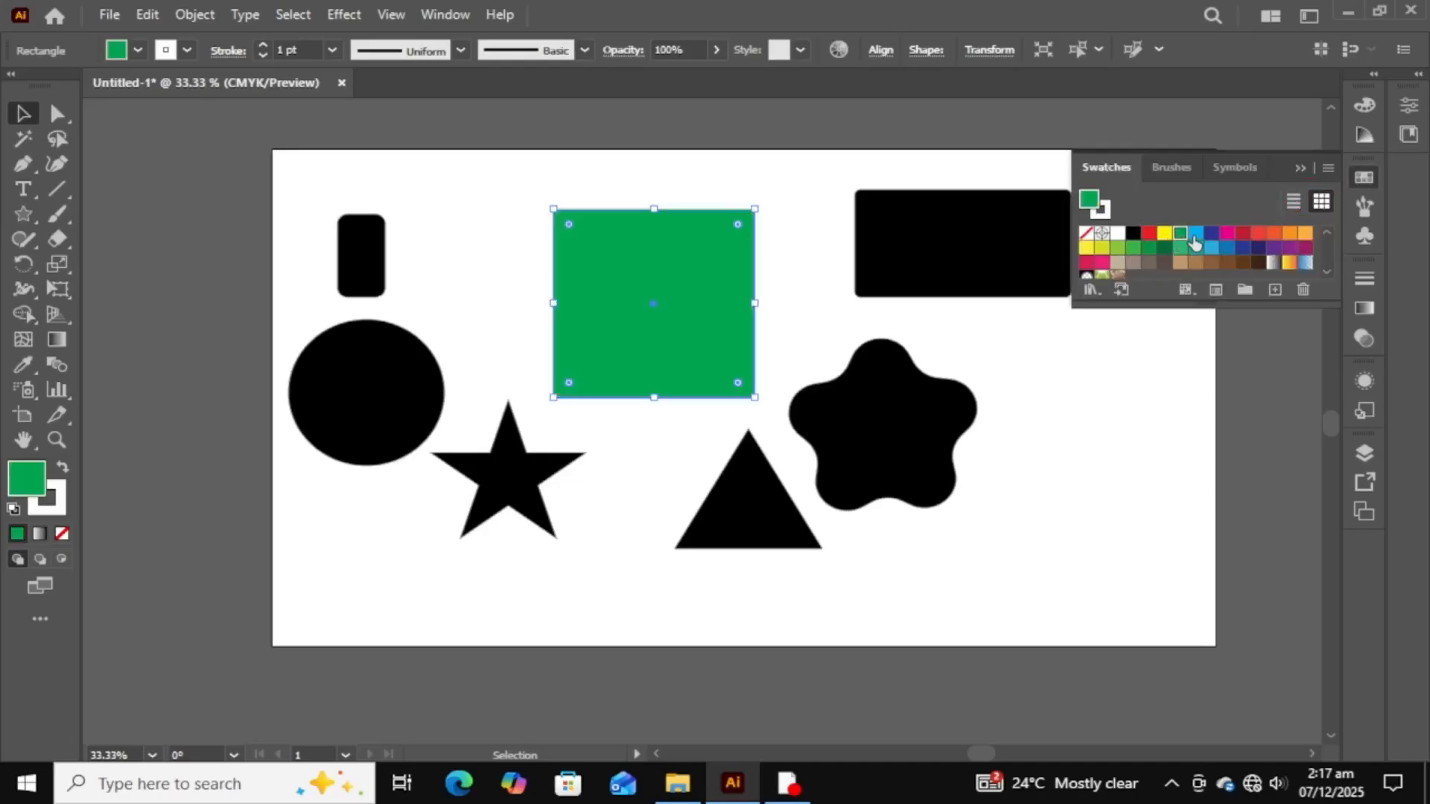
pyautogui.click(1196, 234)
pyautogui.click(1211, 234)
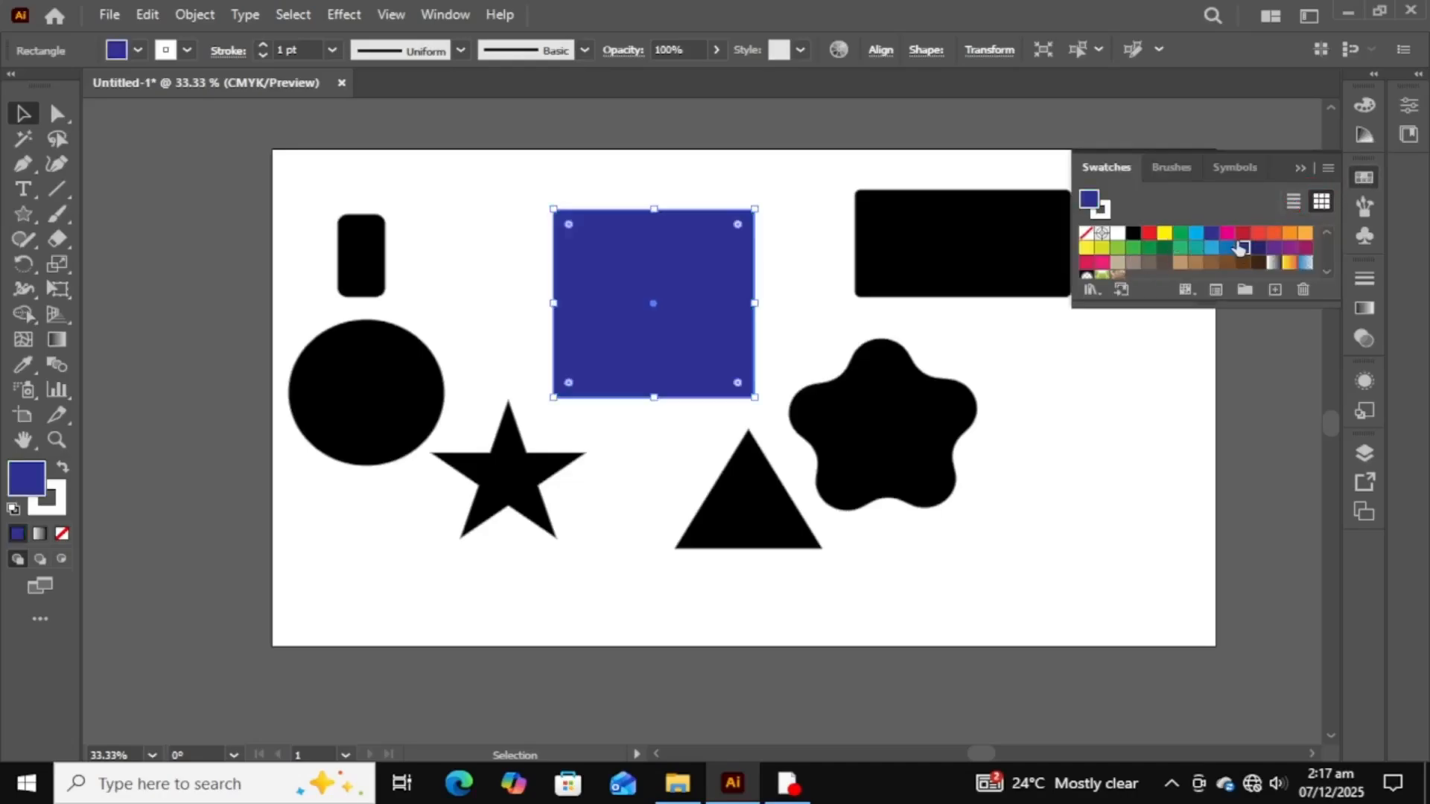
pyautogui.click(1194, 248)
pyautogui.click(1179, 248)
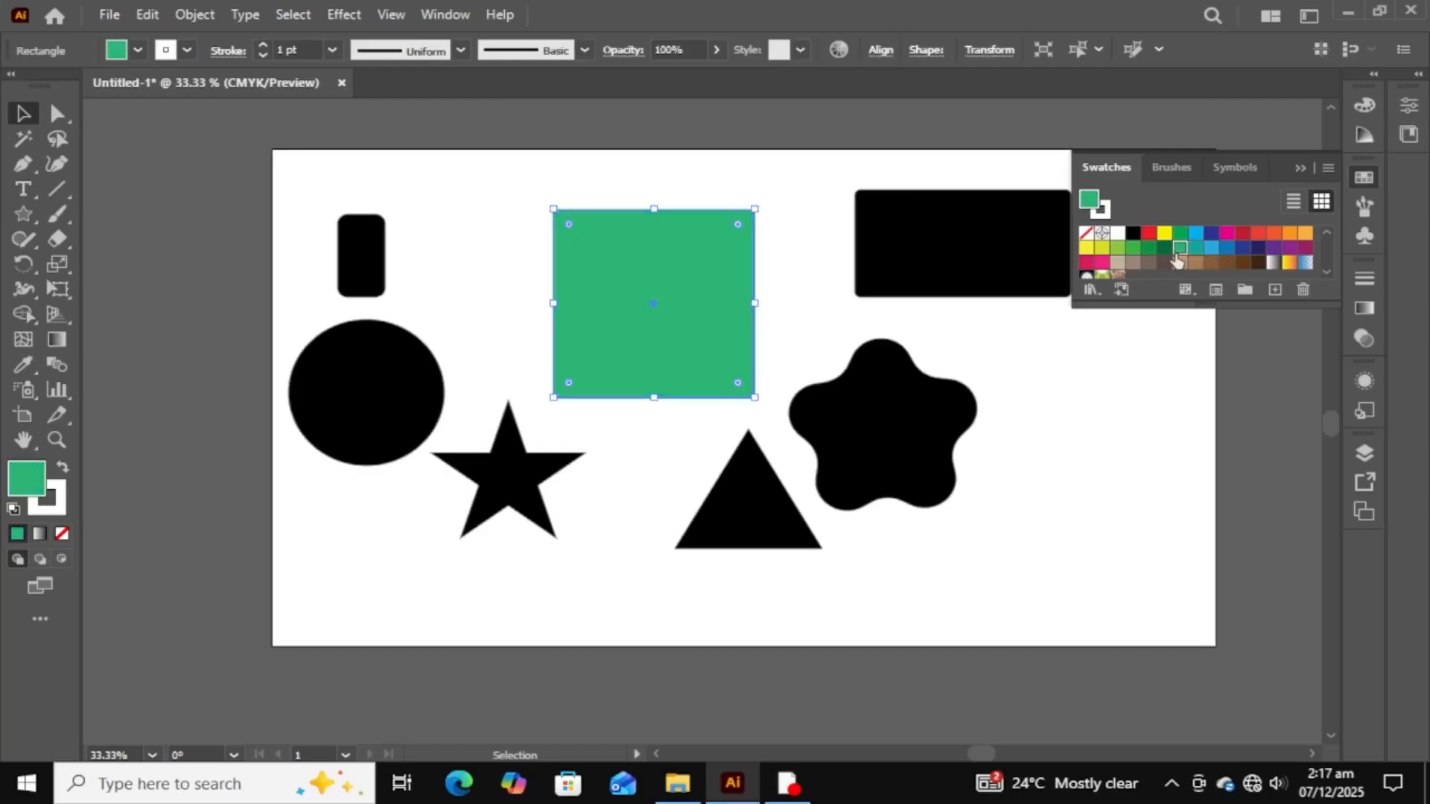
pyautogui.click(1297, 169)
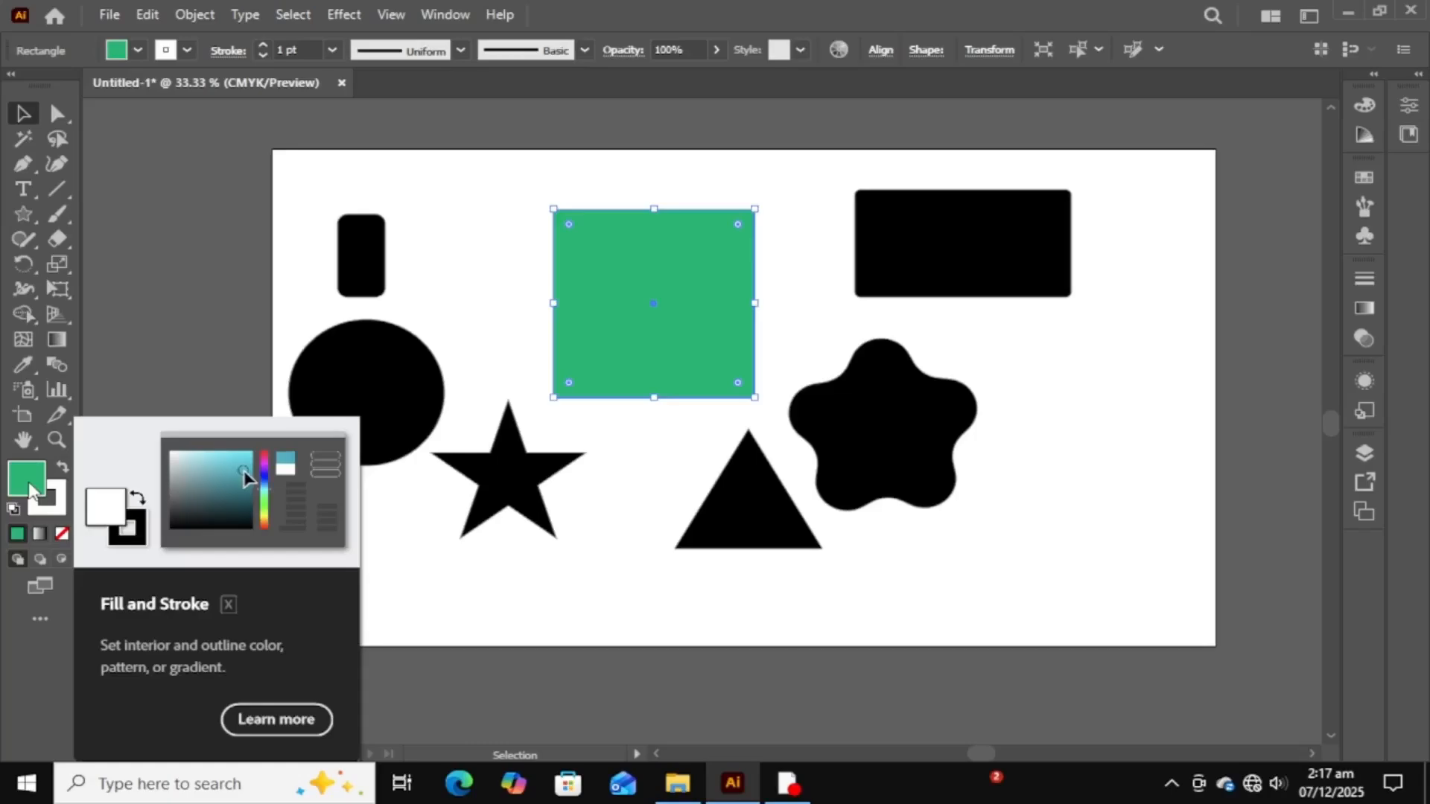
# - Try different hues and shades for the large square's fill in the Color Picker, apply a blue with hue 230°, and deselect it
pyautogui.doubleClick(30, 485)
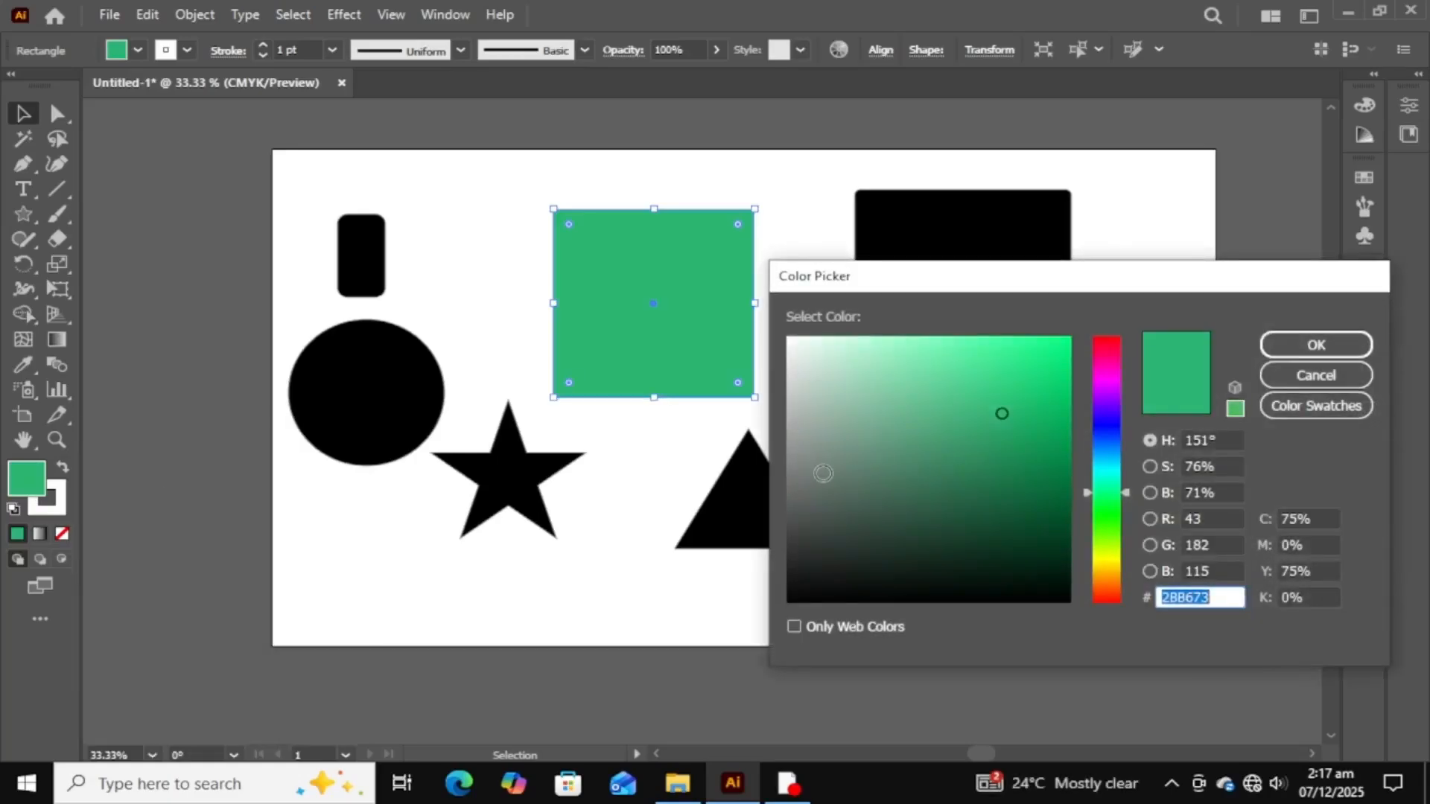
pyautogui.moveTo(1072, 288); pyautogui.dragTo(1043, 216)
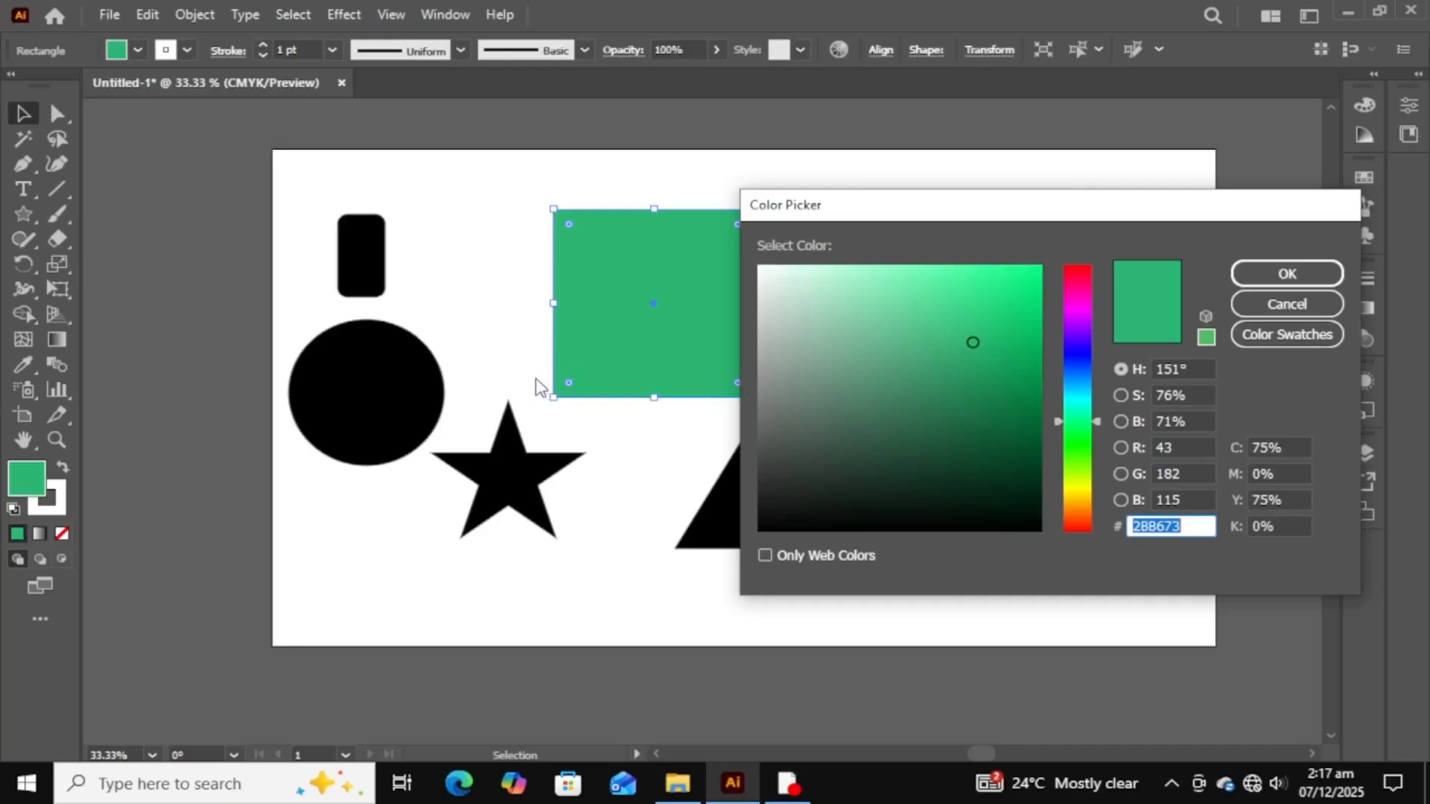
pyautogui.moveTo(1079, 423); pyautogui.dragTo(1082, 462)
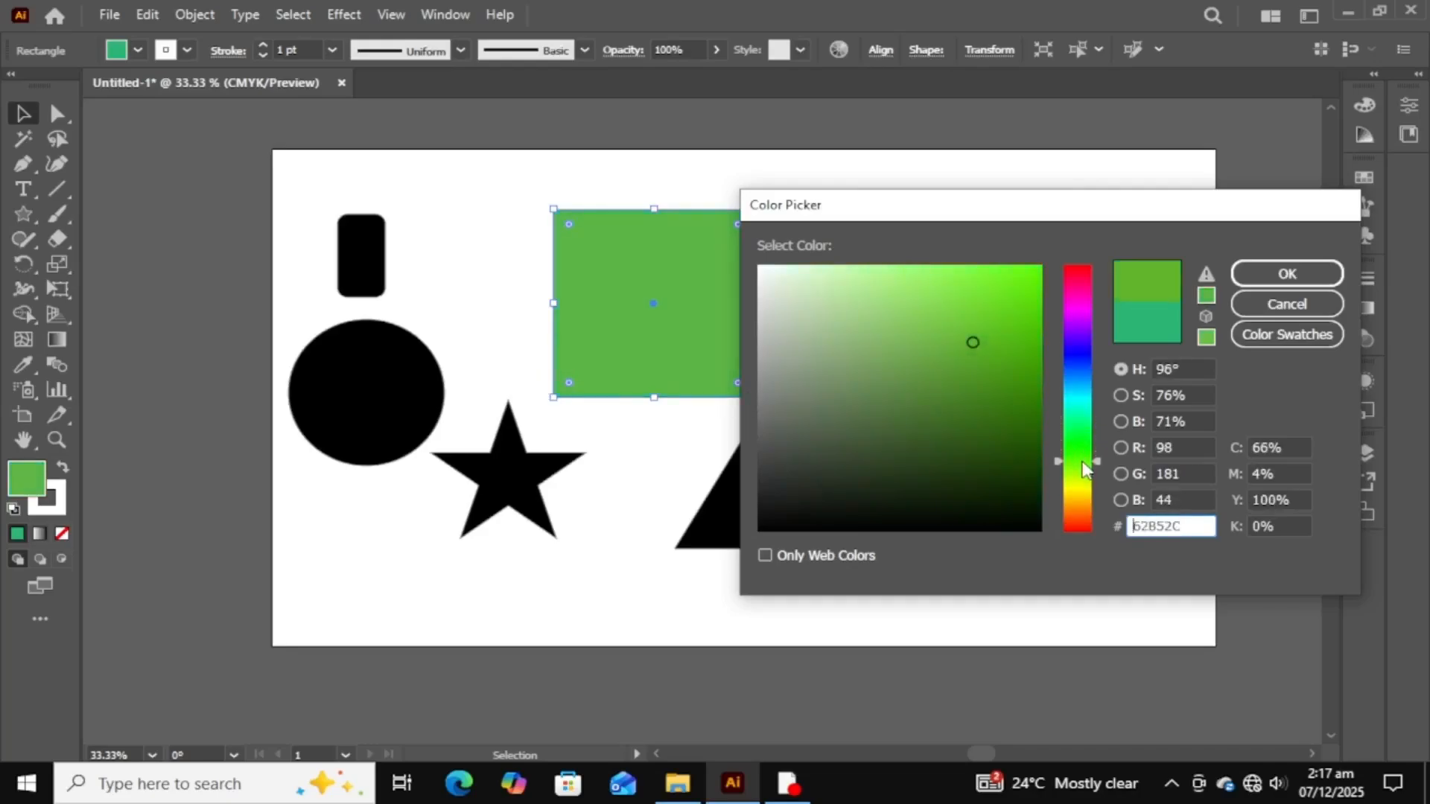
pyautogui.moveTo(973, 343)
pyautogui.mouseDown()
pyautogui.moveTo(888, 289)
pyautogui.moveTo(954, 341)
pyautogui.moveTo(908, 276)
pyautogui.mouseUp()
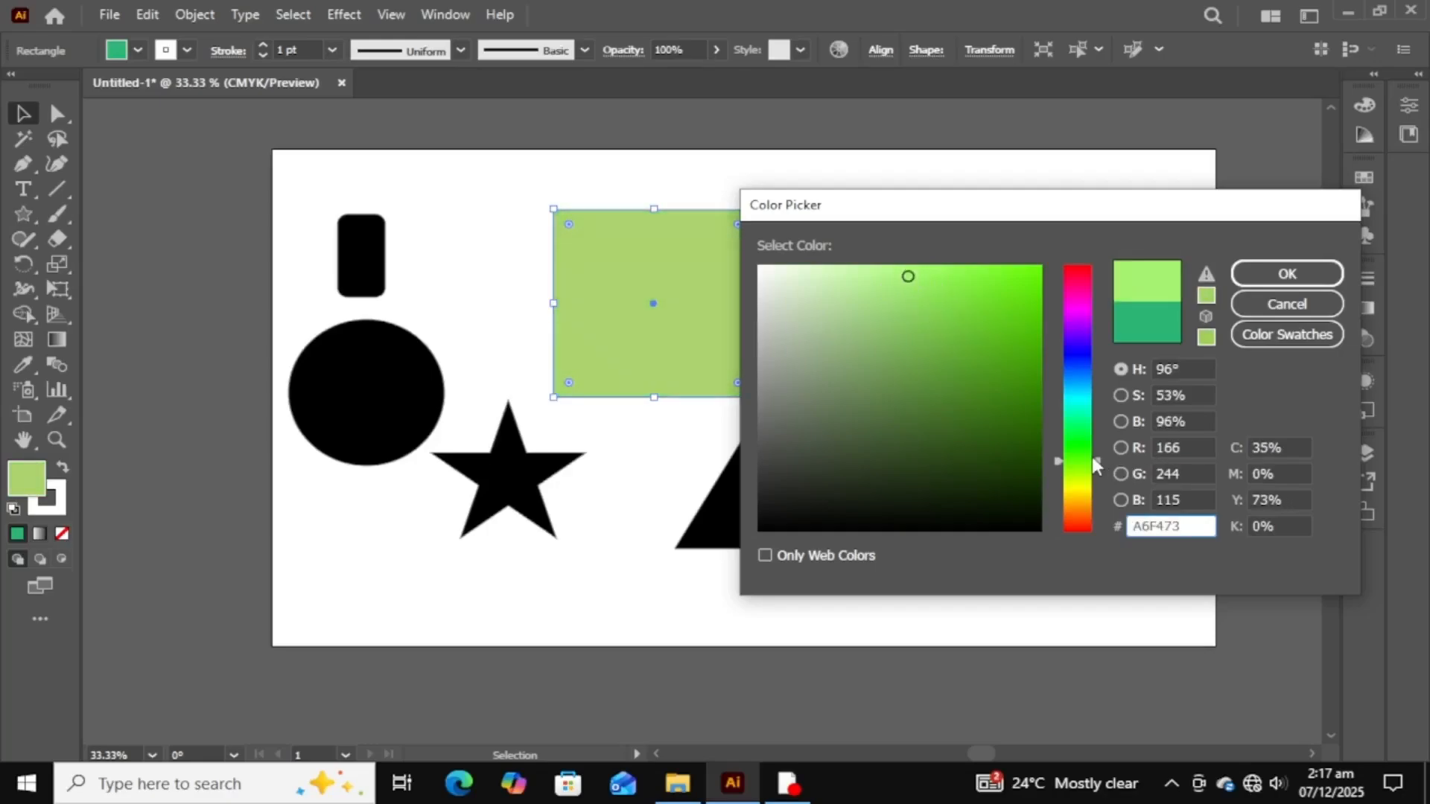
pyautogui.moveTo(1095, 465); pyautogui.dragTo(1080, 418)
pyautogui.moveTo(931, 311)
pyautogui.mouseDown()
pyautogui.moveTo(1031, 431)
pyautogui.moveTo(926, 367)
pyautogui.moveTo(883, 314)
pyautogui.moveTo(976, 401)
pyautogui.mouseUp()
pyautogui.moveTo(1090, 432); pyautogui.dragTo(1093, 369)
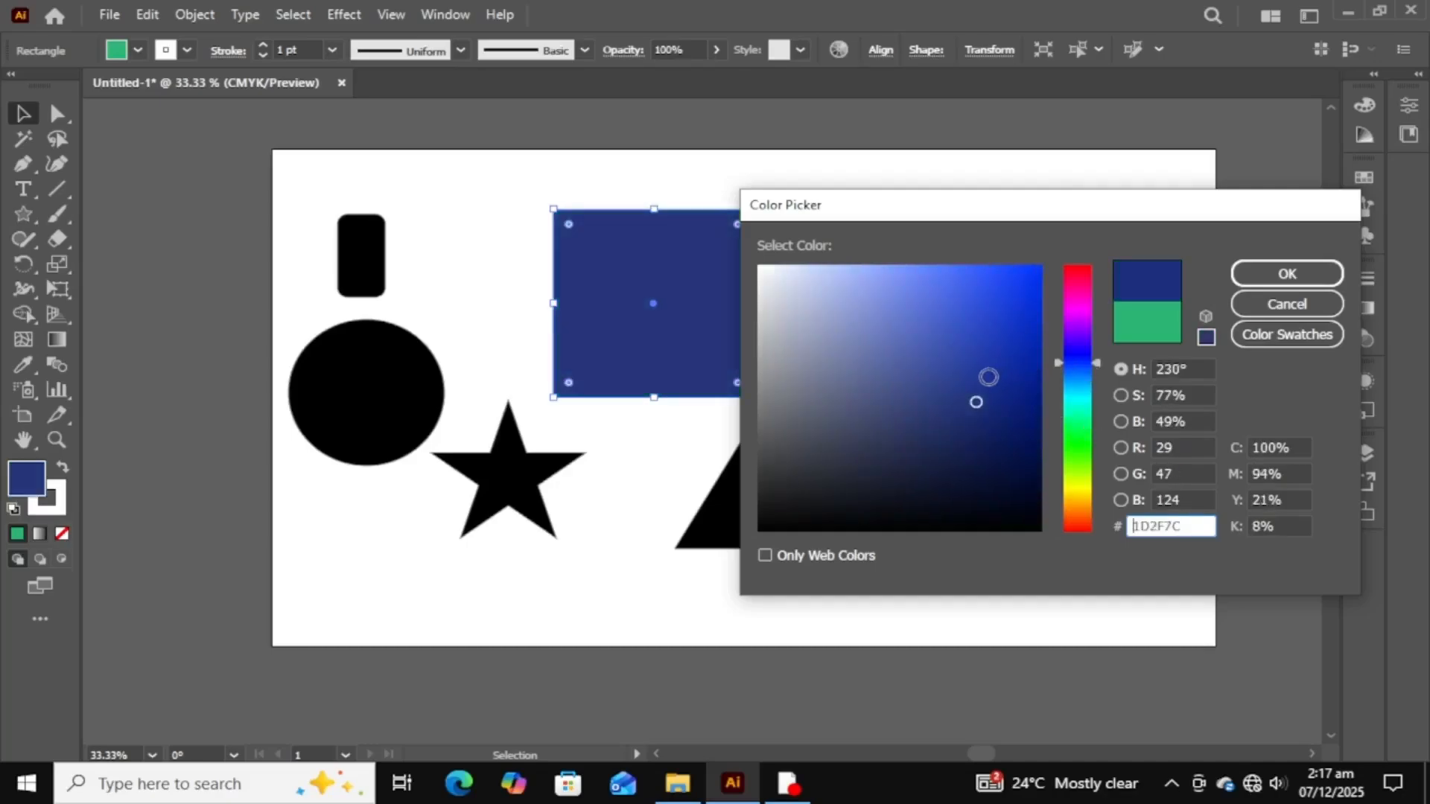
pyautogui.moveTo(976, 402)
pyautogui.mouseDown()
pyautogui.moveTo(983, 411)
pyautogui.moveTo(987, 354)
pyautogui.mouseUp()
pyautogui.click(1263, 282)
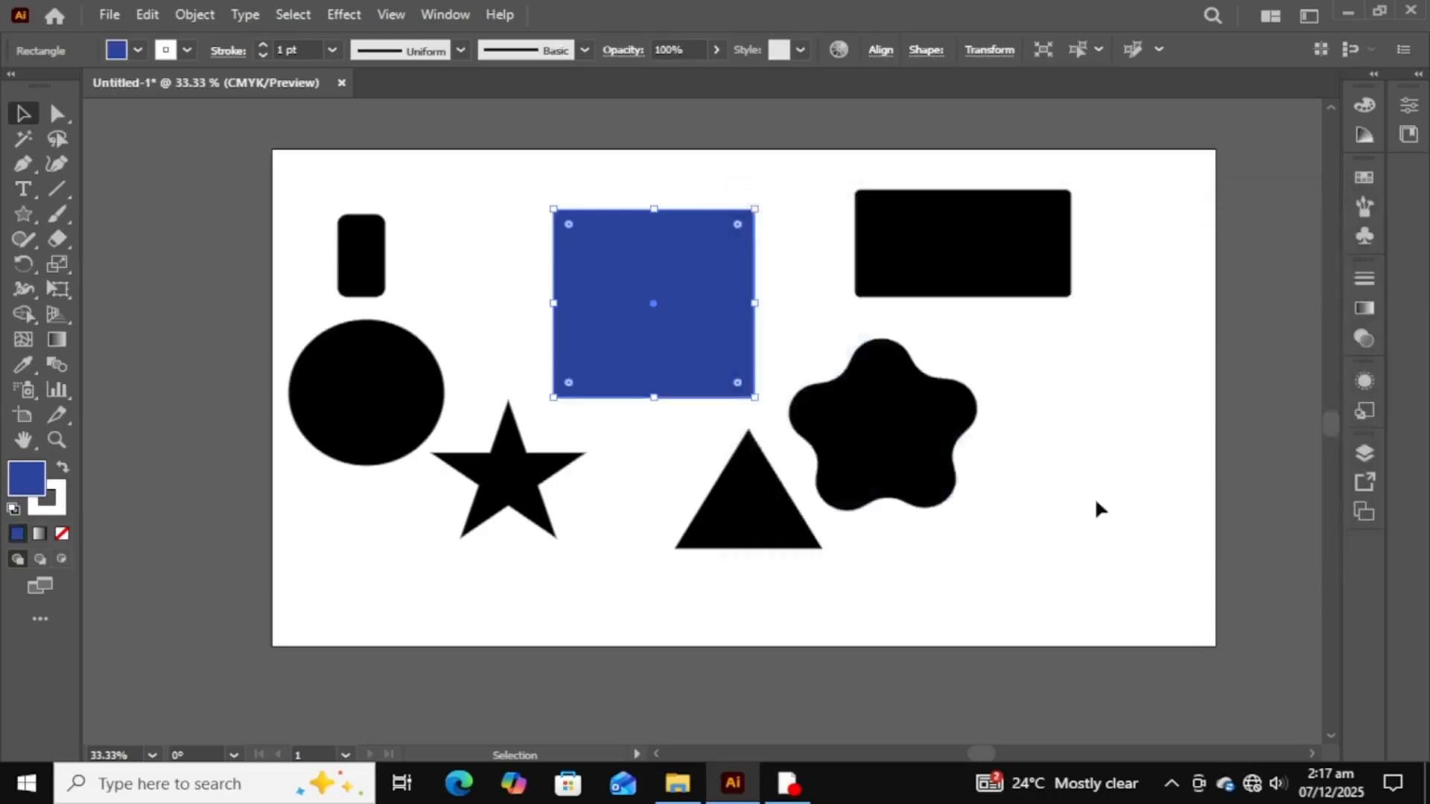
pyautogui.click(1097, 506)
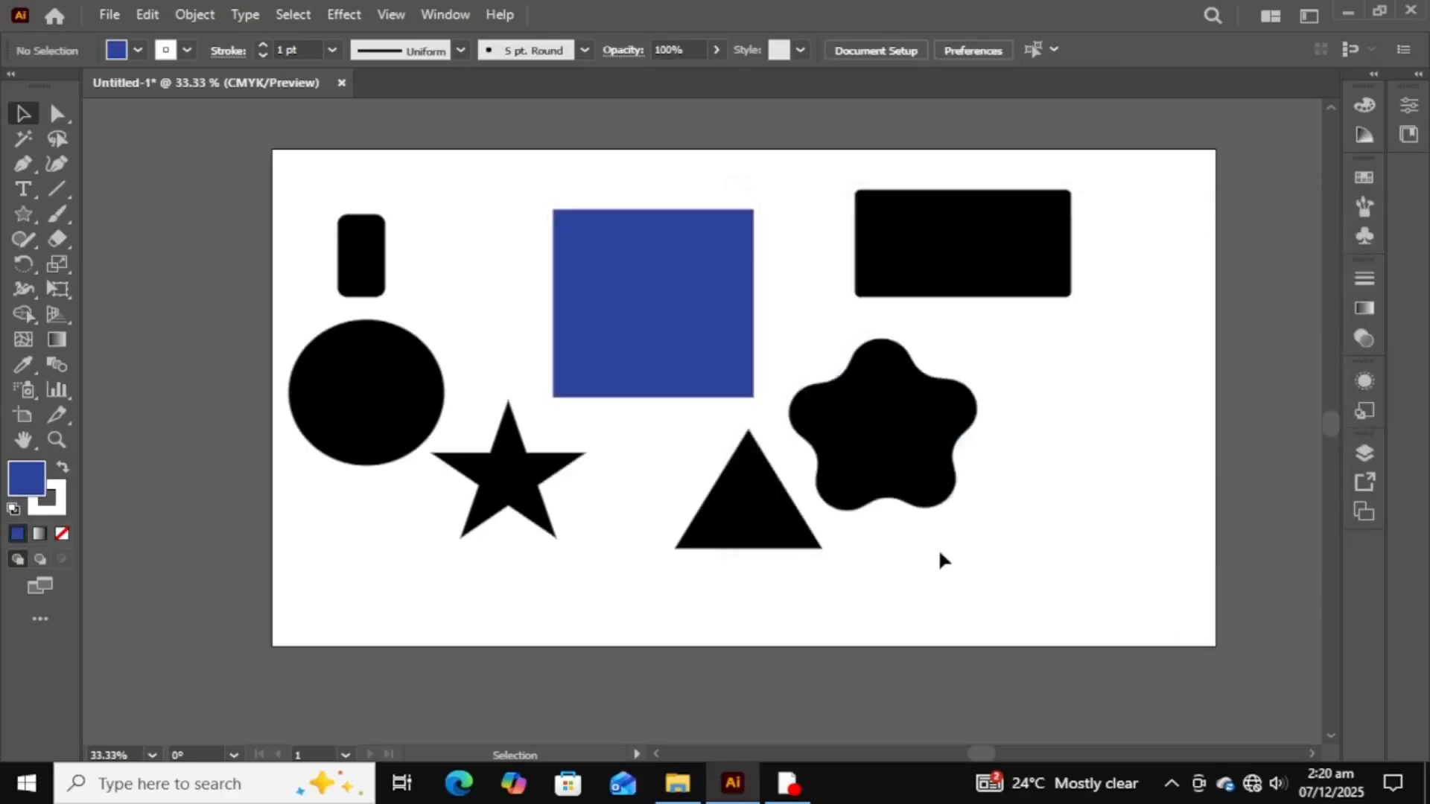
# - Set the blue square's stroke to magenta C40569 using the Color Picker and deselect the square
pyautogui.click(642, 355)
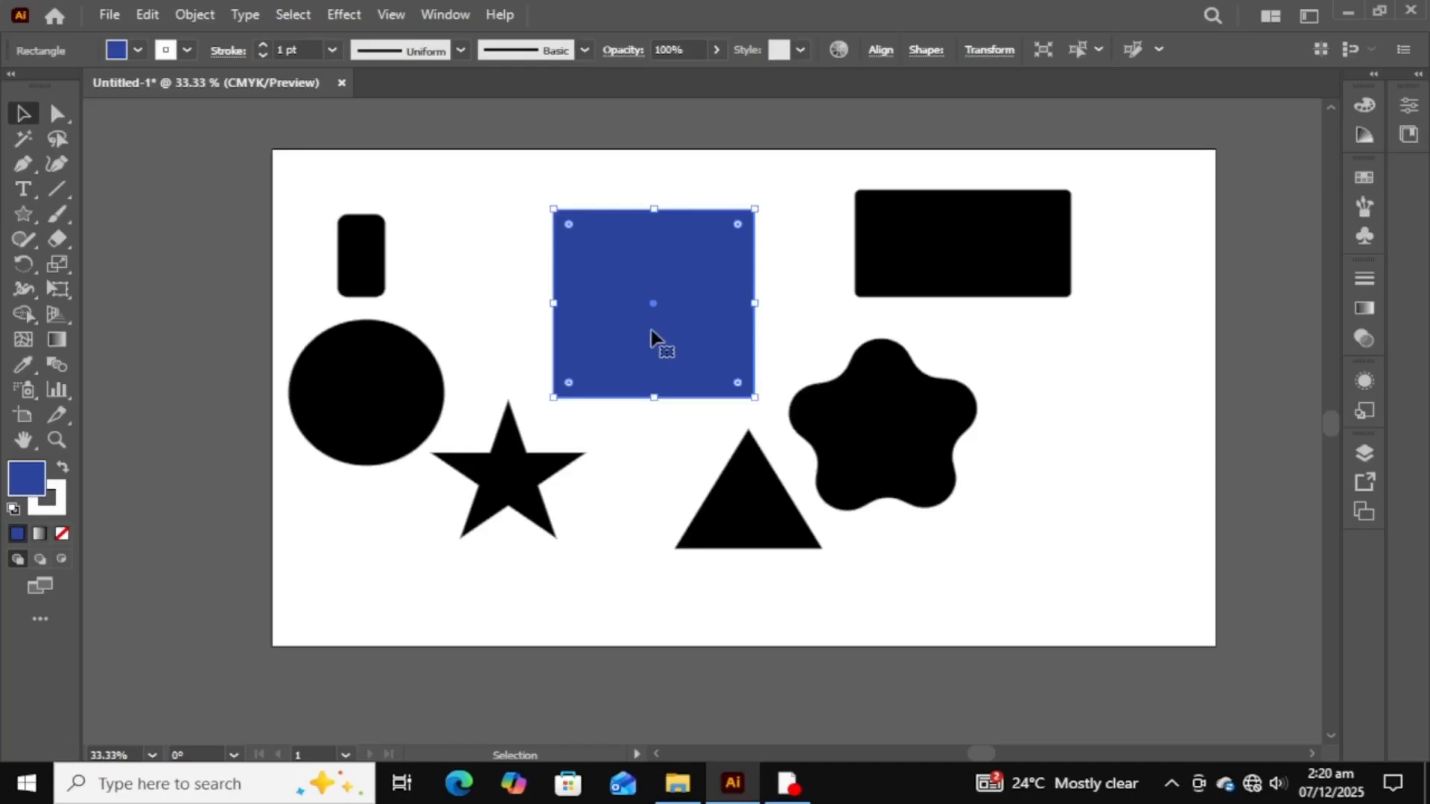
pyautogui.doubleClick(58, 513)
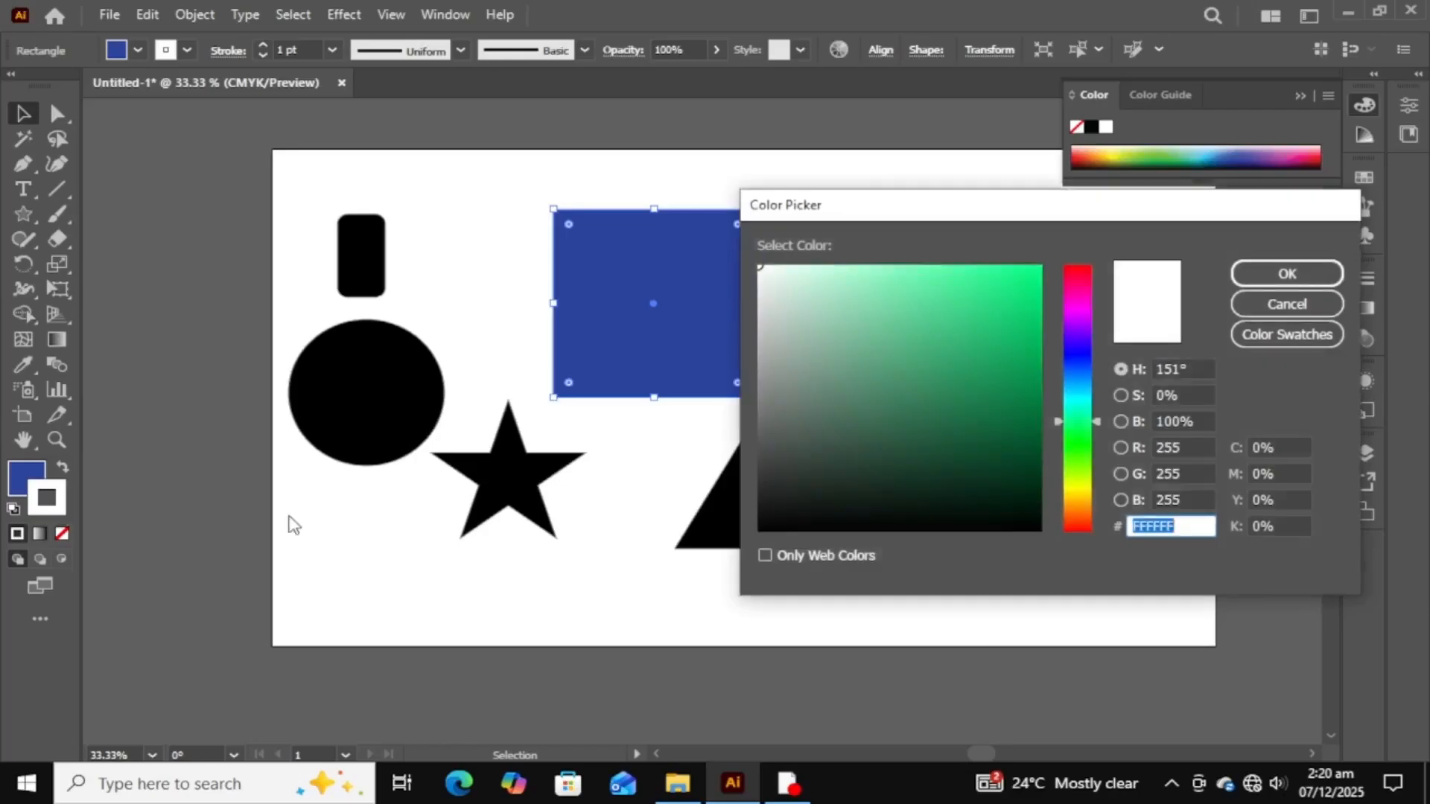
pyautogui.moveTo(1080, 431); pyautogui.dragTo(1080, 346)
pyautogui.moveTo(1026, 335)
pyautogui.mouseDown()
pyautogui.moveTo(1037, 299)
pyautogui.moveTo(1078, 288)
pyautogui.moveTo(1035, 326)
pyautogui.mouseUp()
pyautogui.click(1079, 298)
pyautogui.click(1279, 277)
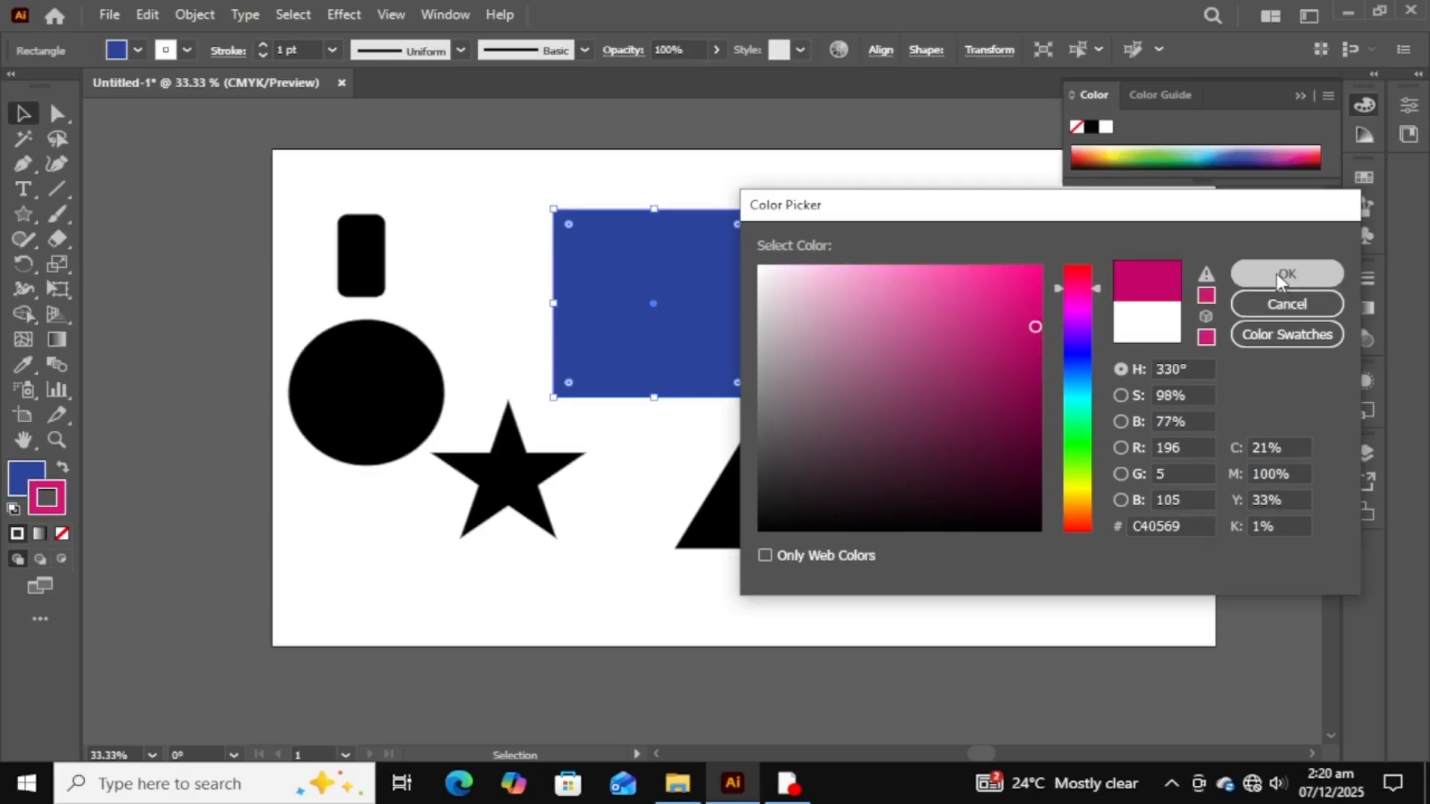
pyautogui.click(758, 272)
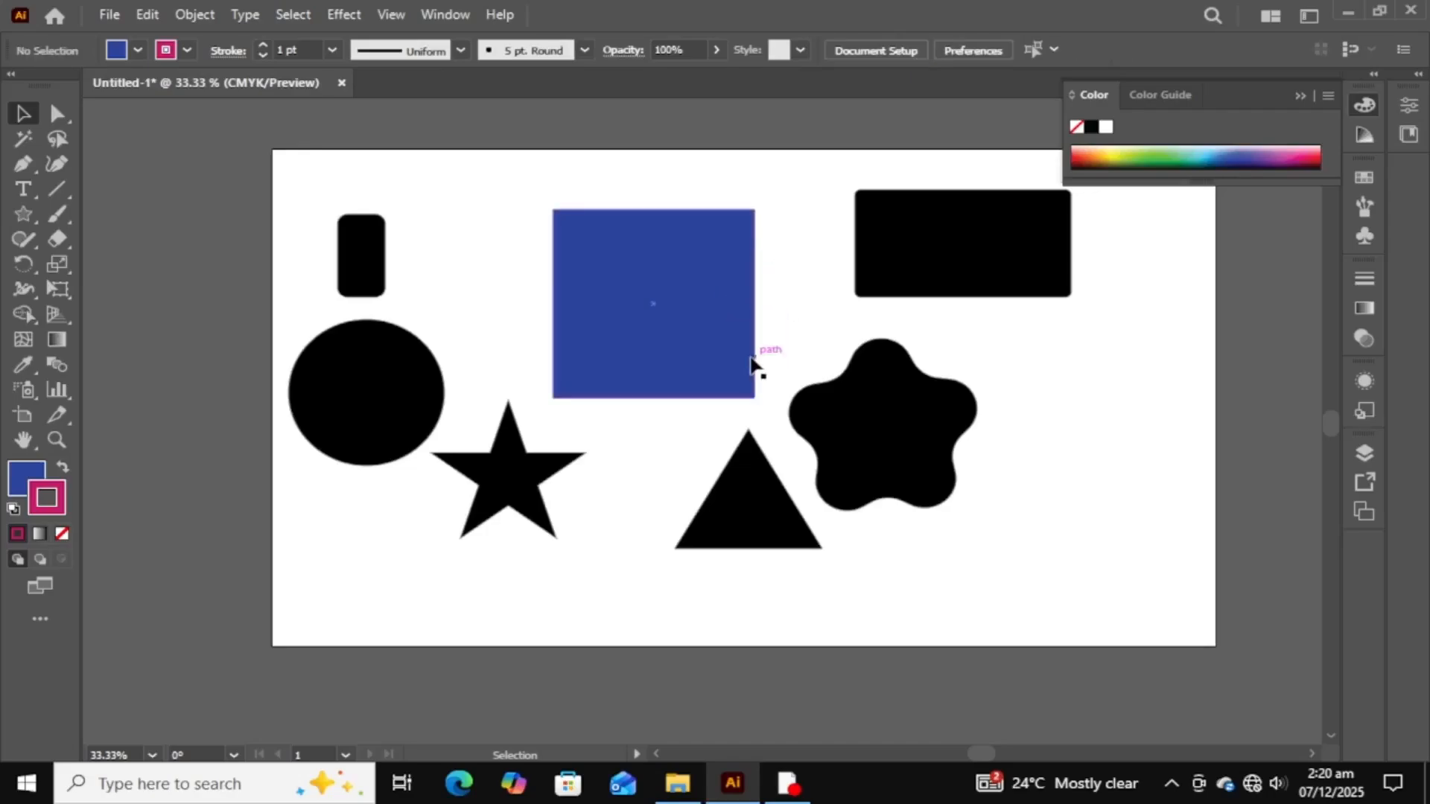
# - Increase the blue square's stroke weight to 13 pt and deselect it
pyautogui.click(664, 296)
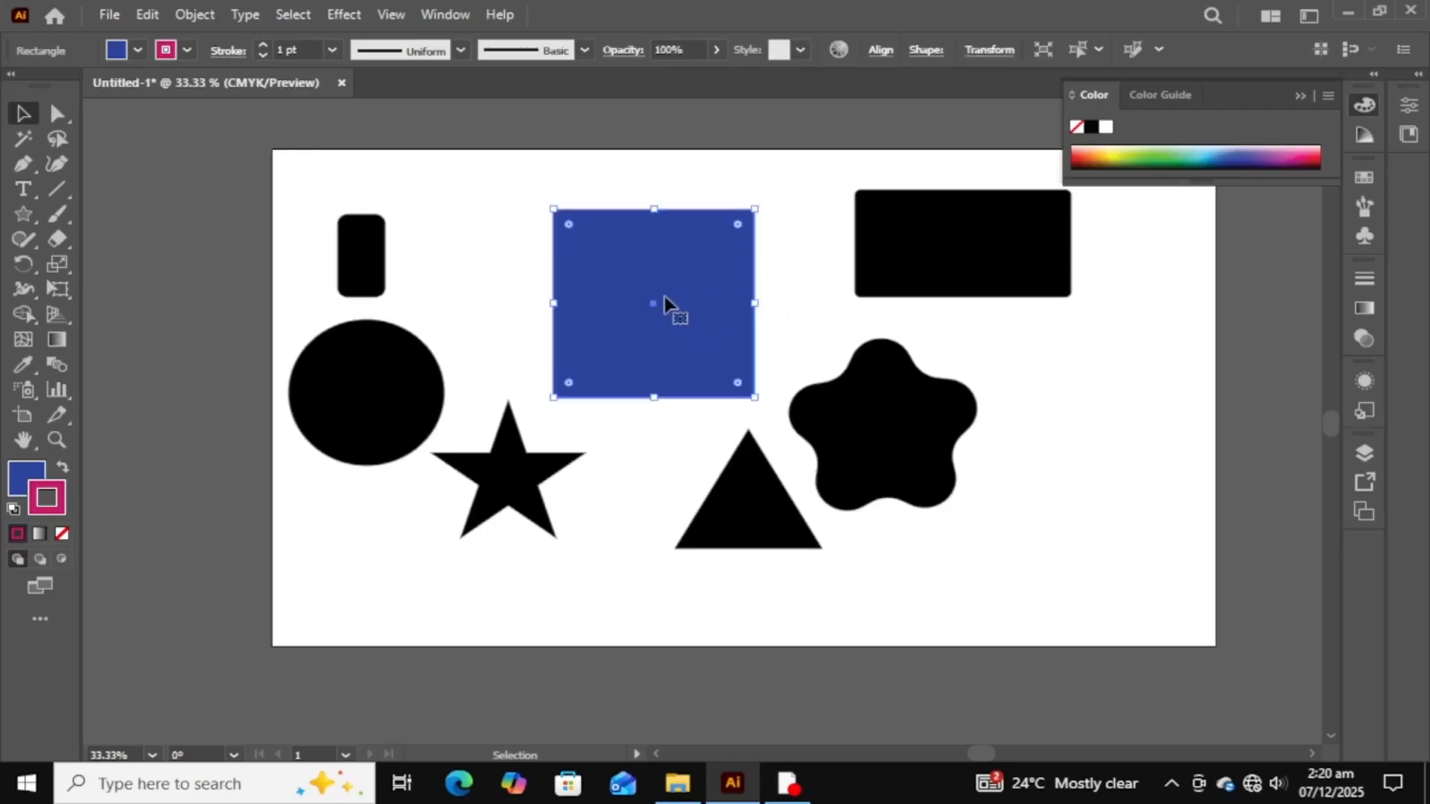
pyautogui.click(263, 46)
pyautogui.click(264, 46)
pyautogui.click(263, 46)
pyautogui.click(263, 46)
pyautogui.click(263, 46)
pyautogui.click(264, 45)
pyautogui.click(264, 45)
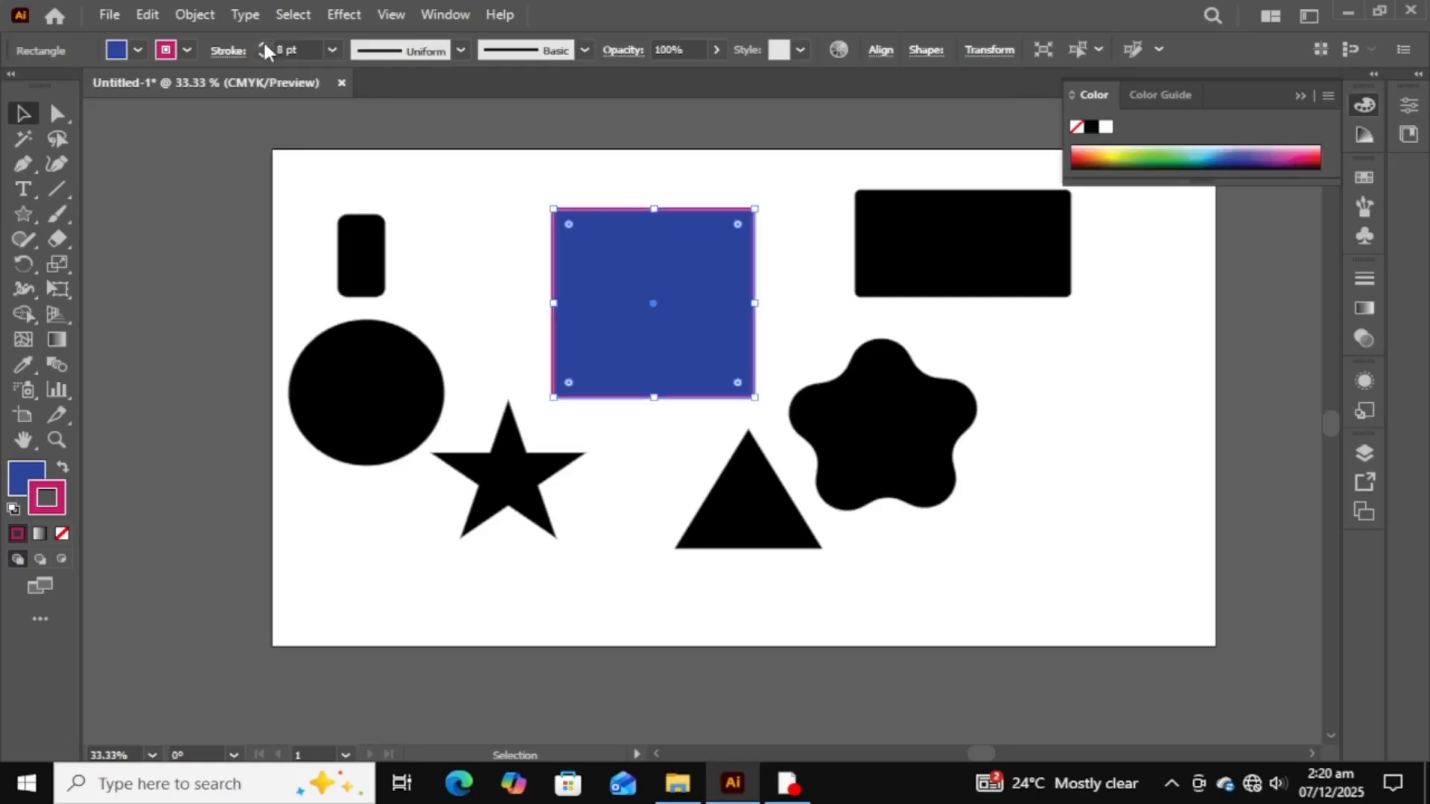
pyautogui.click(263, 45)
pyautogui.click(264, 46)
pyautogui.click(264, 45)
pyautogui.click(263, 46)
pyautogui.click(264, 46)
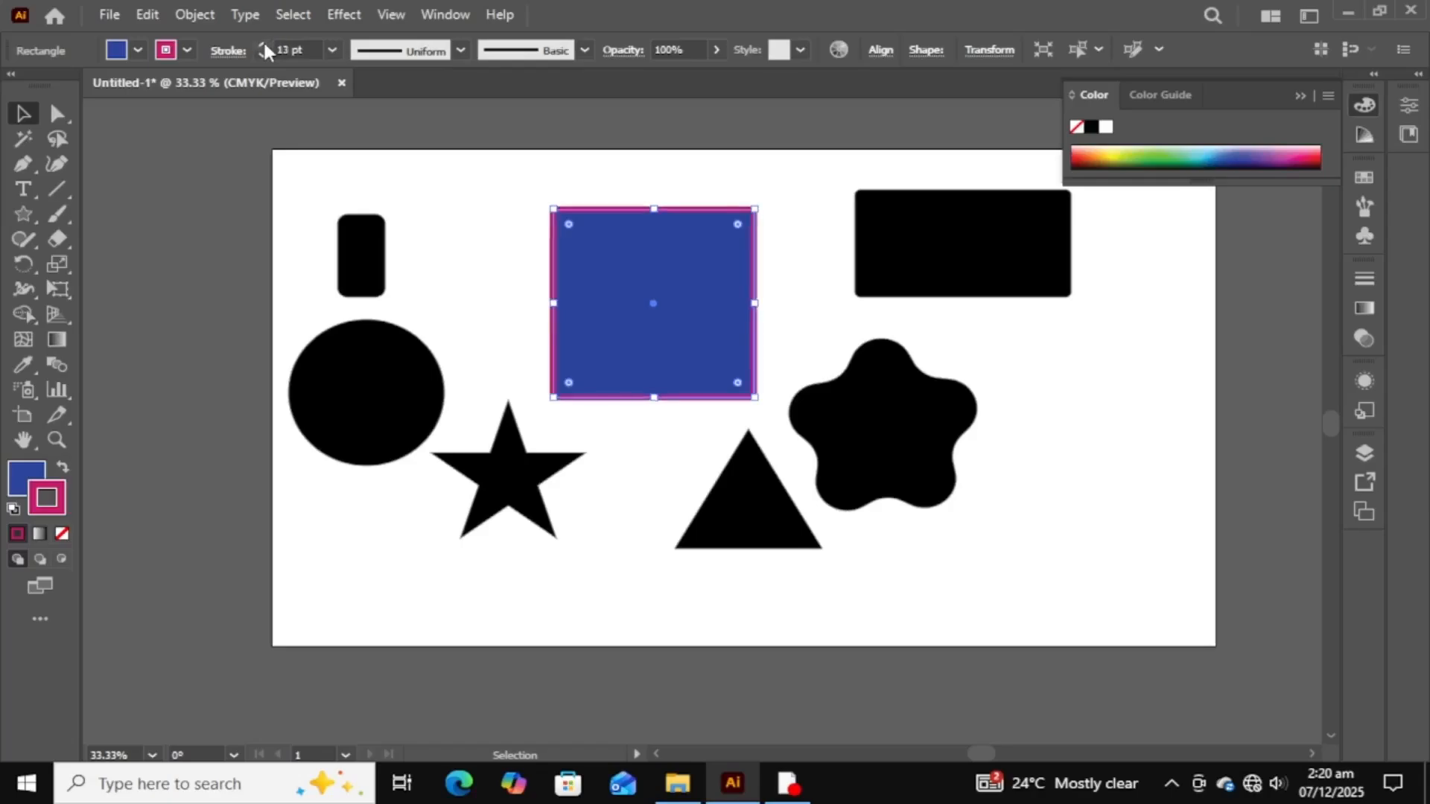
pyautogui.click(447, 165)
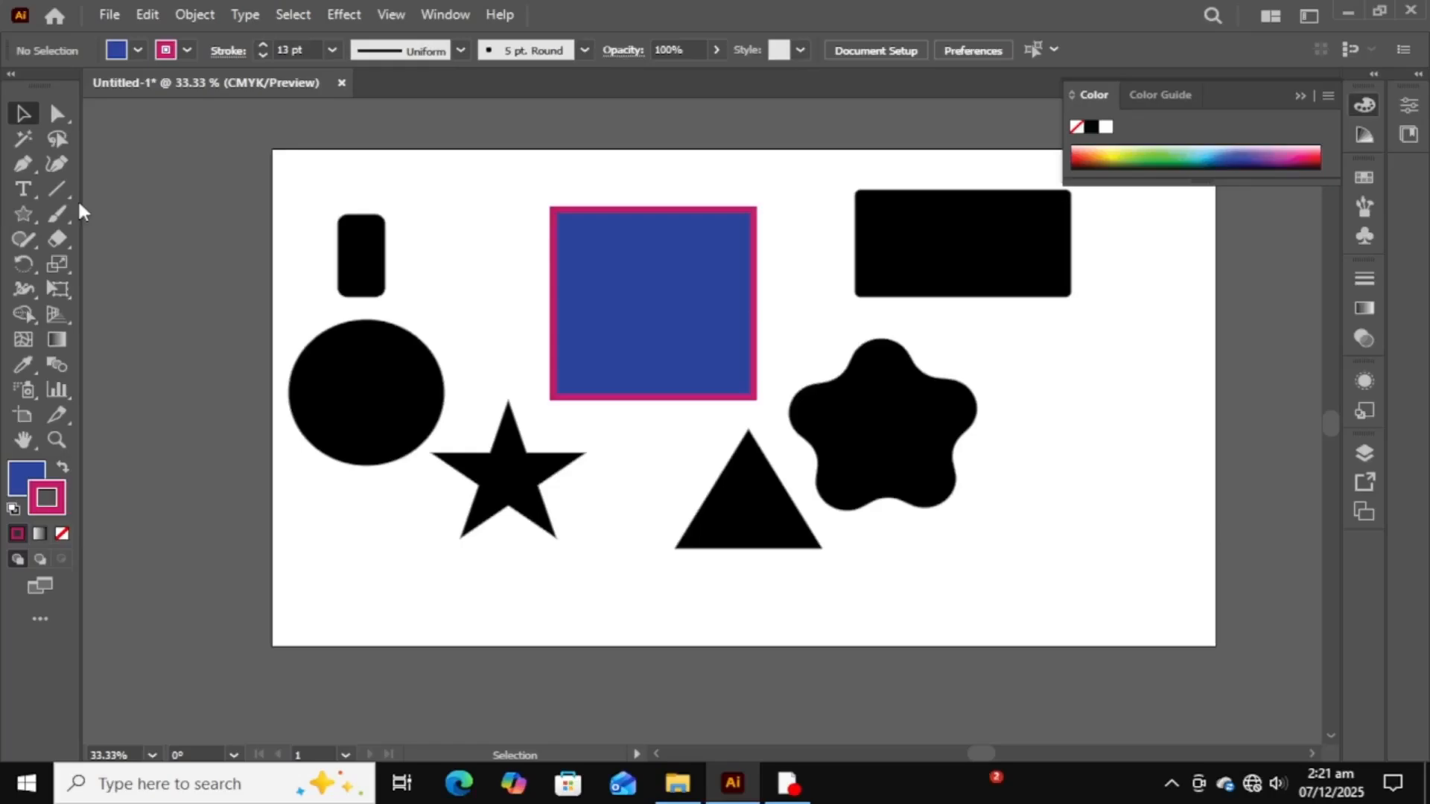
# - Create a three-sided polygon with a 174.3784 px radius and move it below the black circle
pyautogui.click(33, 215)
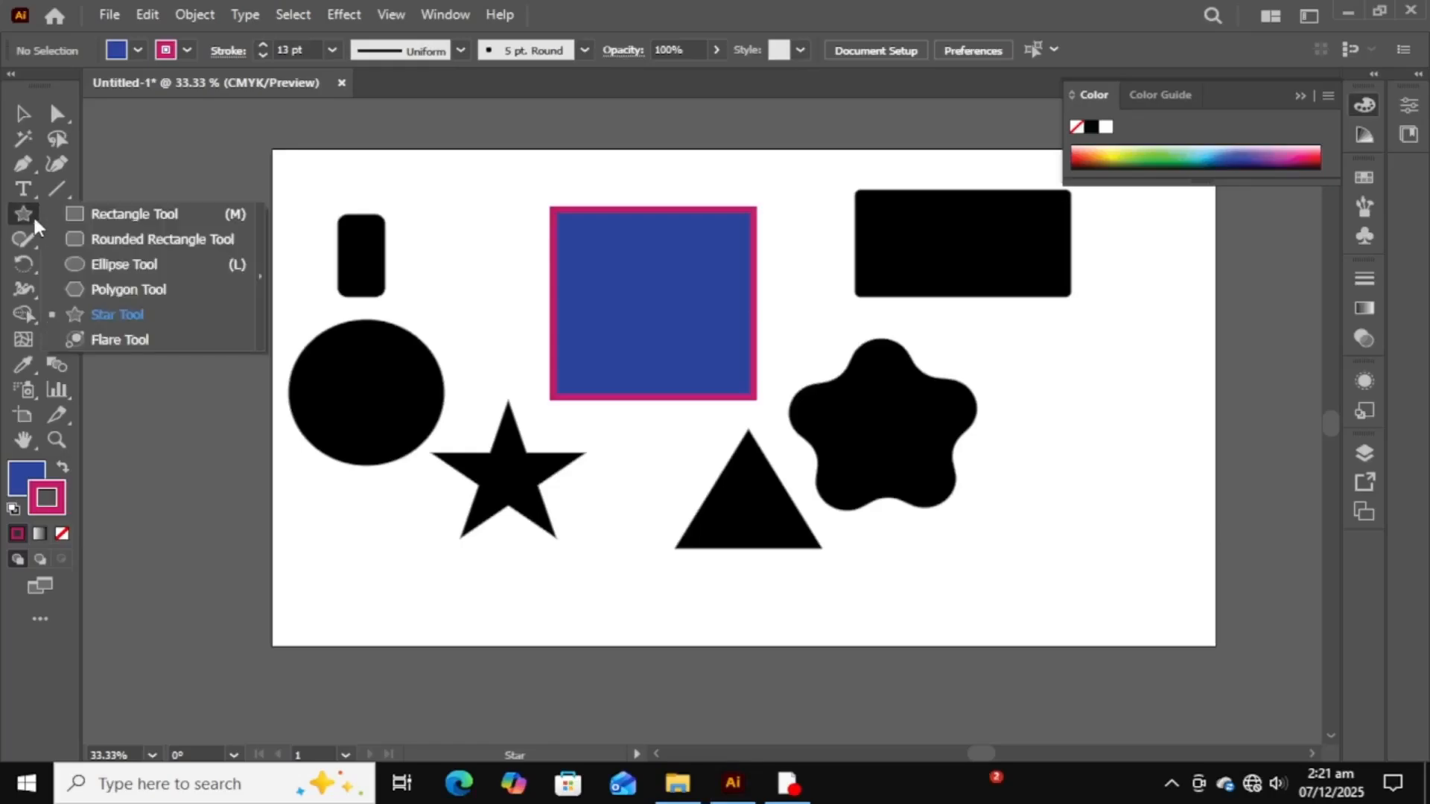
pyautogui.click(124, 292)
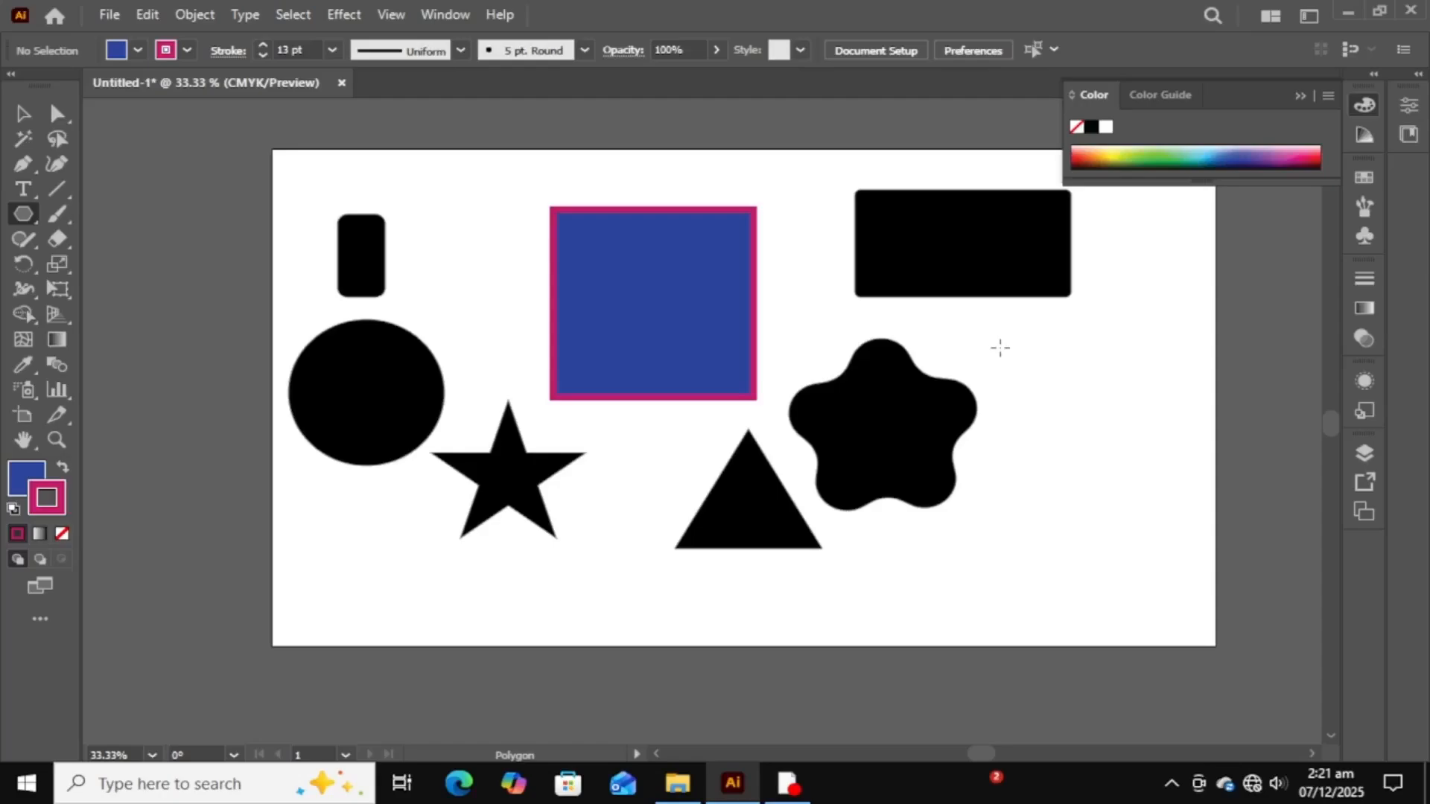
pyautogui.click(941, 348)
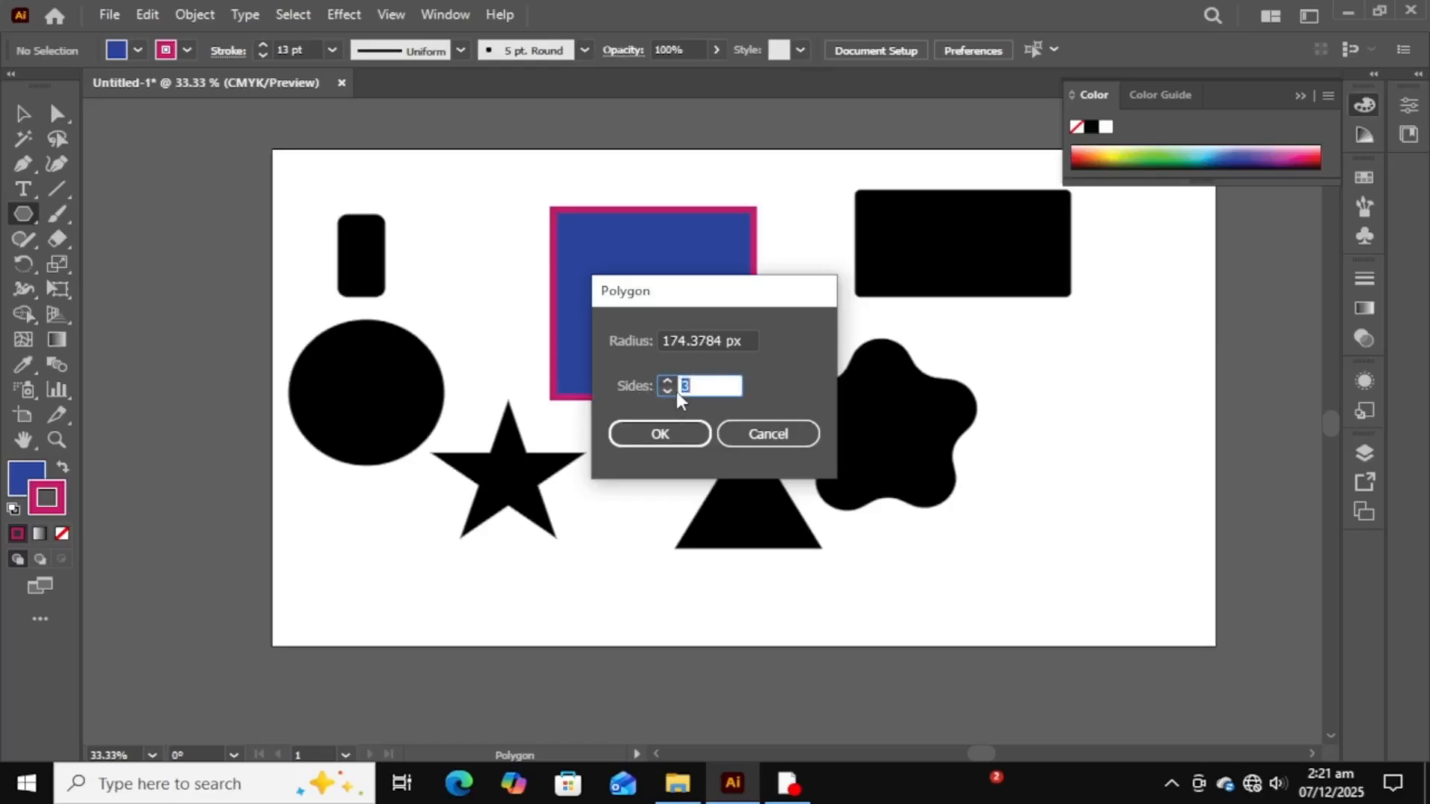
pyautogui.click(681, 435)
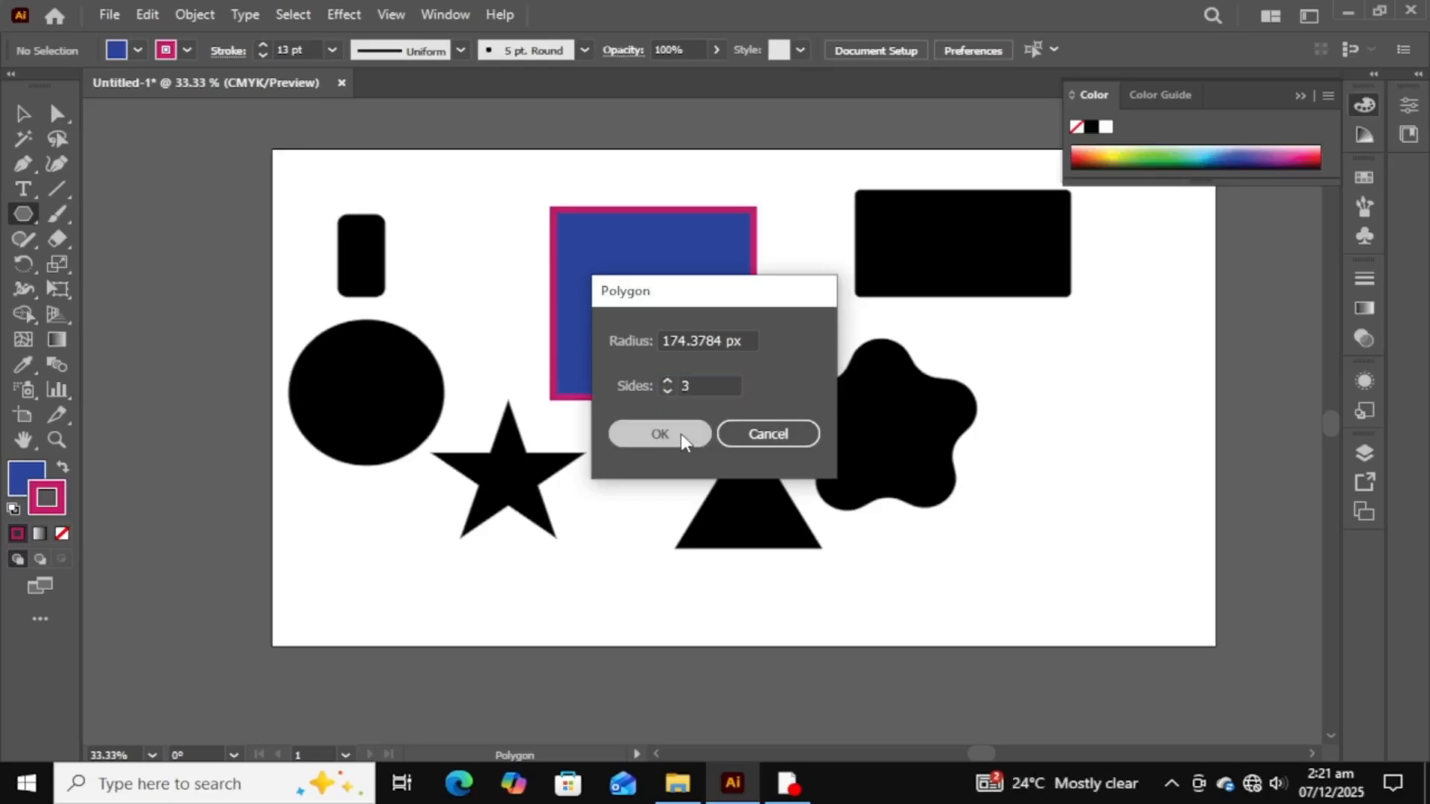
pyautogui.click(22, 113)
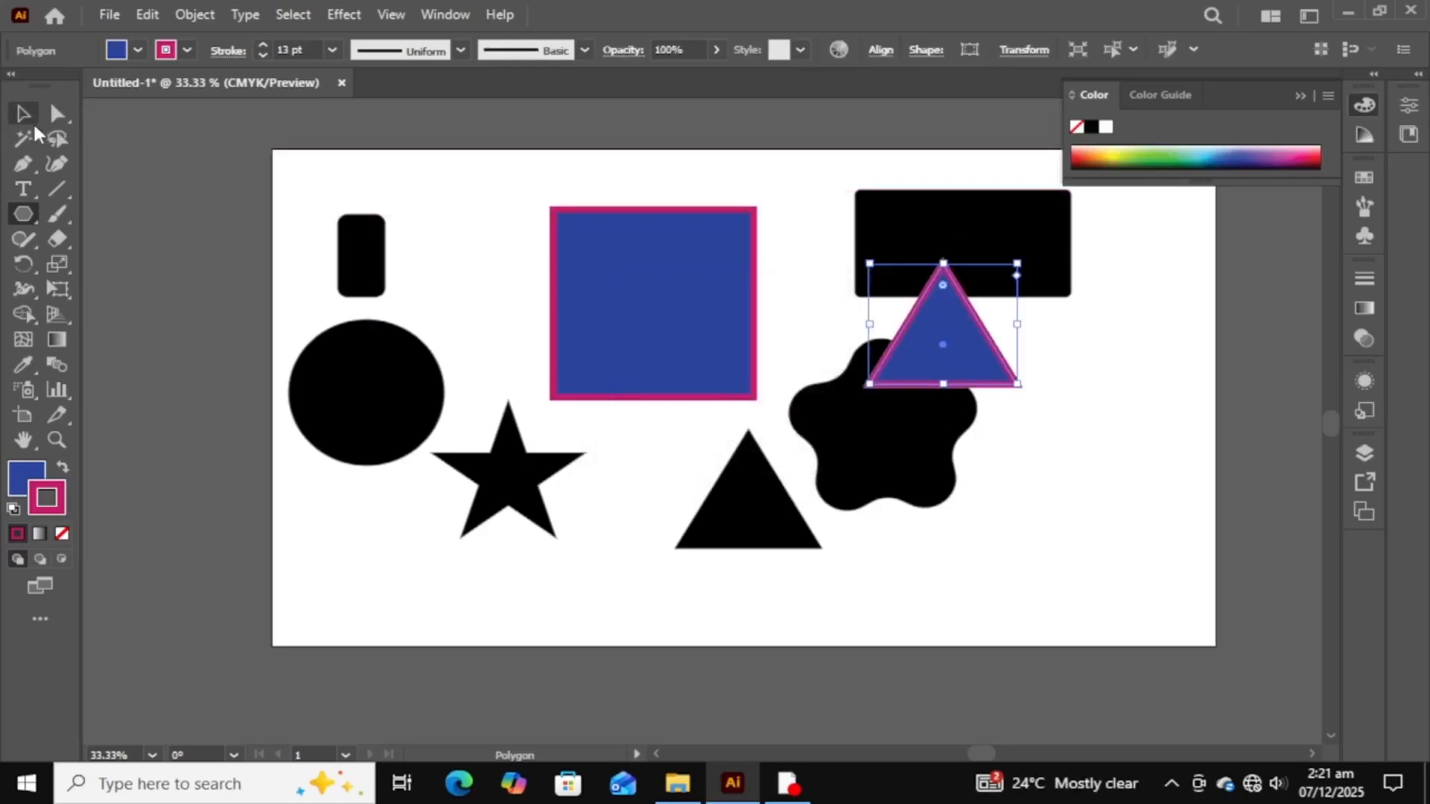
pyautogui.moveTo(917, 352); pyautogui.dragTo(359, 567)
# - Create a ten-sided polygon with a 174.3784 px radius, move it to the right of the rounded star, and deselect it
pyautogui.click(22, 214)
pyautogui.click(452, 190)
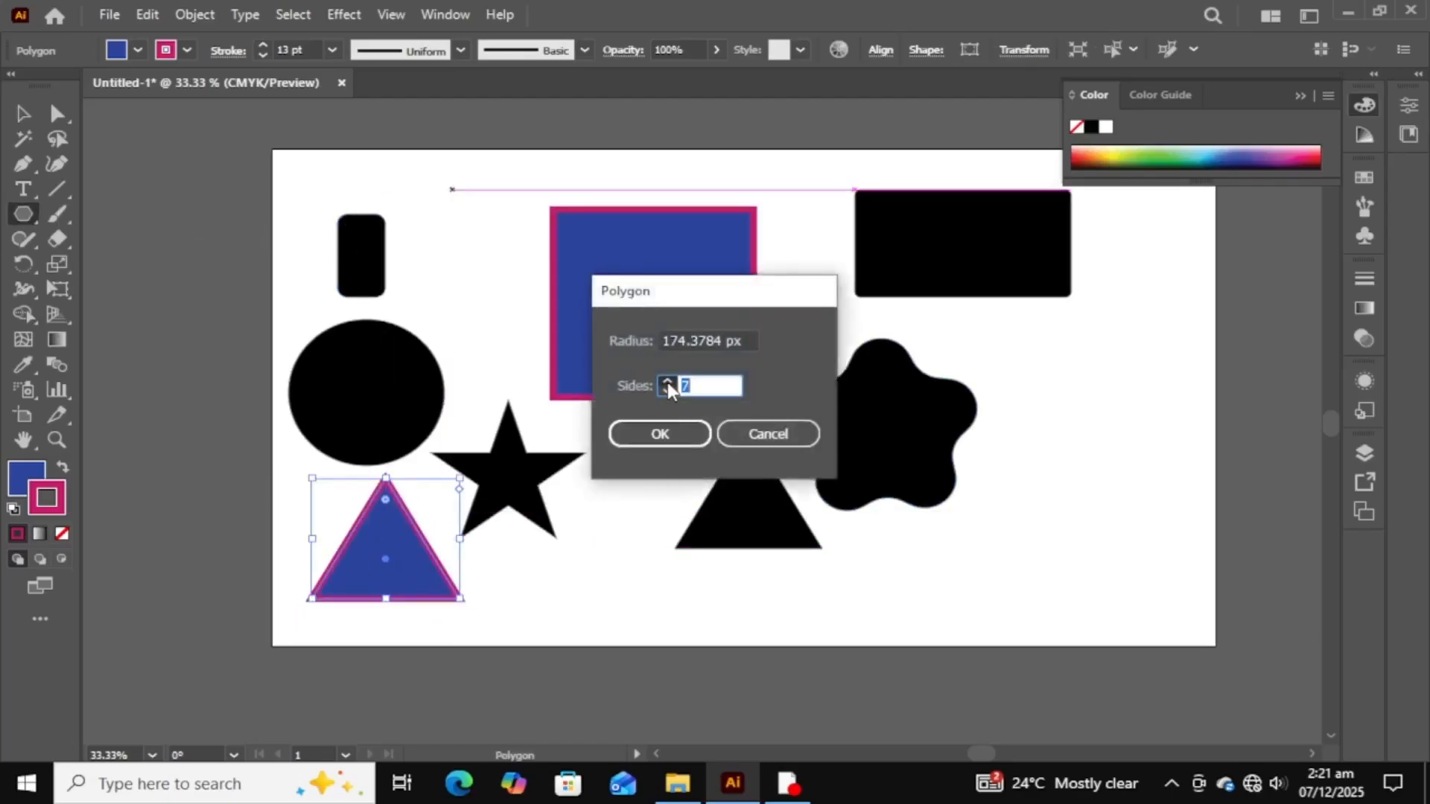
pyautogui.click(678, 441)
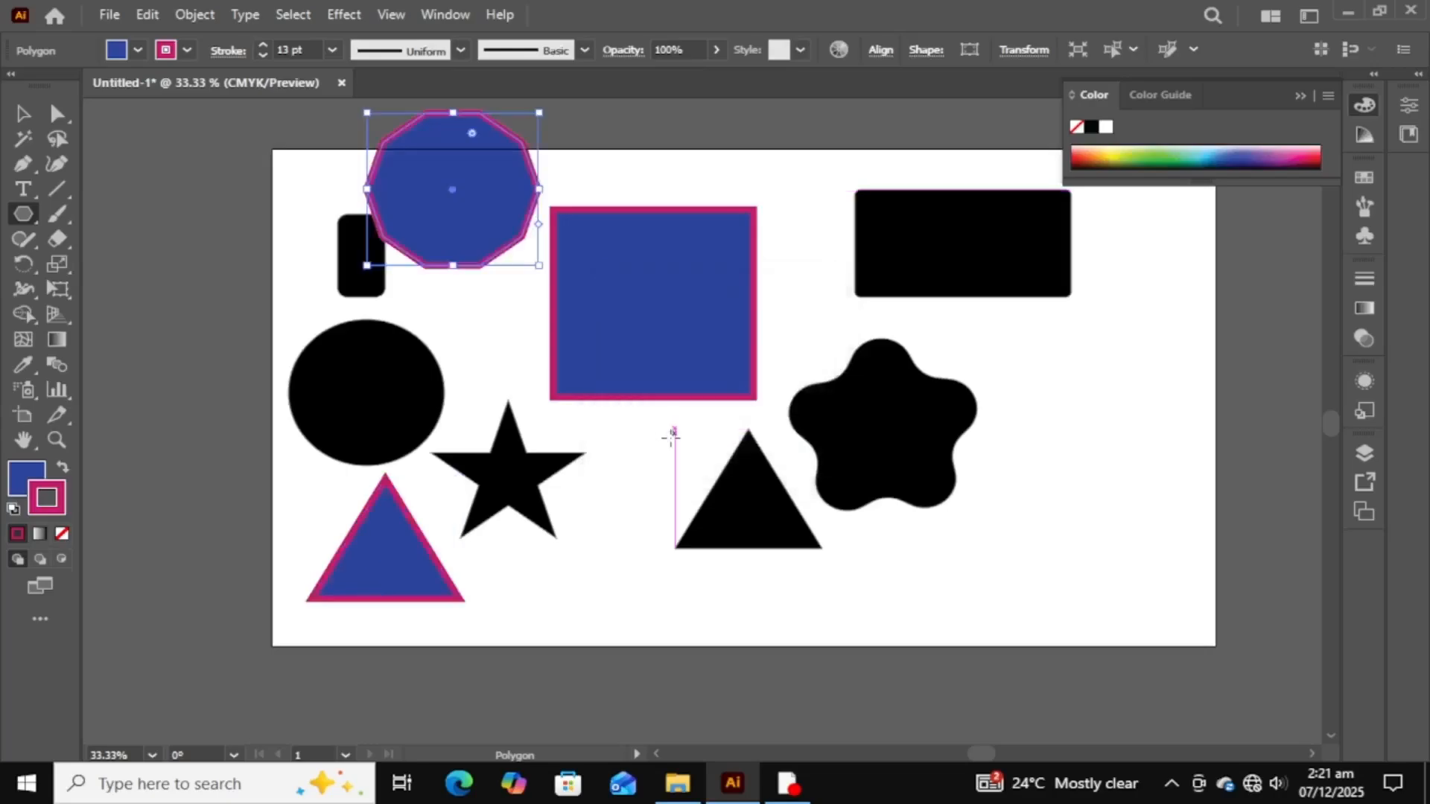
pyautogui.click(22, 113)
pyautogui.moveTo(451, 177); pyautogui.dragTo(1061, 456)
pyautogui.click(1080, 332)
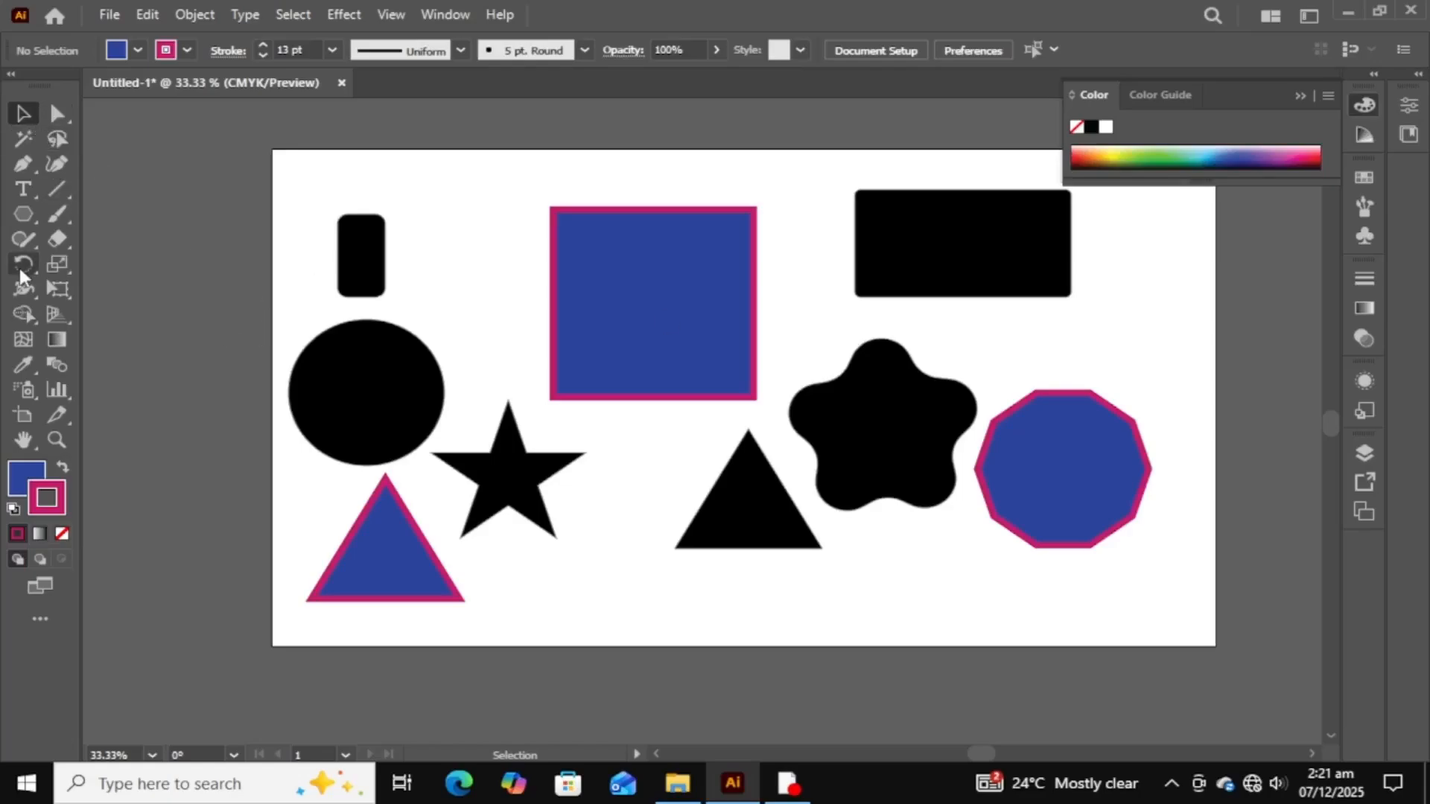
pyautogui.moveTo(21, 214); pyautogui.dragTo(117, 216)
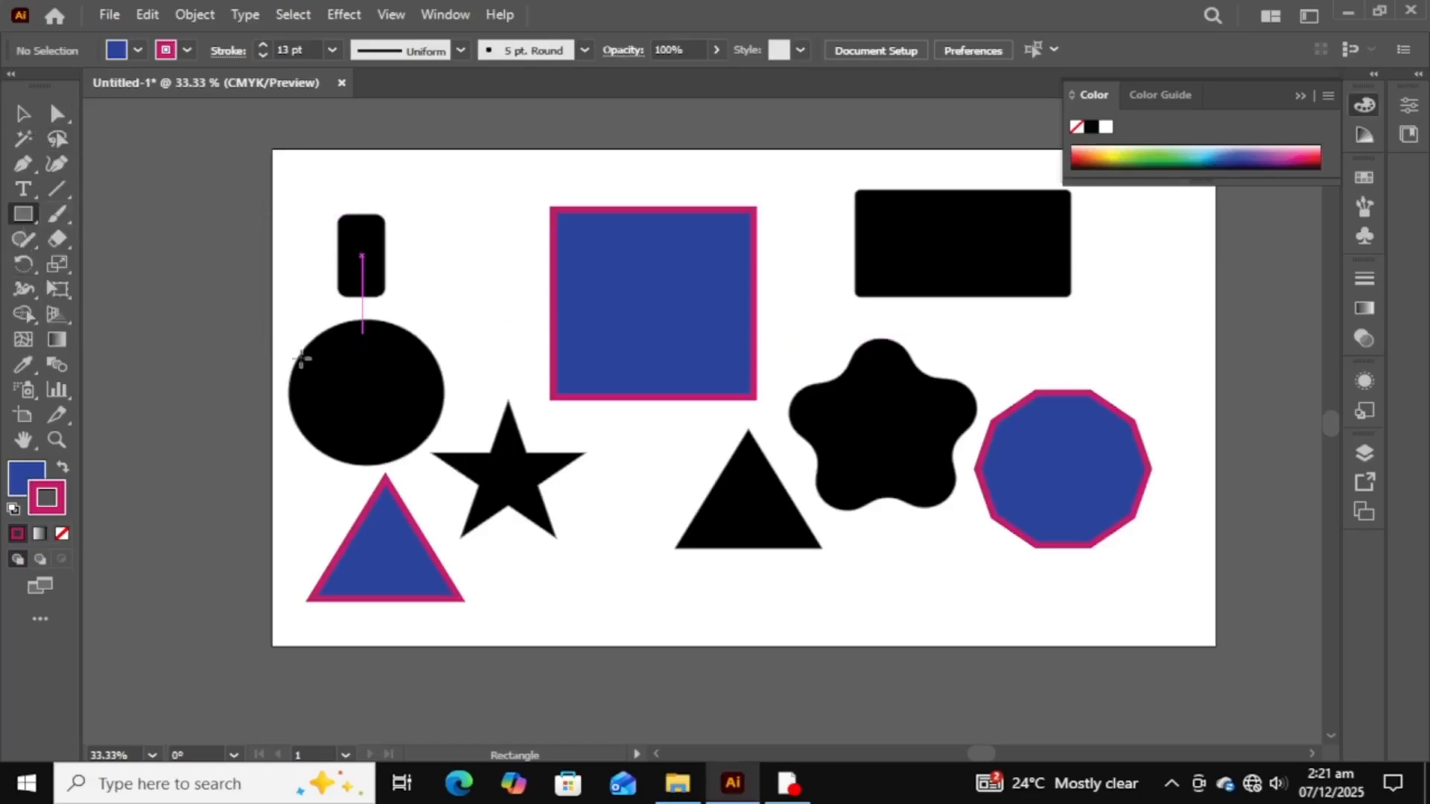
pyautogui.click(22, 113)
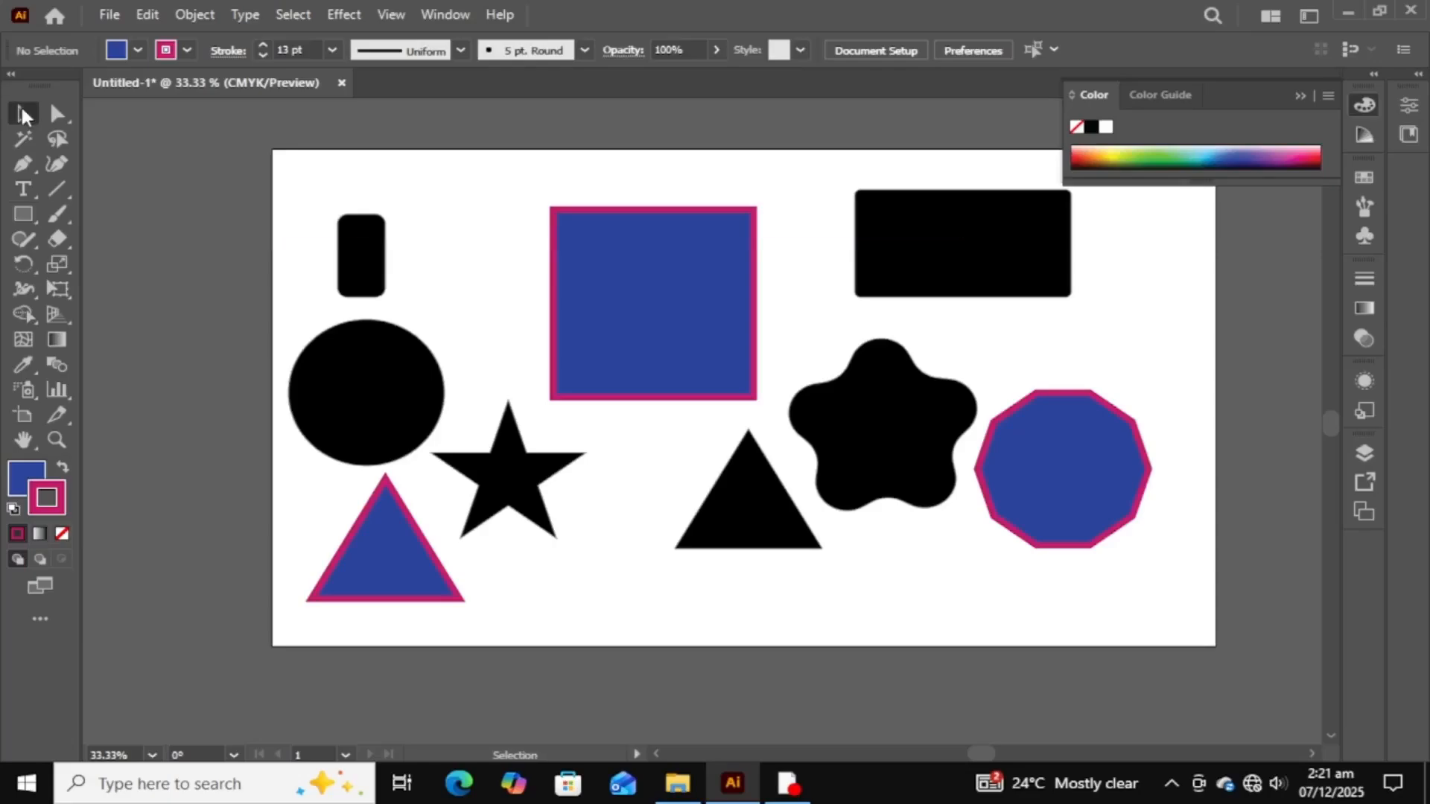
# - Examine the black circle's four anchor points with the Direct Selection tool by selecting them individually and together, then clear the selection
pyautogui.click(60, 117)
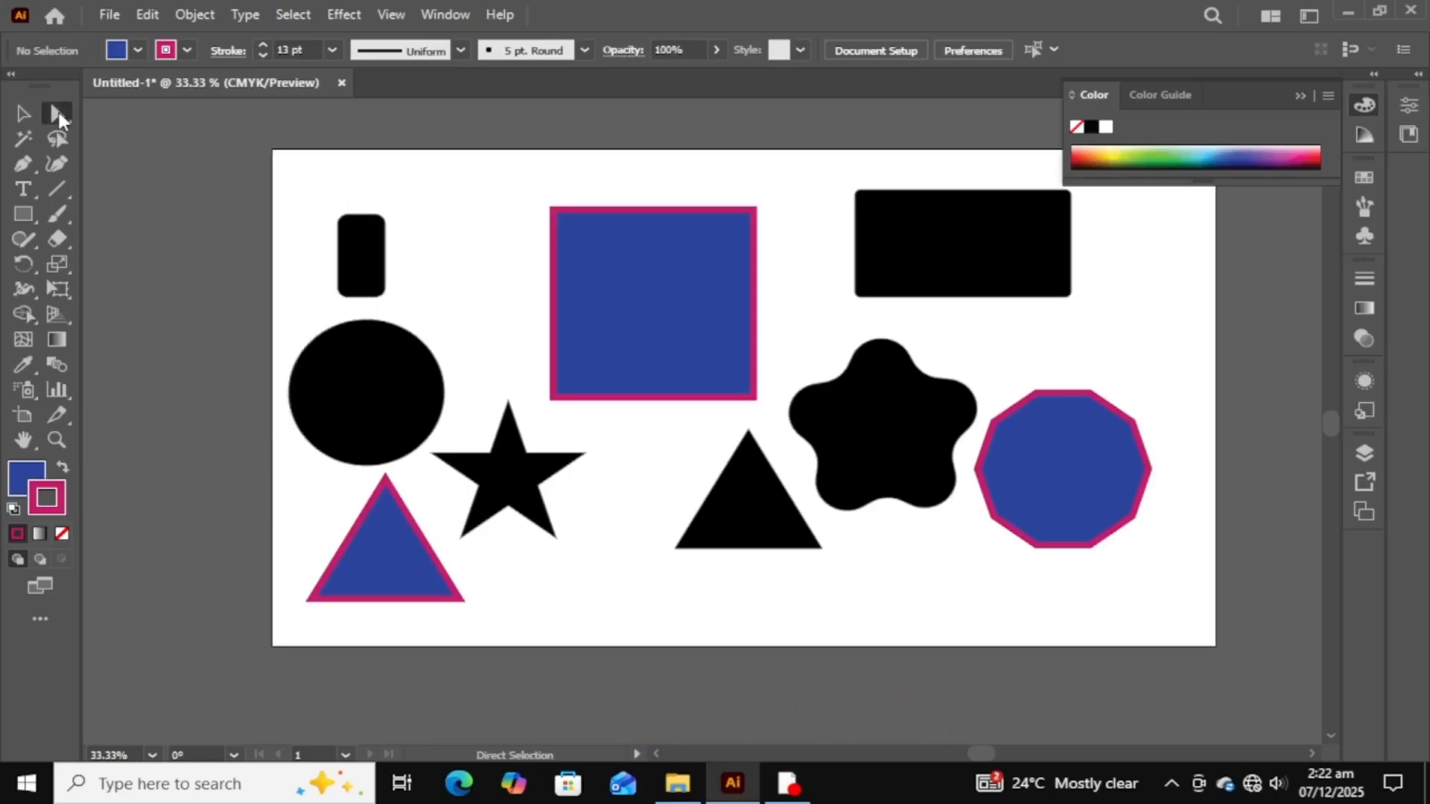
pyautogui.click(382, 391)
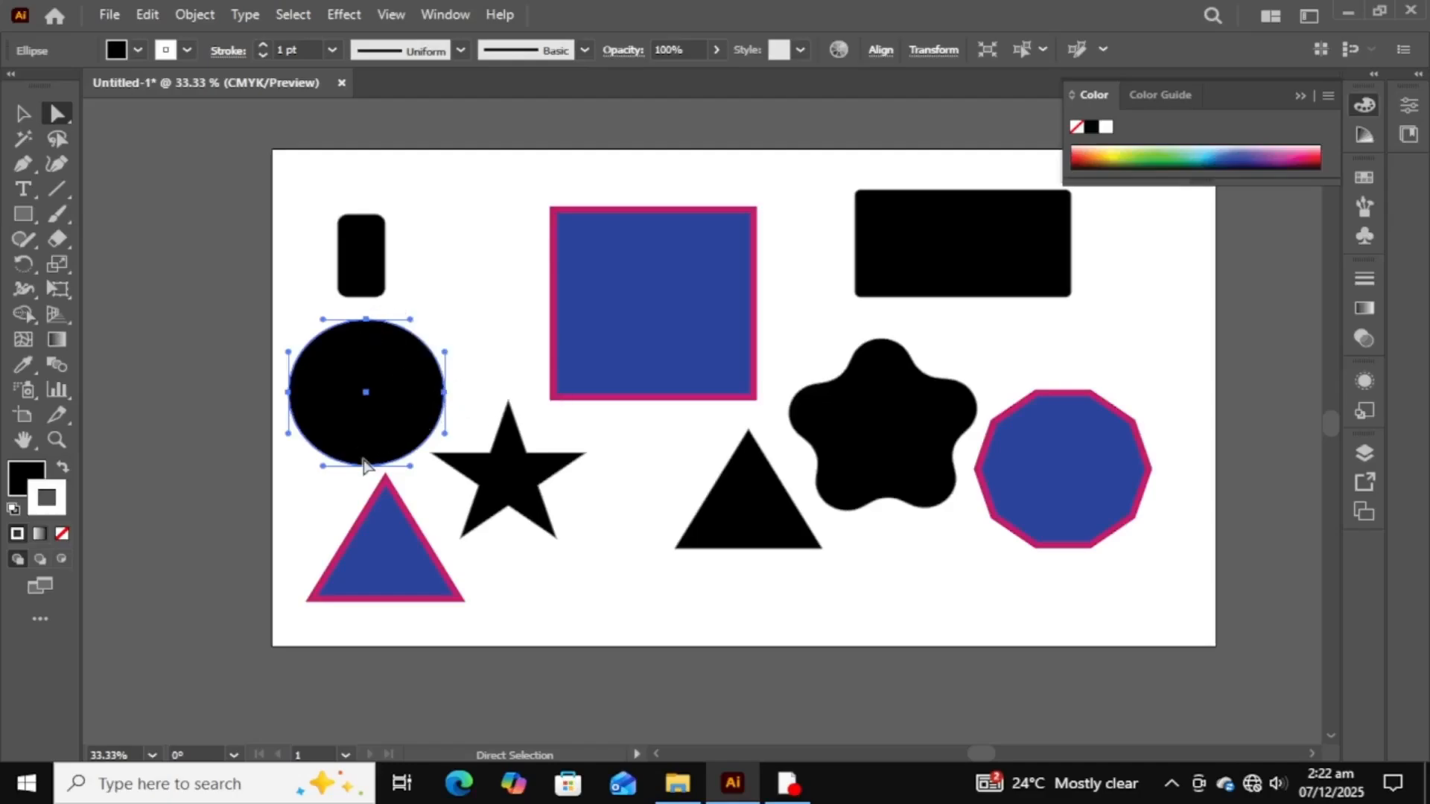
pyautogui.click(366, 320)
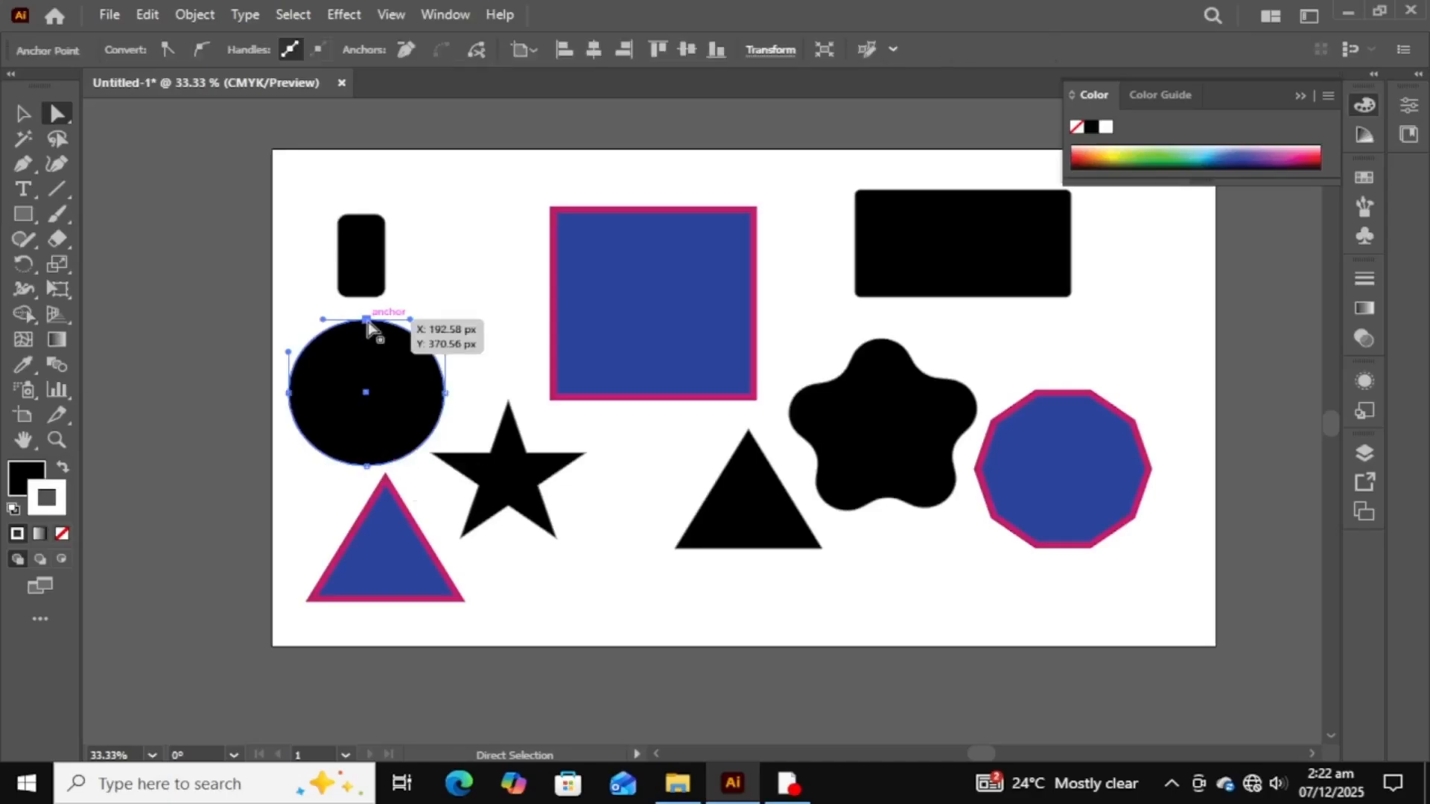
pyautogui.keyDown('shift'); pyautogui.click(445, 393); pyautogui.keyUp('shift')
pyautogui.keyDown('shift'); pyautogui.click(367, 466); pyautogui.keyUp('shift')
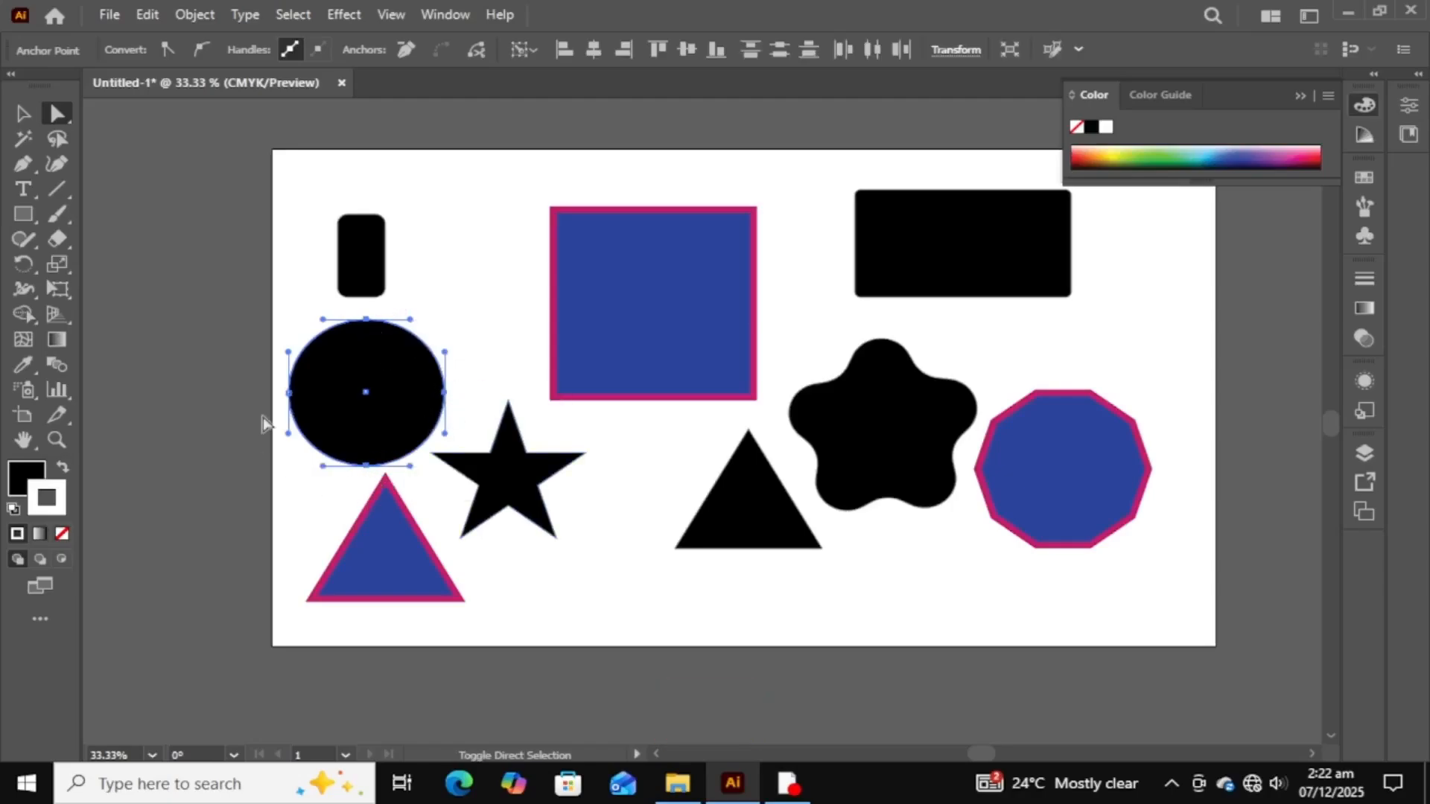
pyautogui.keyDown('shift'); pyautogui.click(289, 393); pyautogui.keyUp('shift')
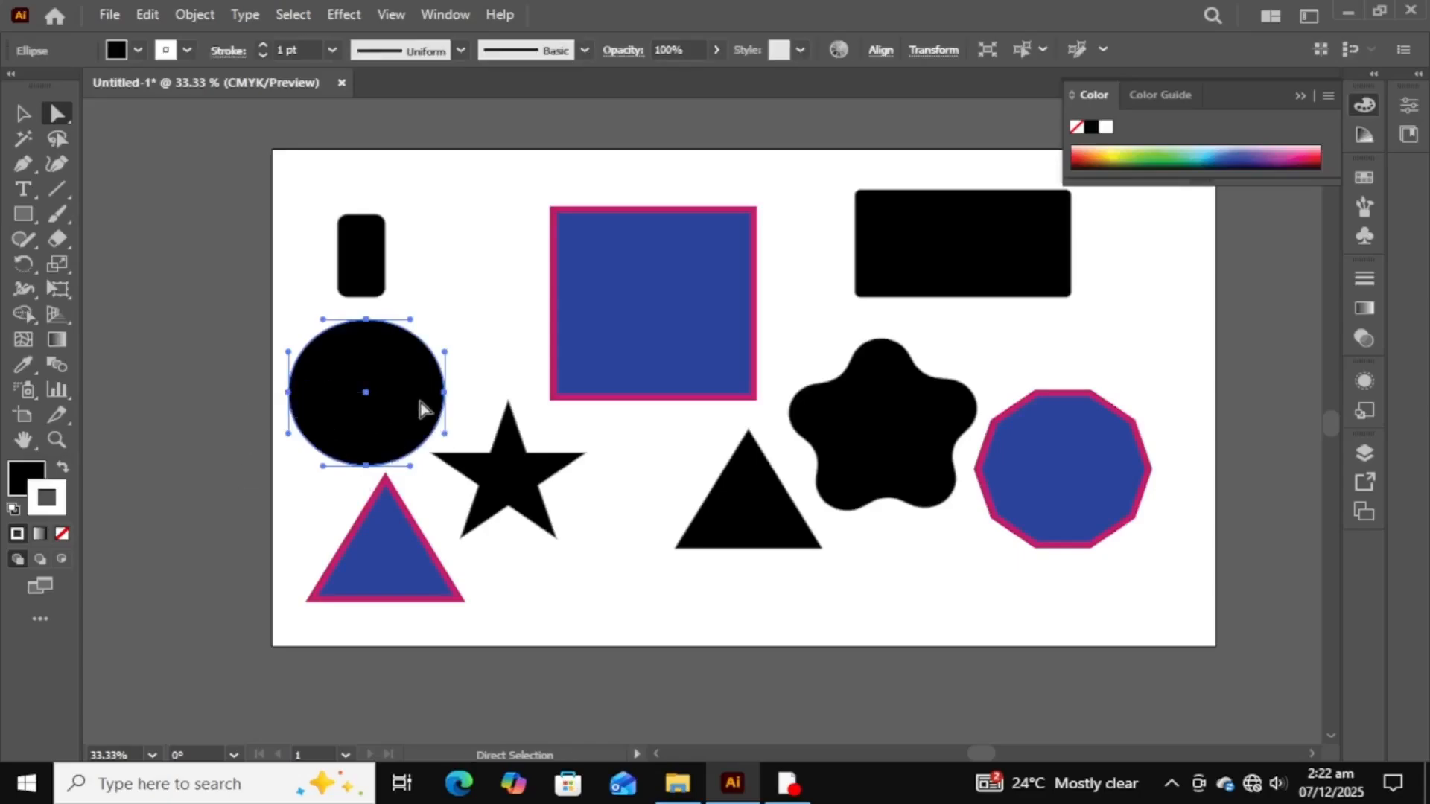
pyautogui.click(482, 395)
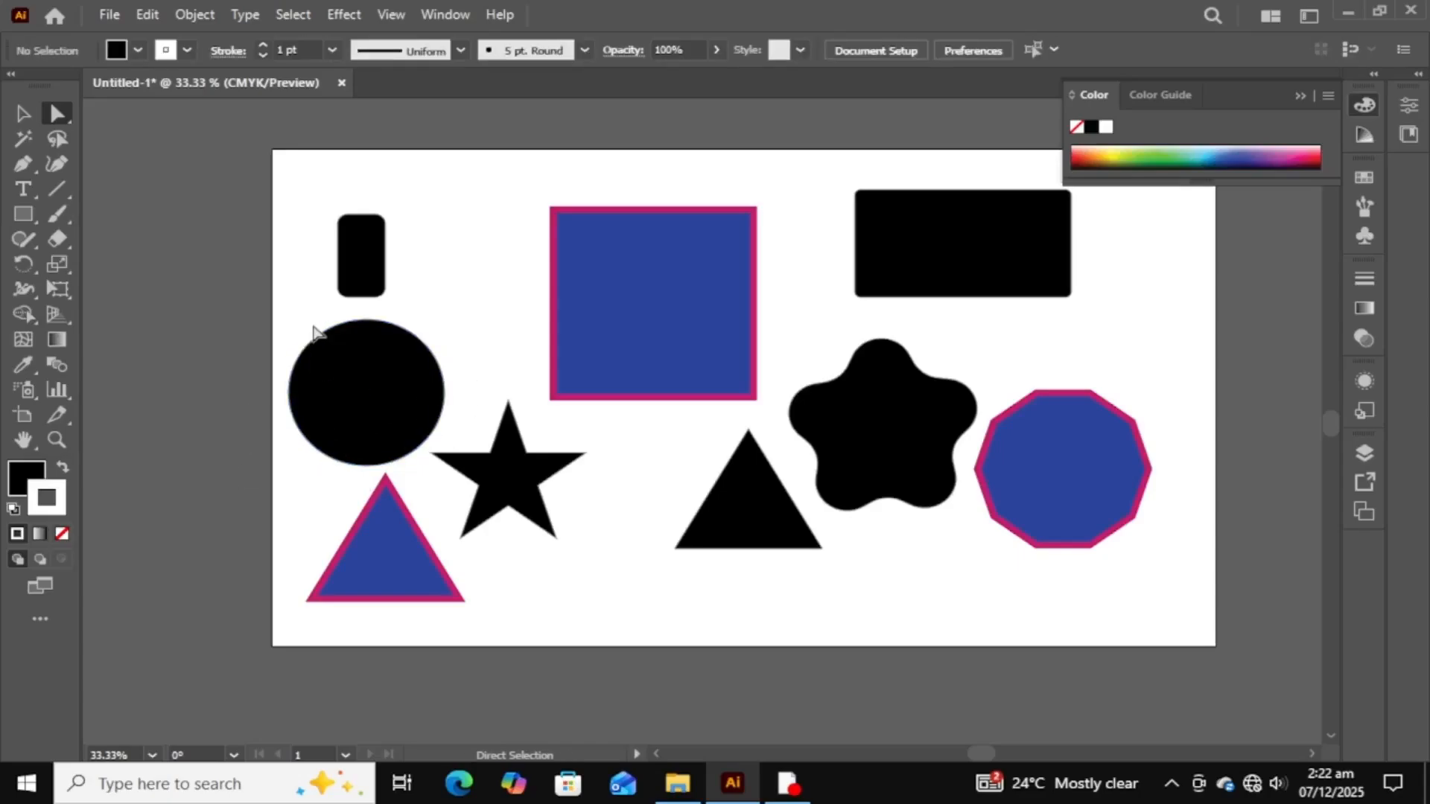
# - Reshape the black circle into a bean by moving its top and right anchor points and adjusting curve handles, then shift it slightly down
pyautogui.click(366, 319)
pyautogui.keyDown('shift'); pyautogui.click(446, 394); pyautogui.keyUp('shift')
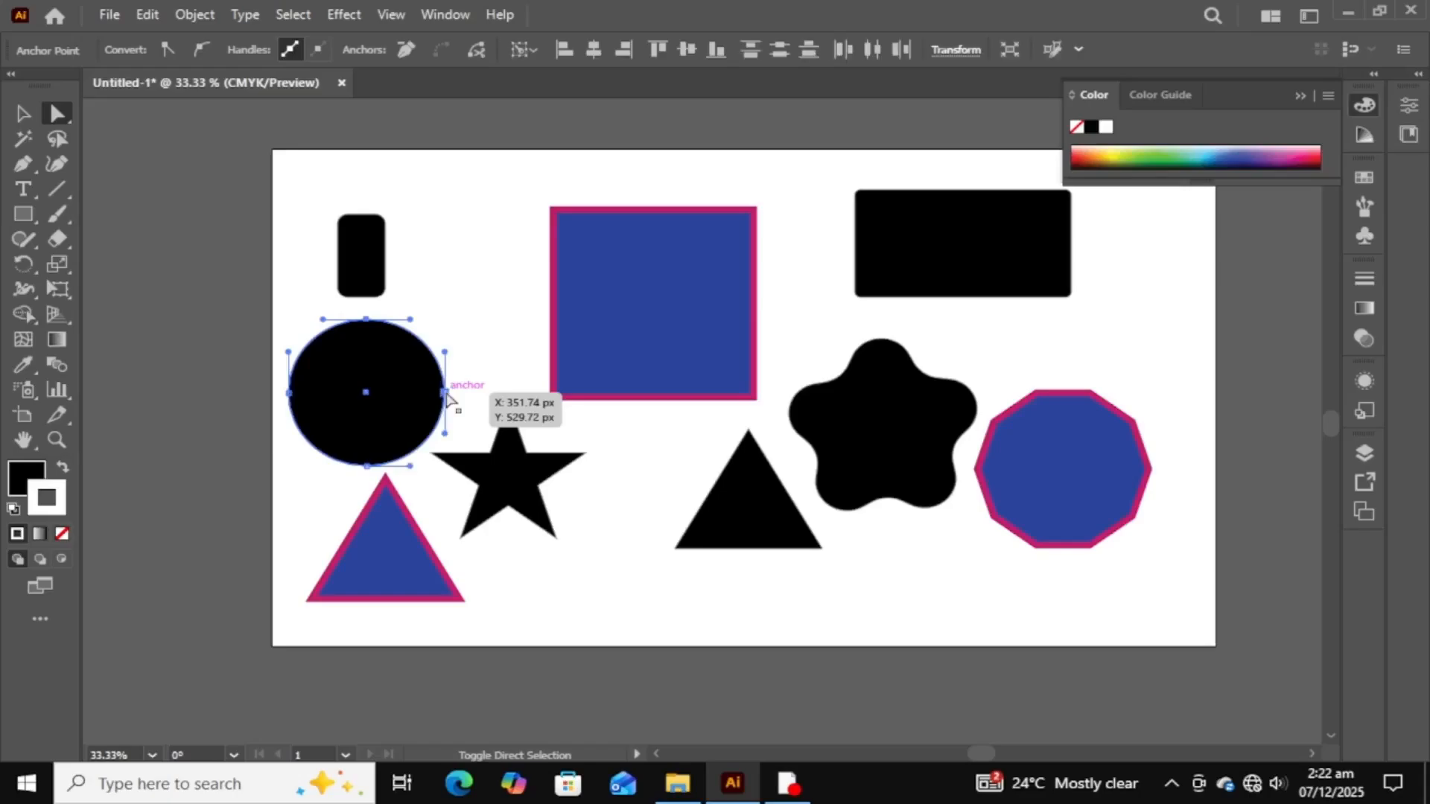
pyautogui.moveTo(448, 396); pyautogui.dragTo(396, 389)
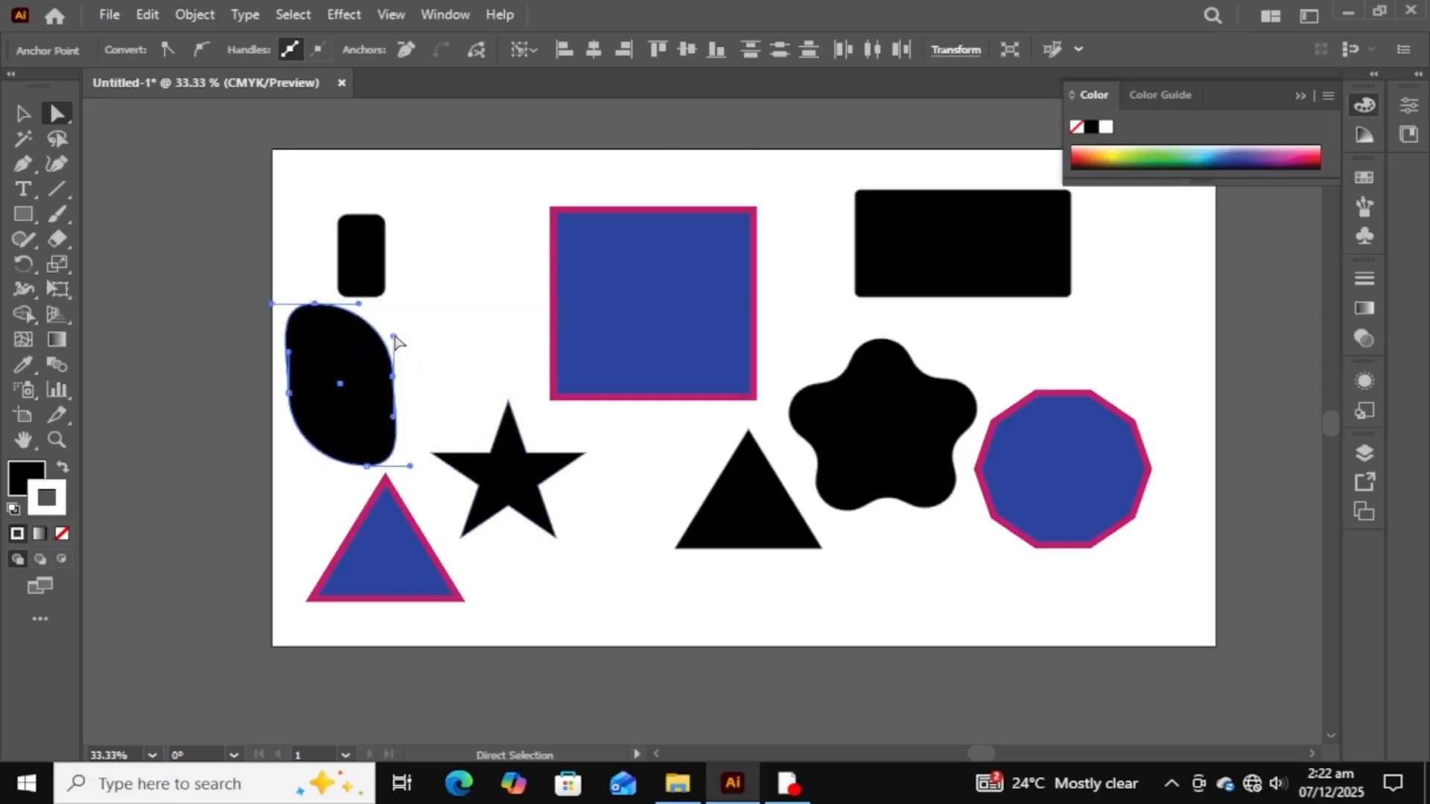
pyautogui.moveTo(395, 341); pyautogui.dragTo(439, 318)
pyautogui.moveTo(411, 466); pyautogui.dragTo(443, 421)
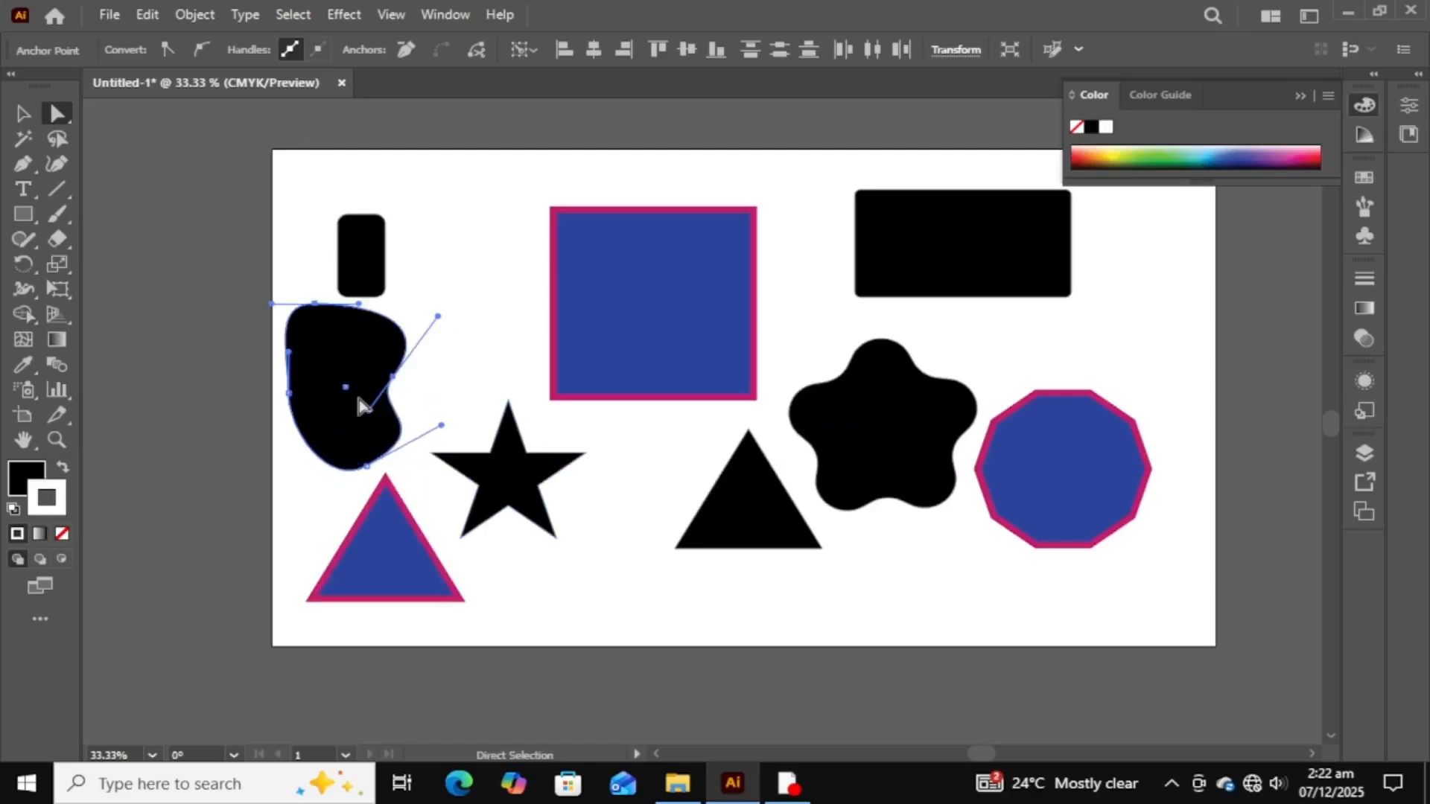
pyautogui.moveTo(364, 398); pyautogui.dragTo(373, 415)
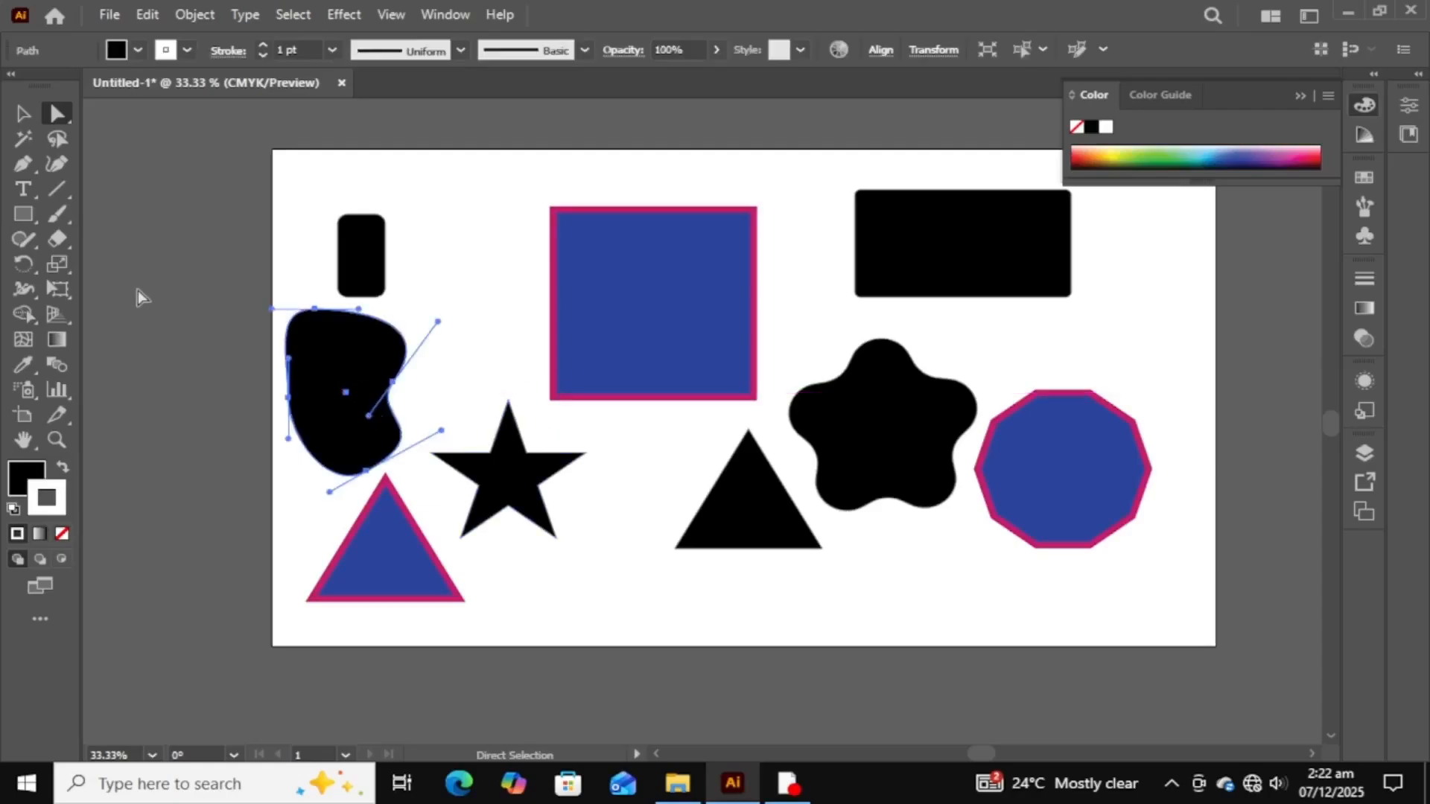
# - Move the blue square up and to the left, scale it down slightly from its lower-right corner, and deselect it
pyautogui.click(23, 113)
pyautogui.click(258, 201)
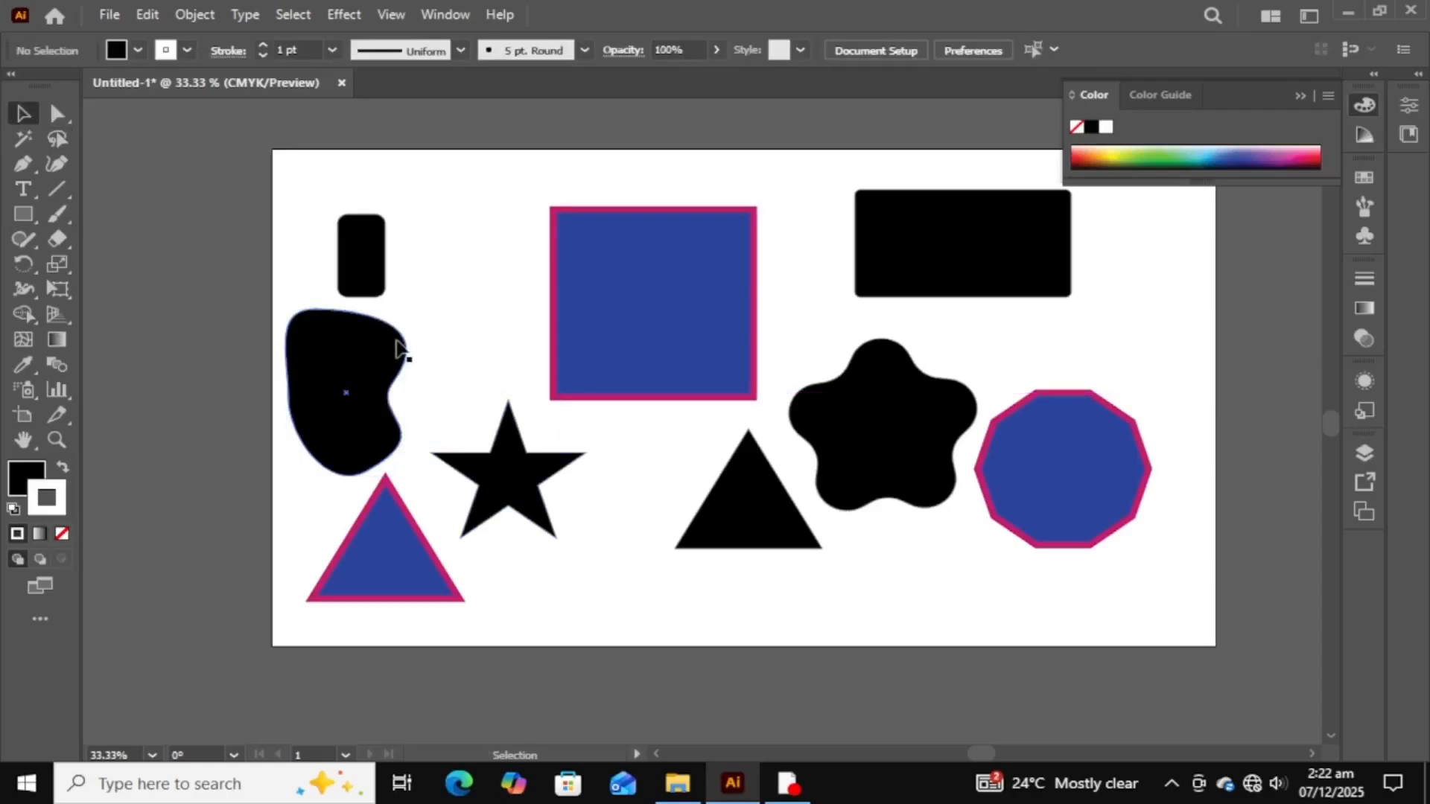
pyautogui.moveTo(600, 287); pyautogui.dragTo(507, 233)
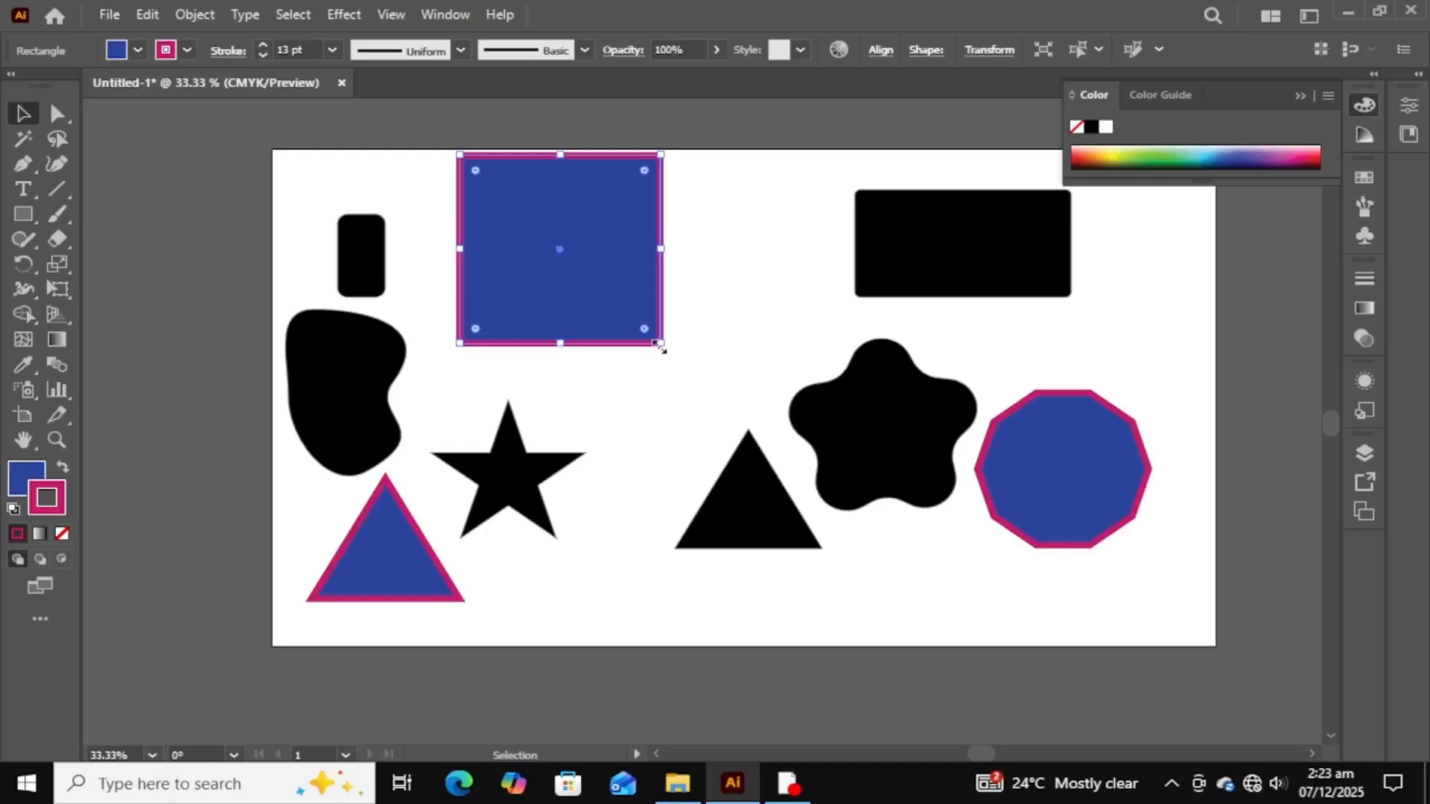
pyautogui.moveTo(661, 343); pyautogui.dragTo(642, 326)
pyautogui.click(714, 335)
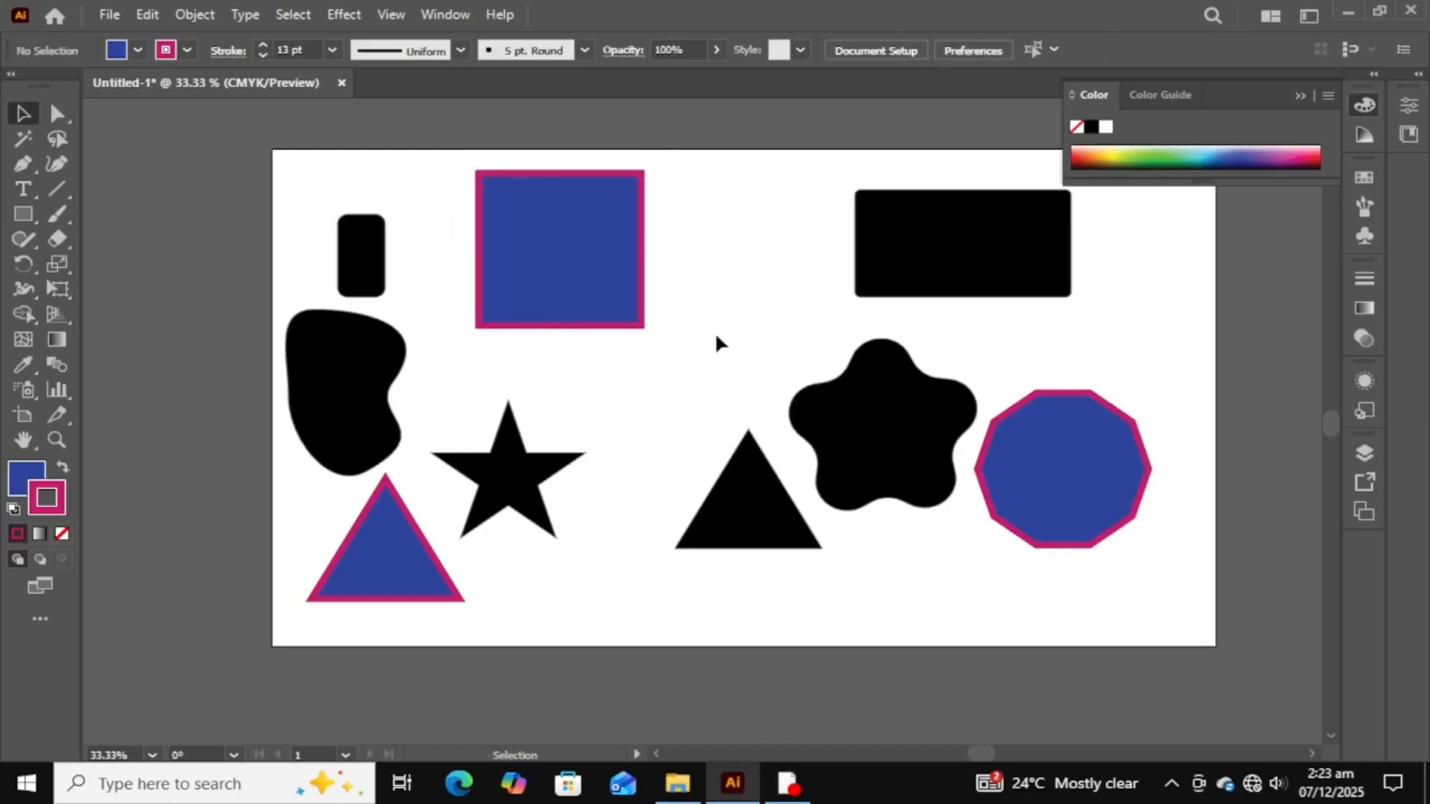
# - Select all nine shapes and shift them slightly right and down, moving all but the black triangle farther right, and clear the selection
pyautogui.click(571, 253)
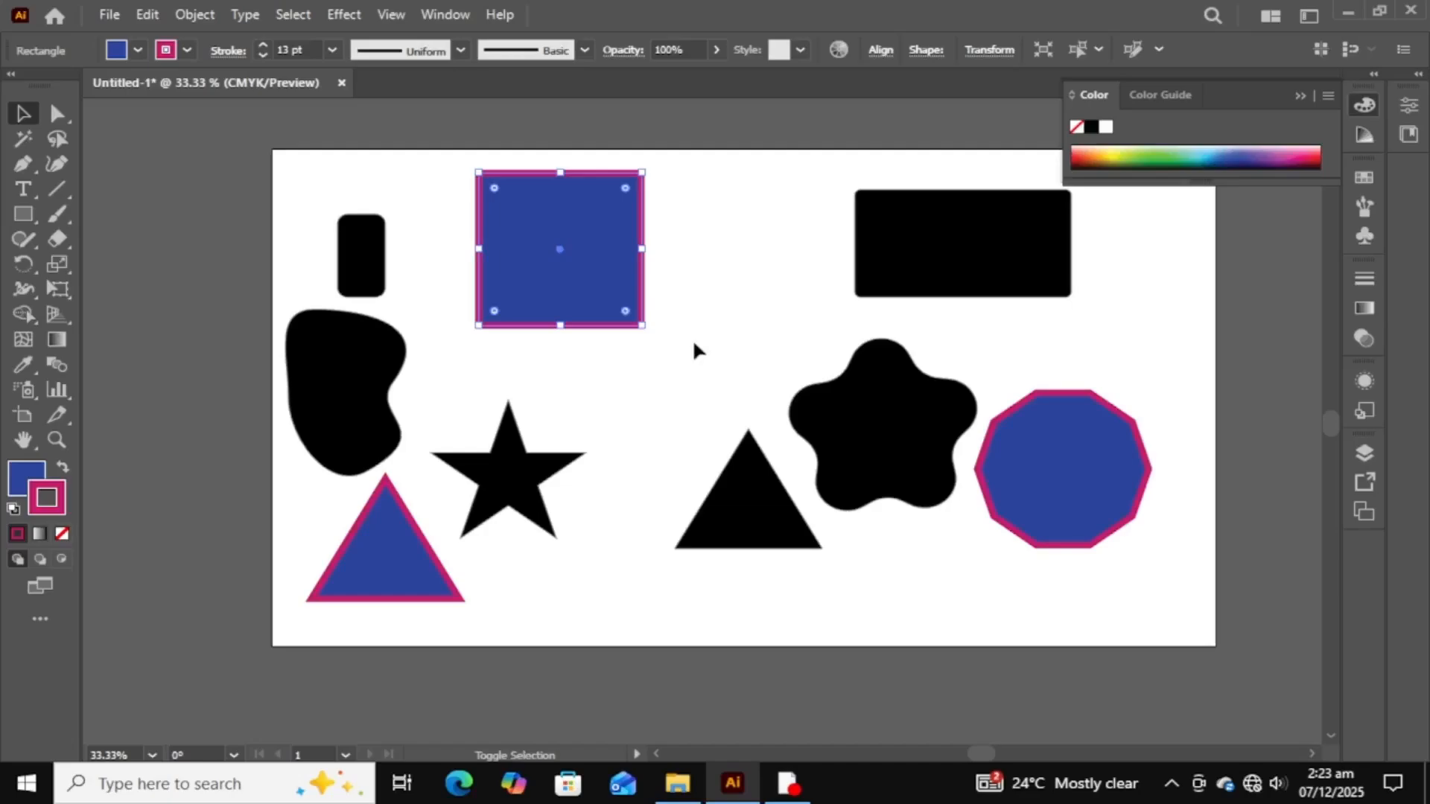
pyautogui.keyDown('shift'); pyautogui.click(915, 256); pyautogui.keyUp('shift')
pyautogui.keyDown('shift'); pyautogui.click(909, 424); pyautogui.keyUp('shift')
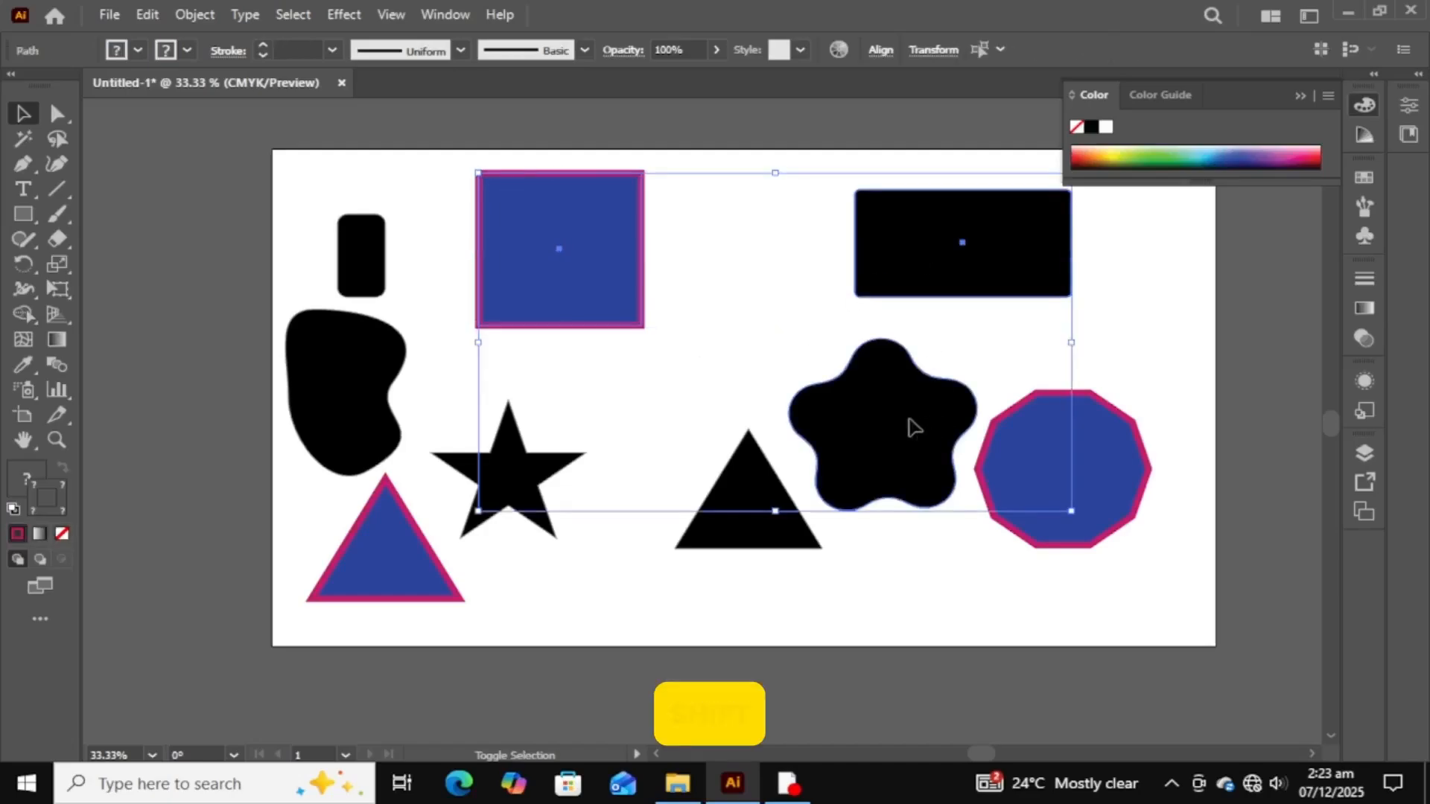
pyautogui.keyDown('shift'); pyautogui.click(787, 534); pyautogui.keyUp('shift')
pyautogui.keyDown('shift'); pyautogui.click(534, 492); pyautogui.keyUp('shift')
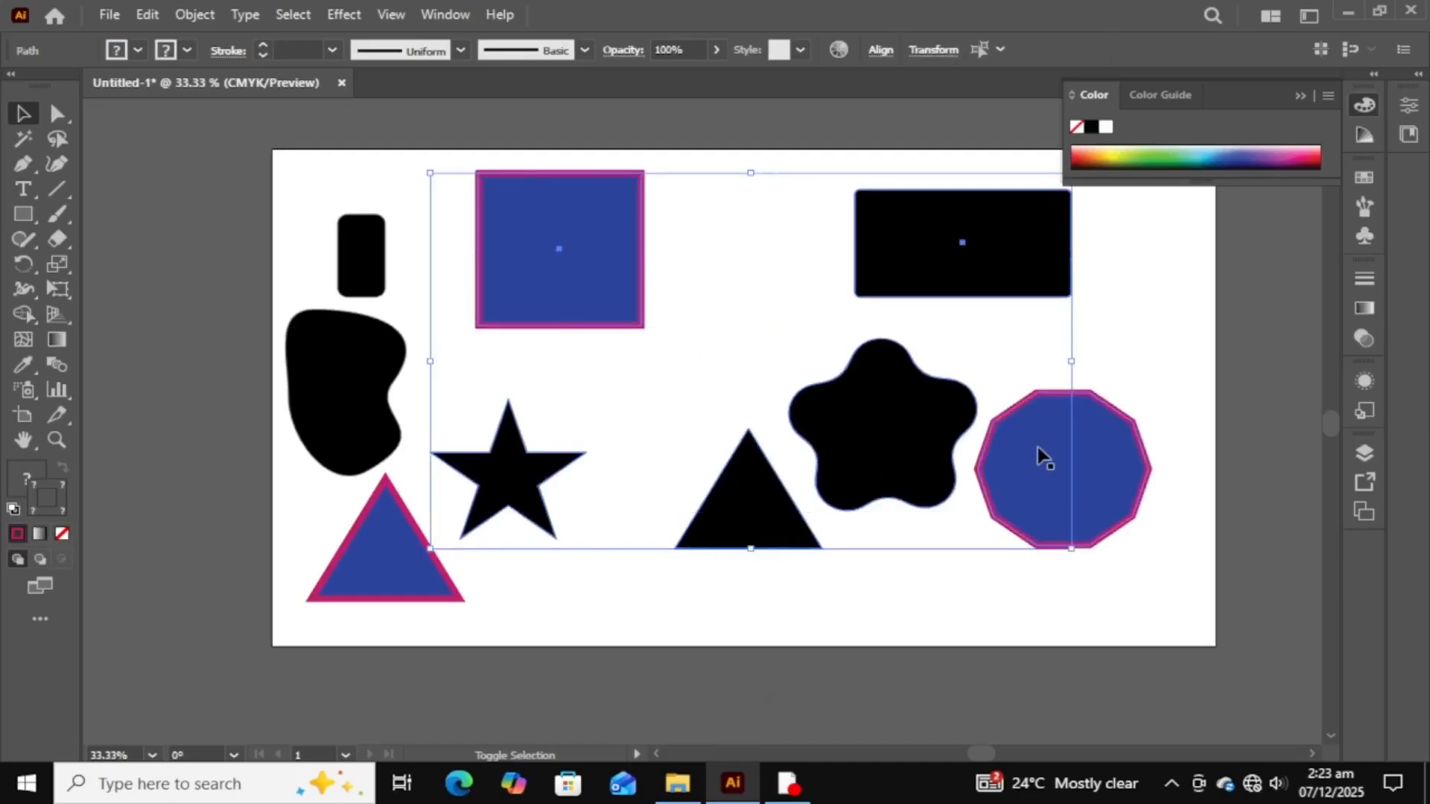
pyautogui.keyDown('shift'); pyautogui.click(1041, 454); pyautogui.keyUp('shift')
pyautogui.keyDown('shift'); pyautogui.click(364, 387); pyautogui.keyUp('shift')
pyautogui.keyDown('shift'); pyautogui.click(402, 543); pyautogui.keyUp('shift')
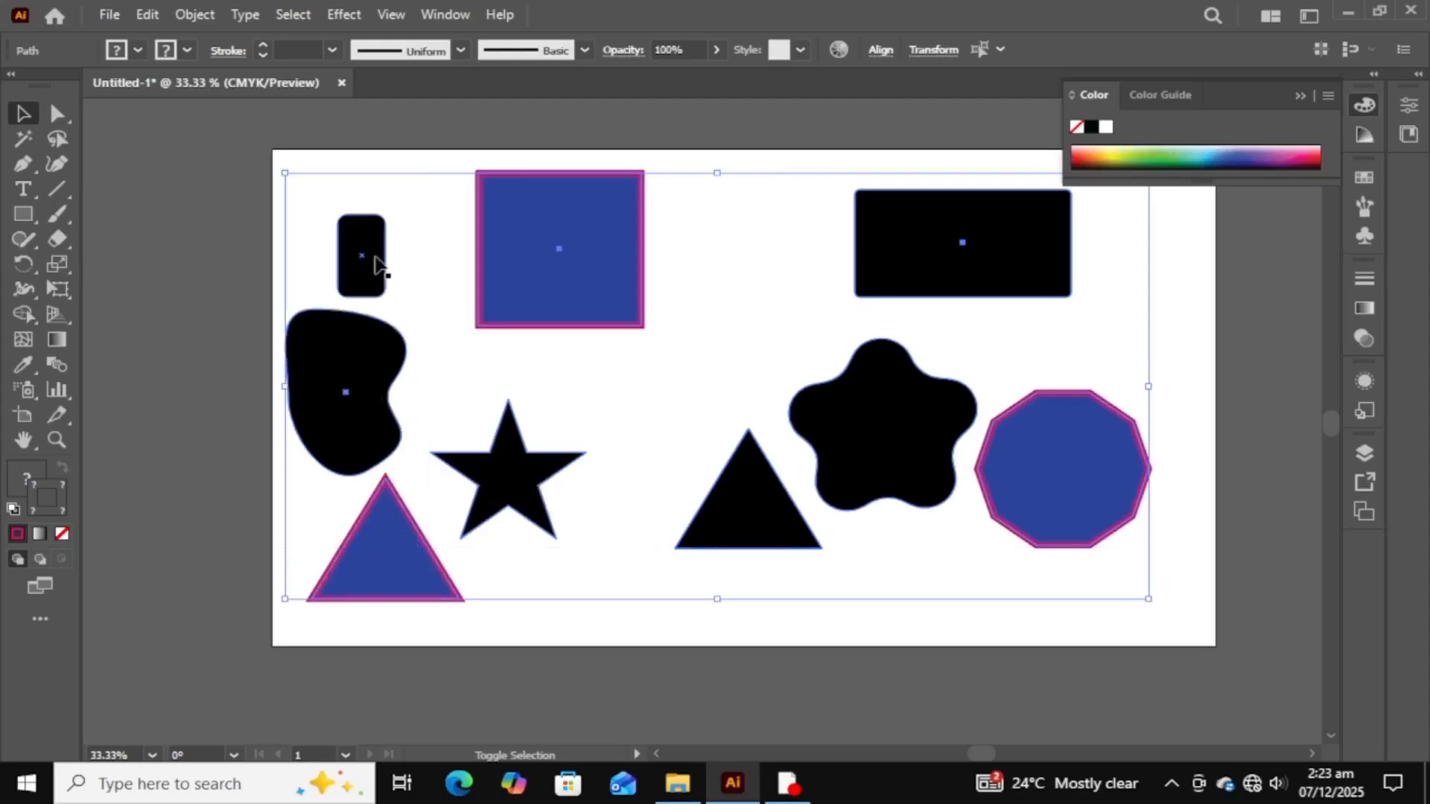
pyautogui.keyDown('shift'); pyautogui.click(380, 268); pyautogui.keyUp('shift')
pyautogui.moveTo(600, 240)
pyautogui.mouseDown()
pyautogui.moveTo(584, 271)
pyautogui.moveTo(600, 247)
pyautogui.mouseUp()
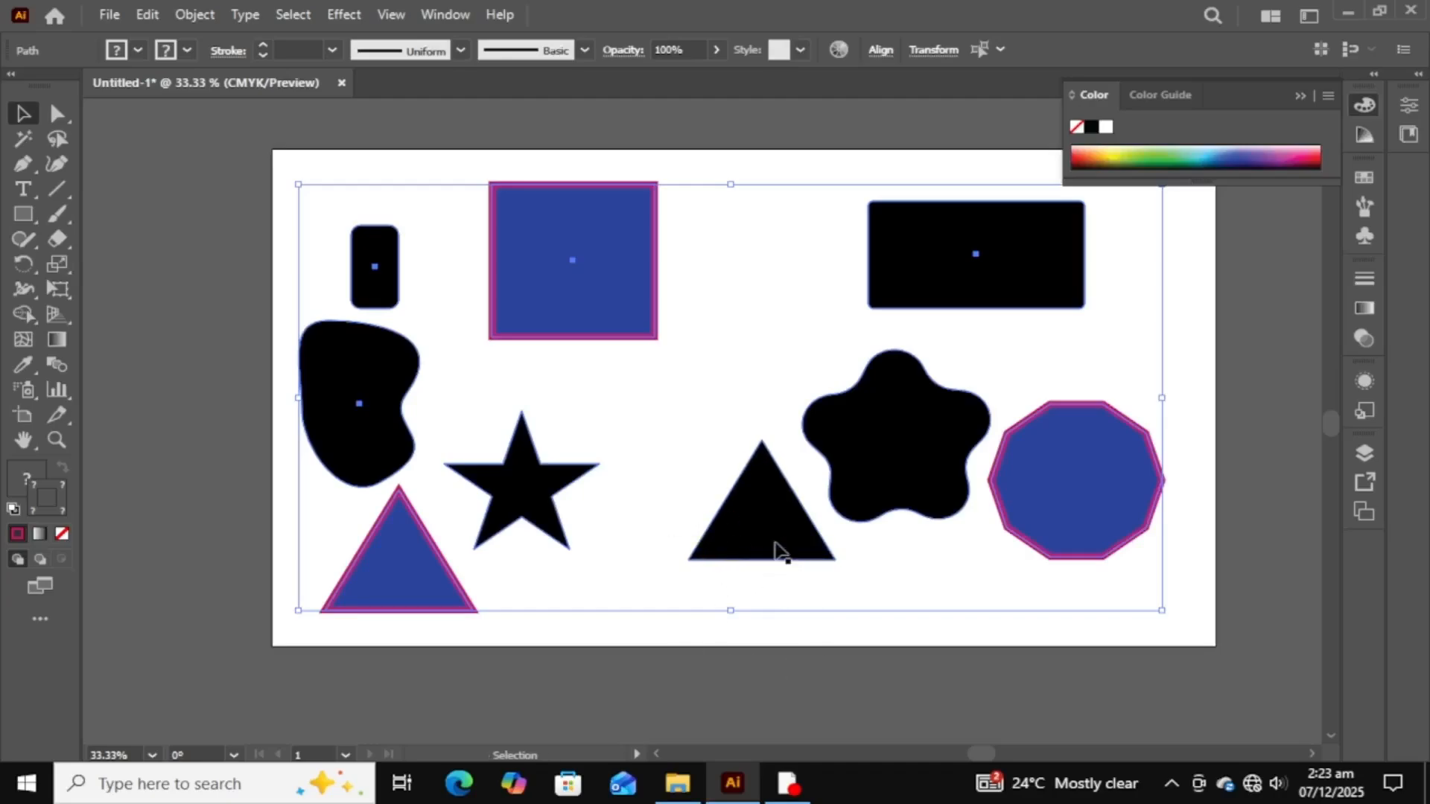
pyautogui.moveTo(918, 458)
pyautogui.mouseDown()
pyautogui.moveTo(588, 351)
pyautogui.moveTo(693, 312)
pyautogui.moveTo(958, 463)
pyautogui.moveTo(825, 337)
pyautogui.moveTo(817, 434)
pyautogui.moveTo(943, 452)
pyautogui.mouseUp()
pyautogui.press('a')
pyautogui.click(361, 211)
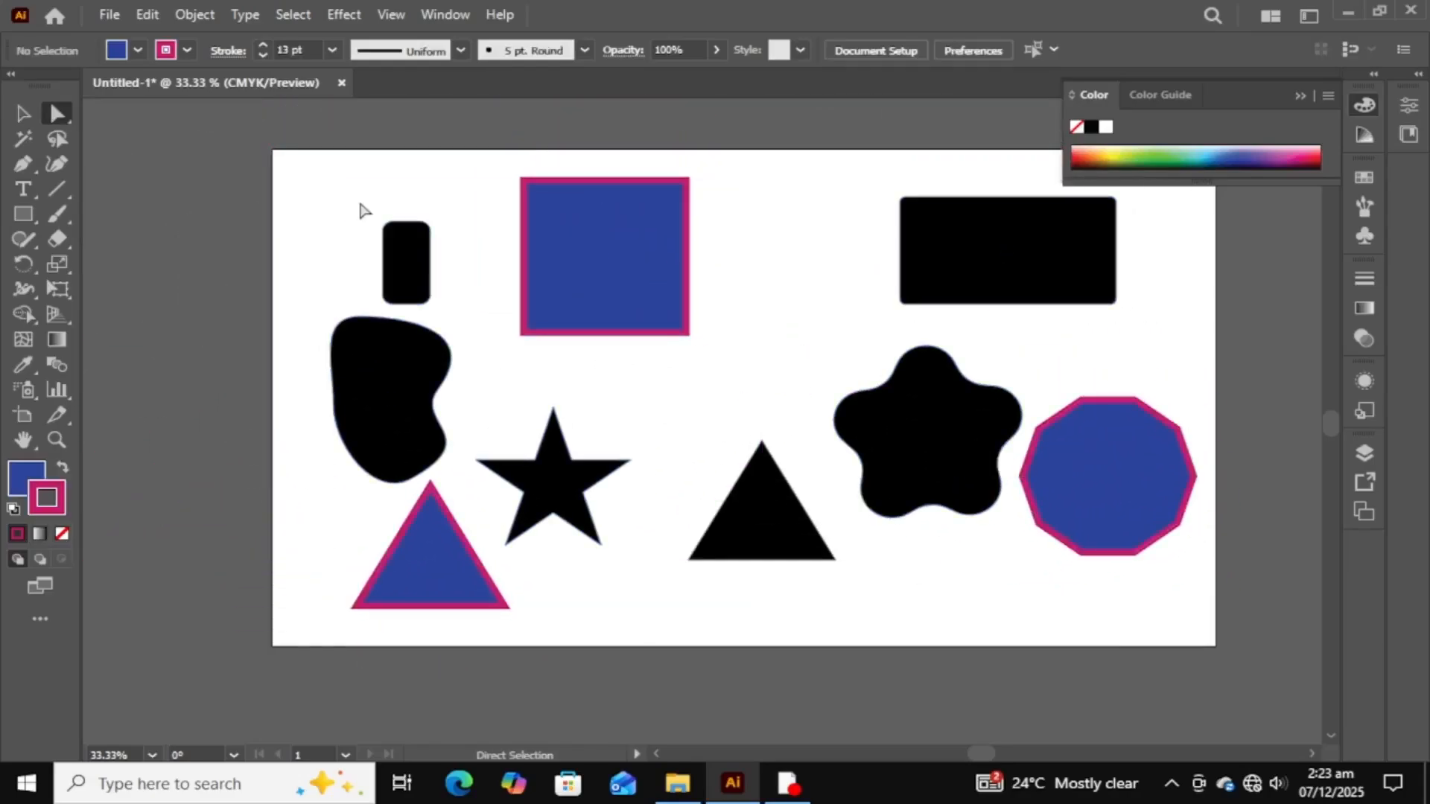
# - Try rounding all four corners of the blue square together with the Direct Selection tool, and undo the rounding
pyautogui.click(604, 250)
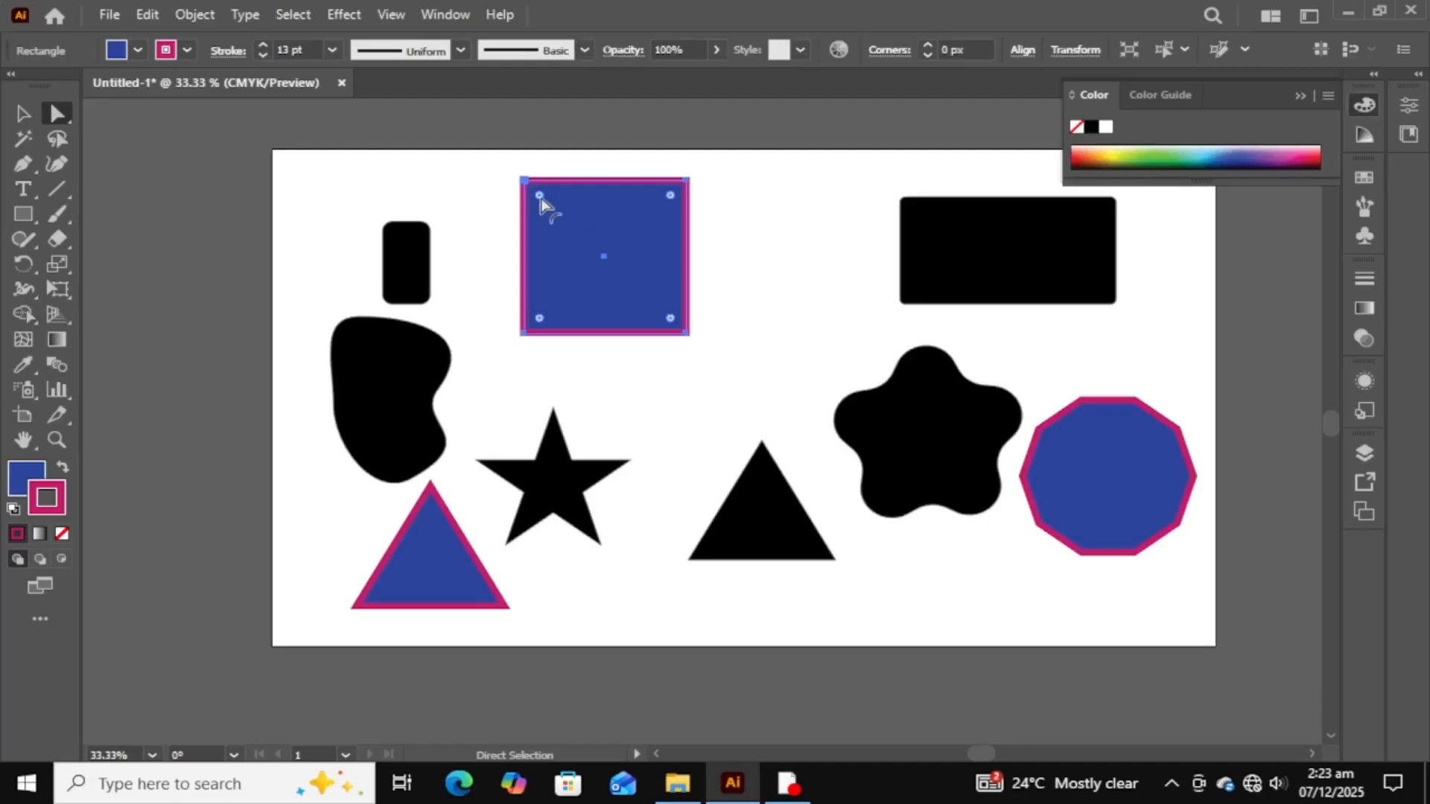
pyautogui.moveTo(540, 200)
pyautogui.mouseDown()
pyautogui.moveTo(582, 218)
pyautogui.moveTo(572, 231)
pyautogui.moveTo(551, 221)
pyautogui.mouseUp()
pyautogui.click(485, 182)
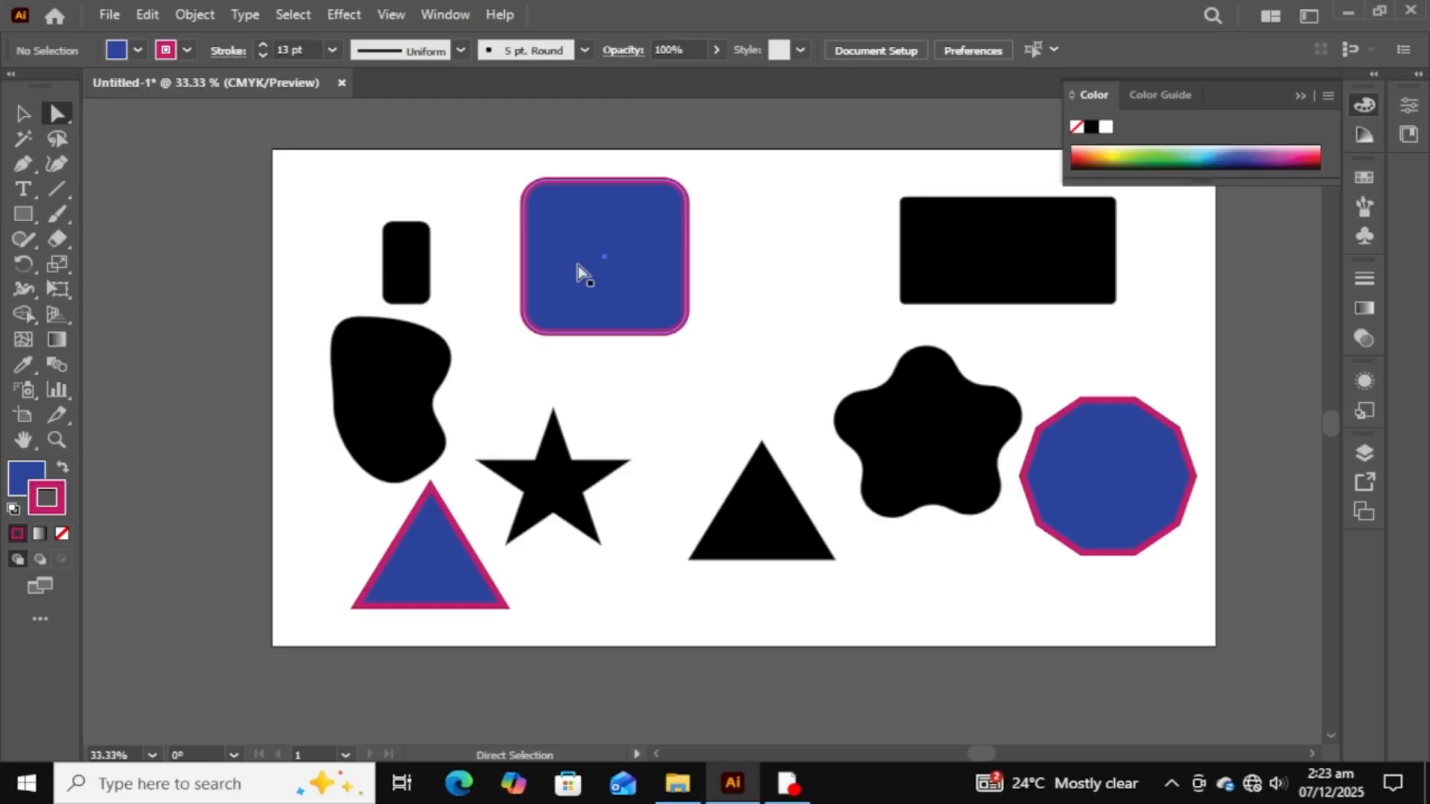
pyautogui.hotkey('ctrl', 'z')
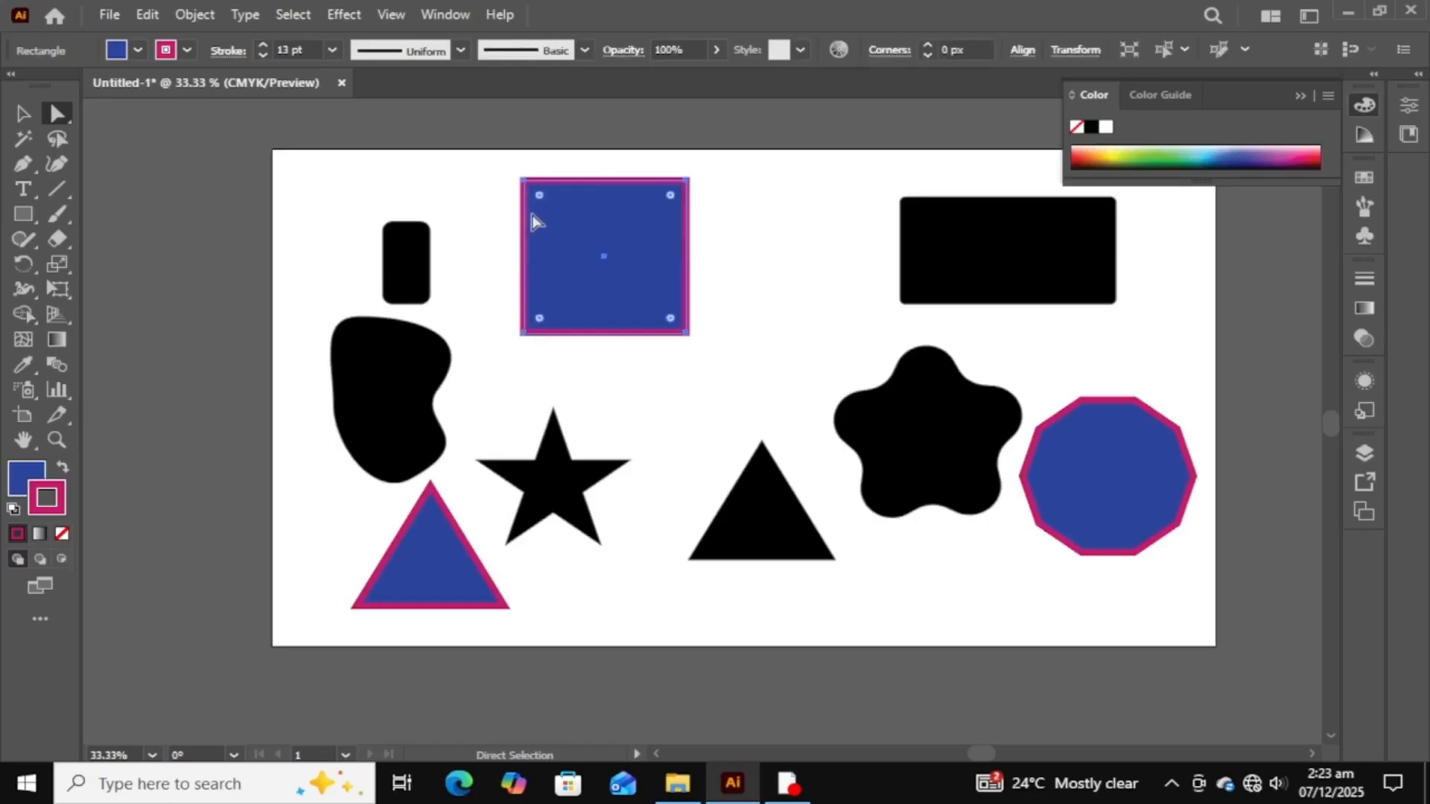
pyautogui.click(465, 182)
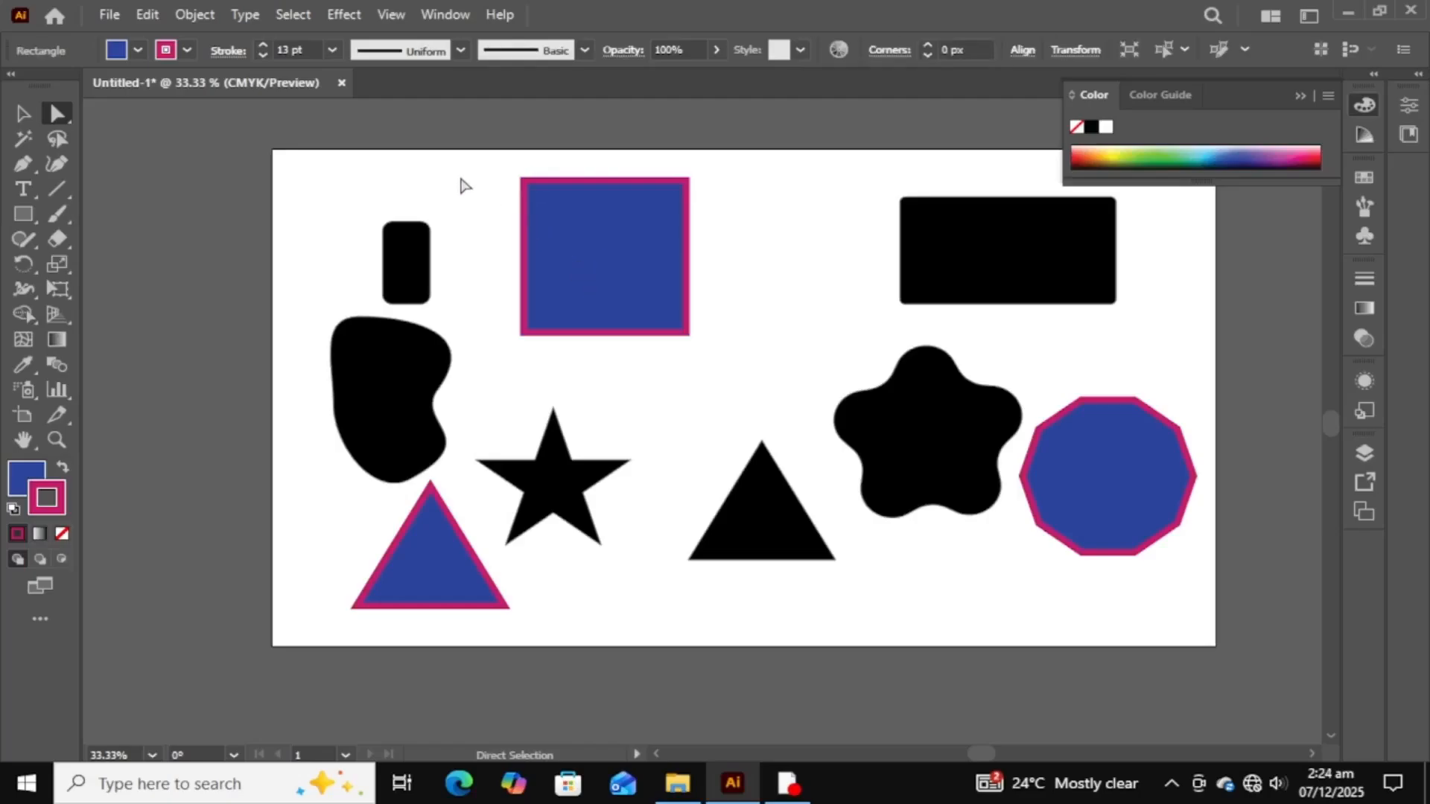
# - Try rounding only the blue square's upper-left corner to the maximum radius, undo the rounding, and deselect the square
pyautogui.click(532, 225)
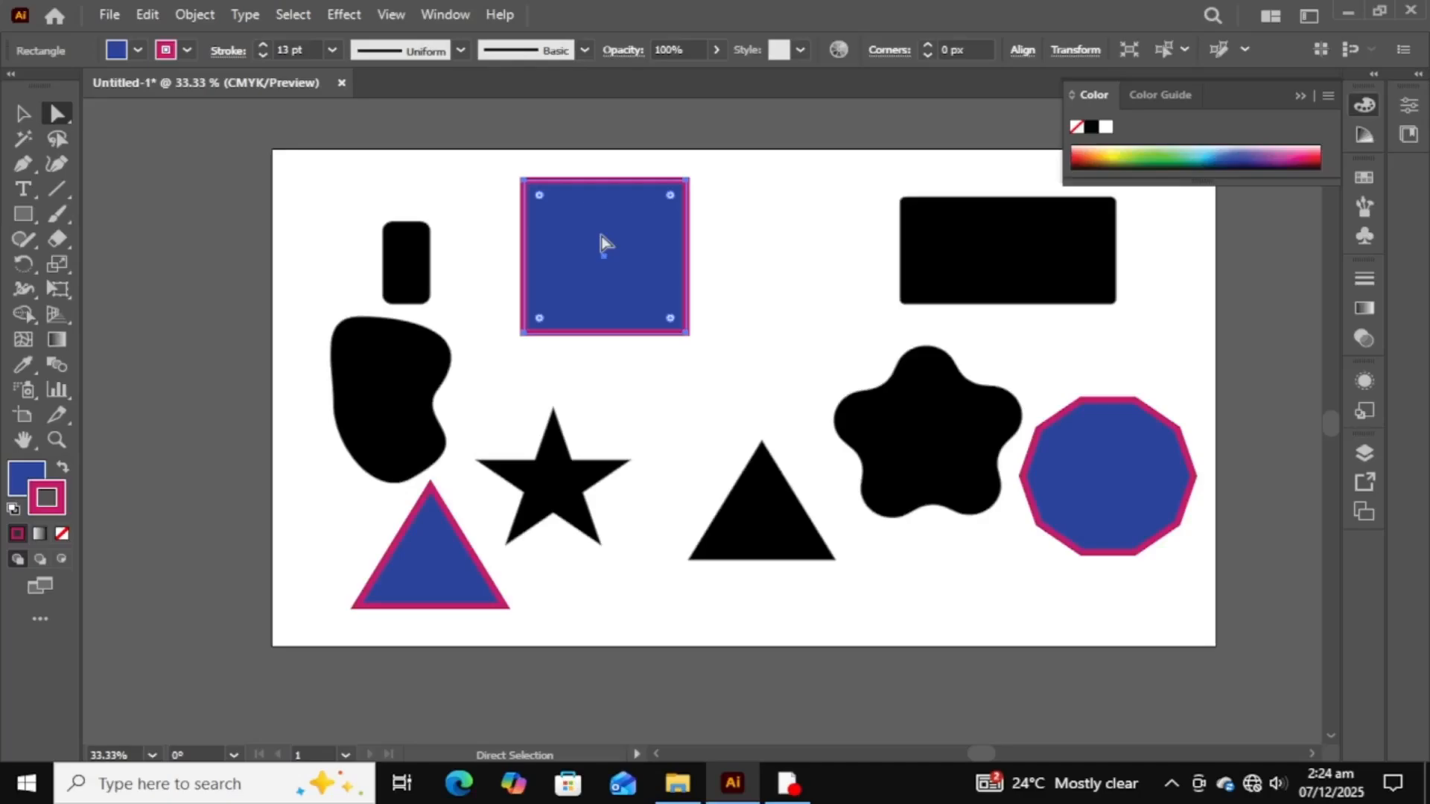
pyautogui.click(524, 183)
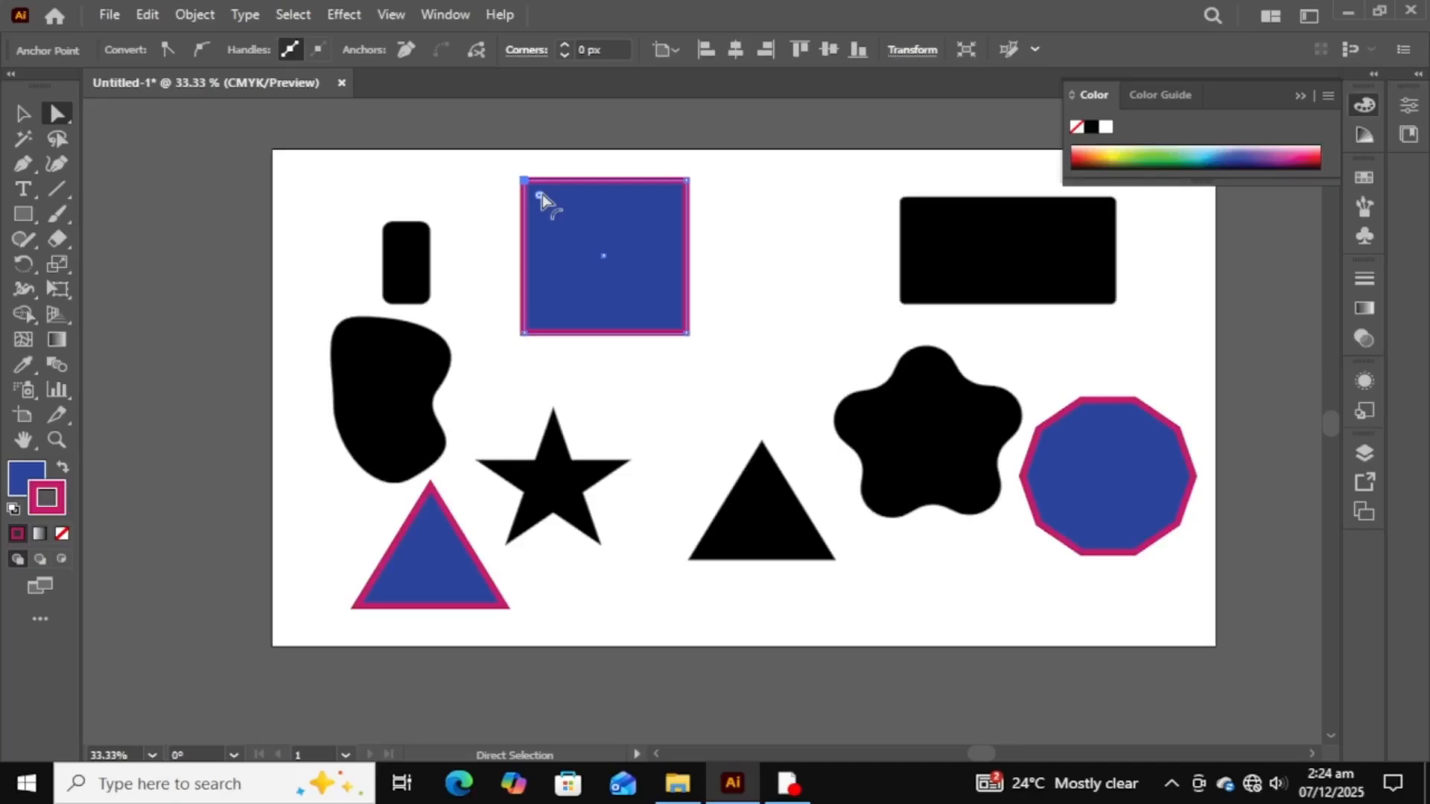
pyautogui.moveTo(541, 197); pyautogui.dragTo(717, 343)
pyautogui.click(757, 319)
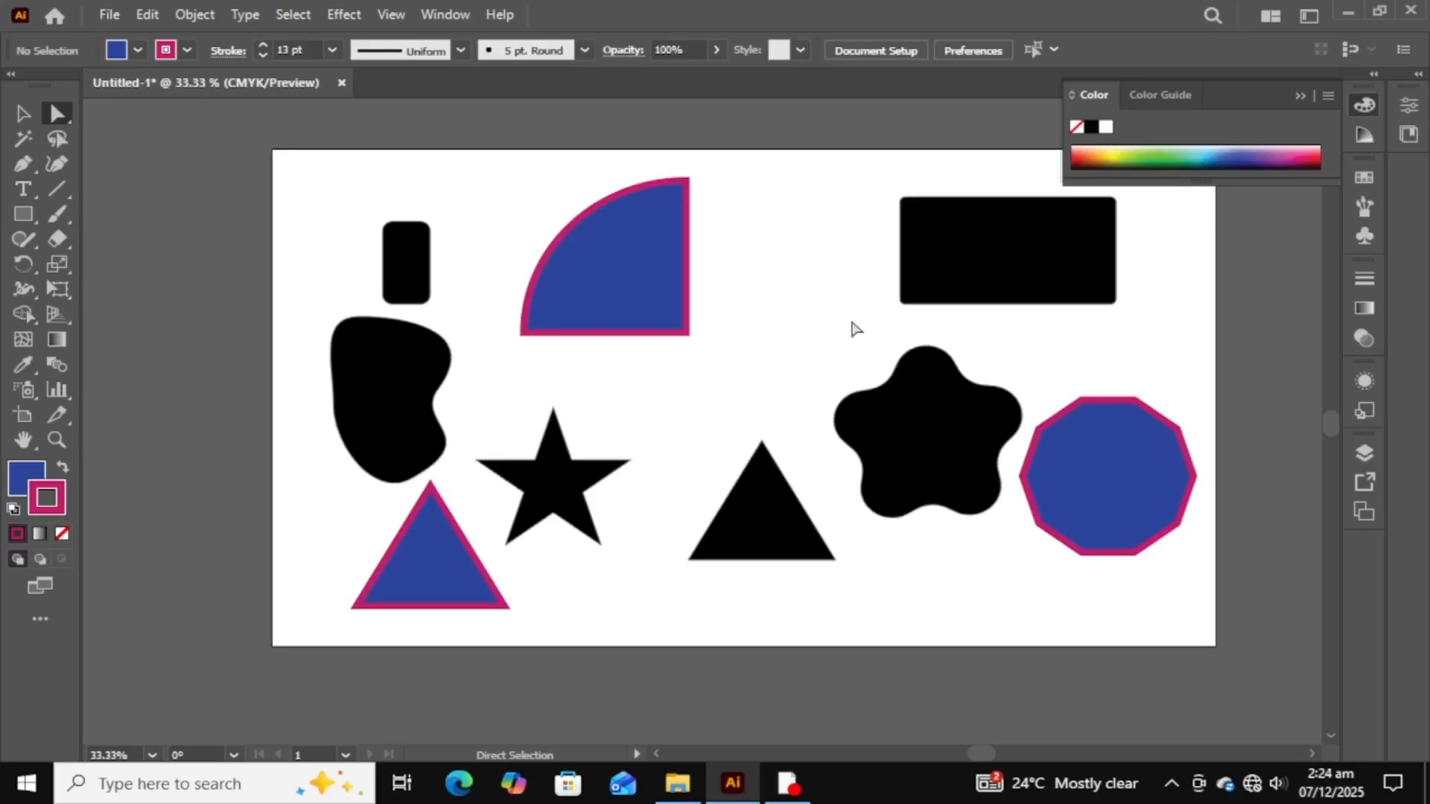
pyautogui.click(652, 295)
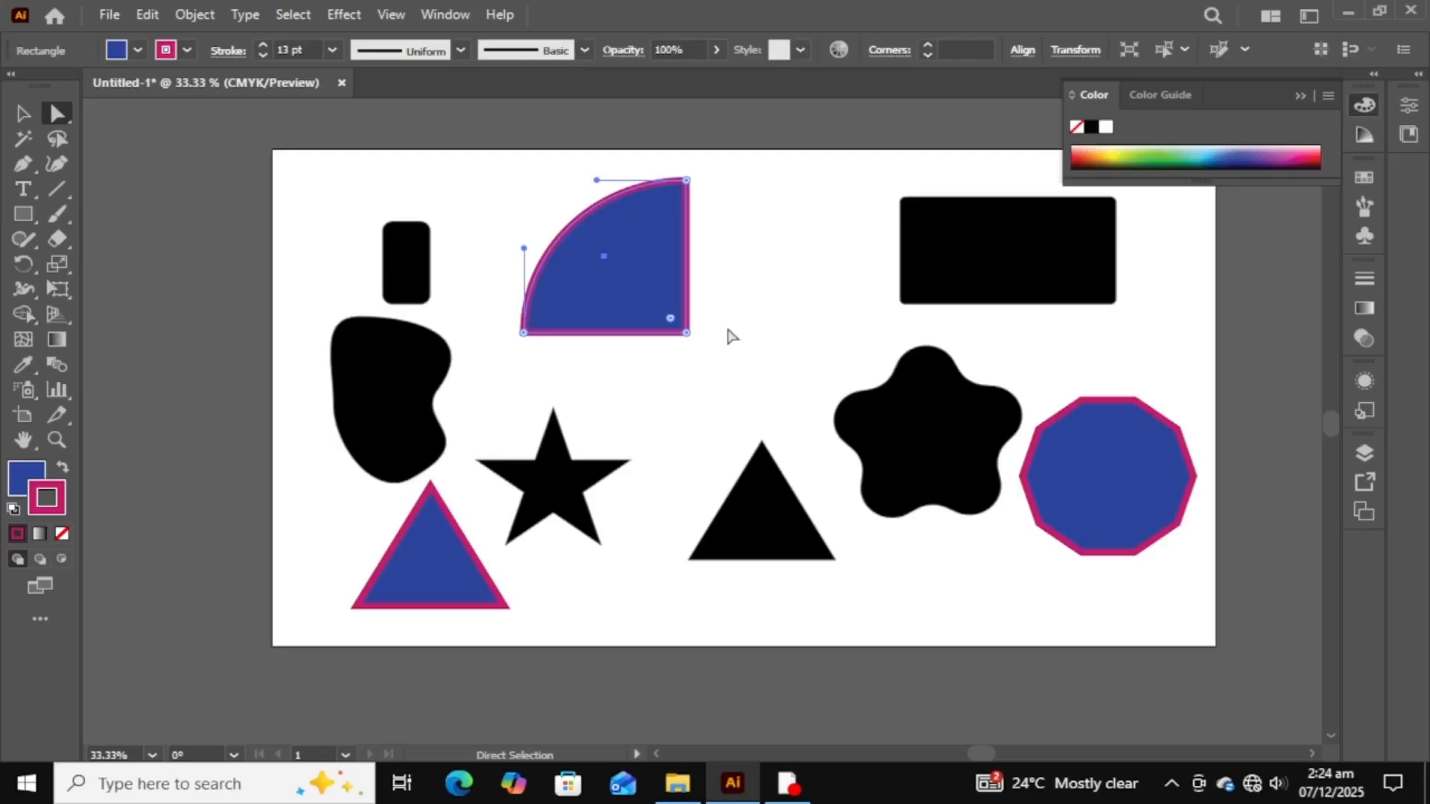
pyautogui.hotkey('ctrl', 'z')
pyautogui.hotkey('ctrl', 'z')
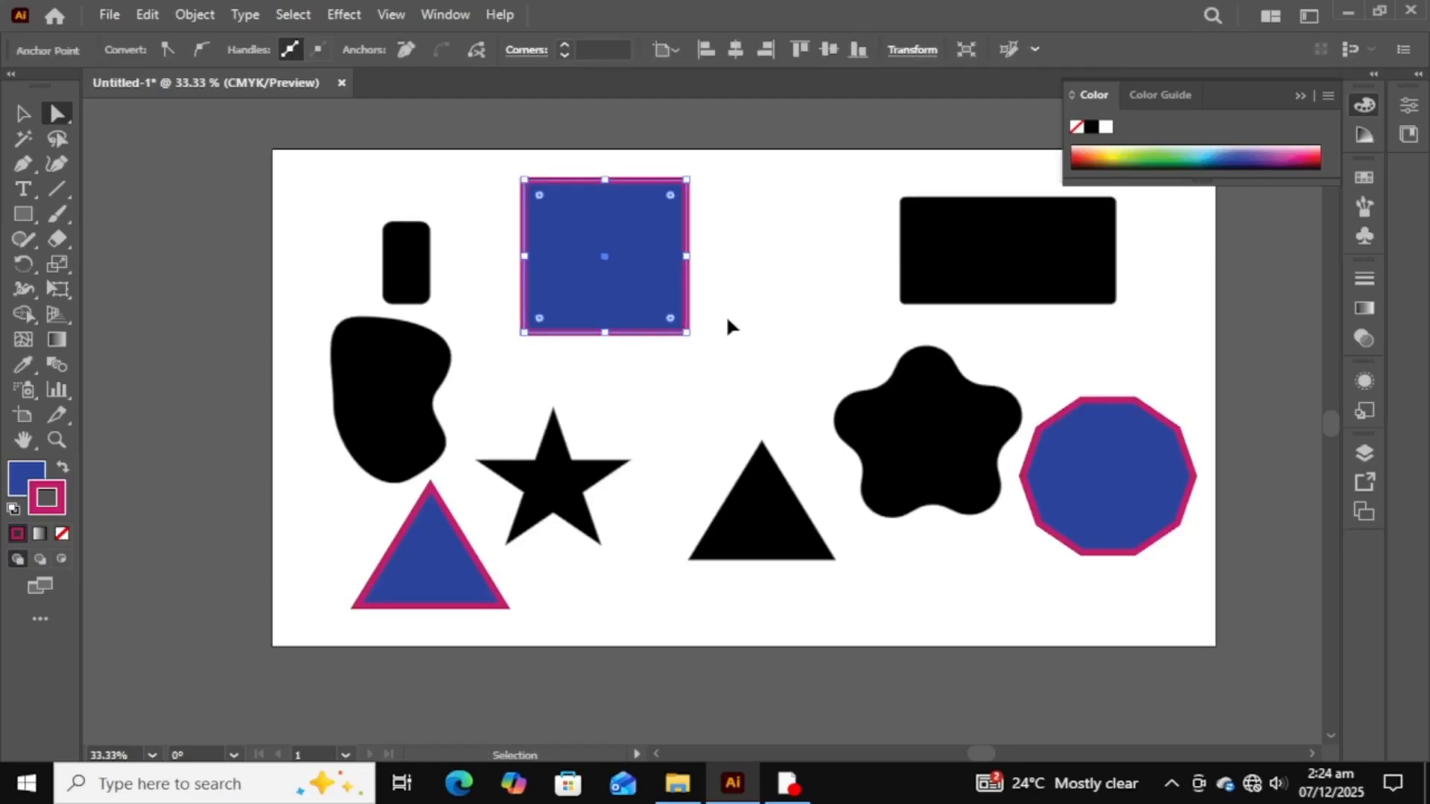
pyautogui.click(752, 320)
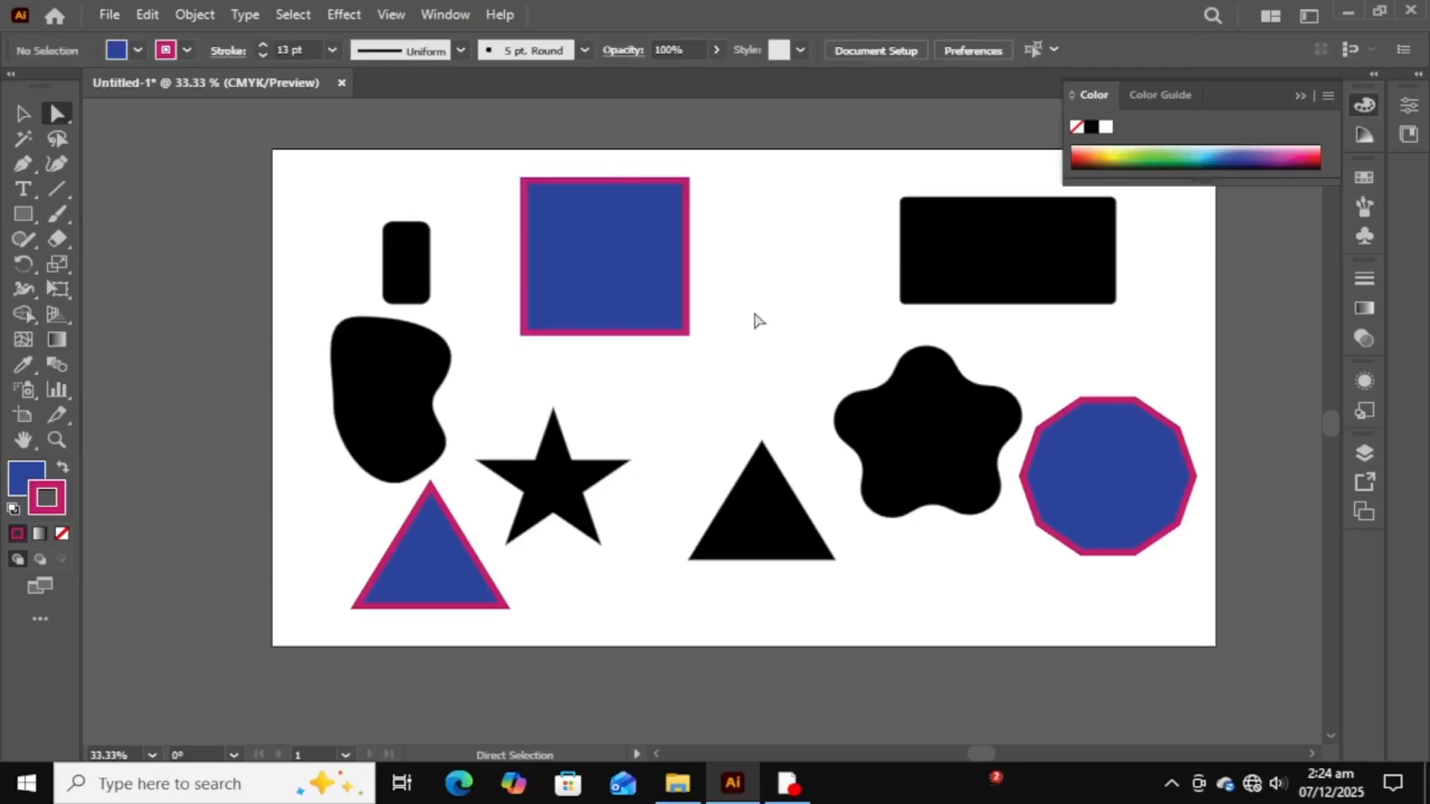
# - Convert the blue square's upper-left anchor point to smooth, adjust its curve handle, convert it back to a corner, and deselect the square
pyautogui.click(593, 266)
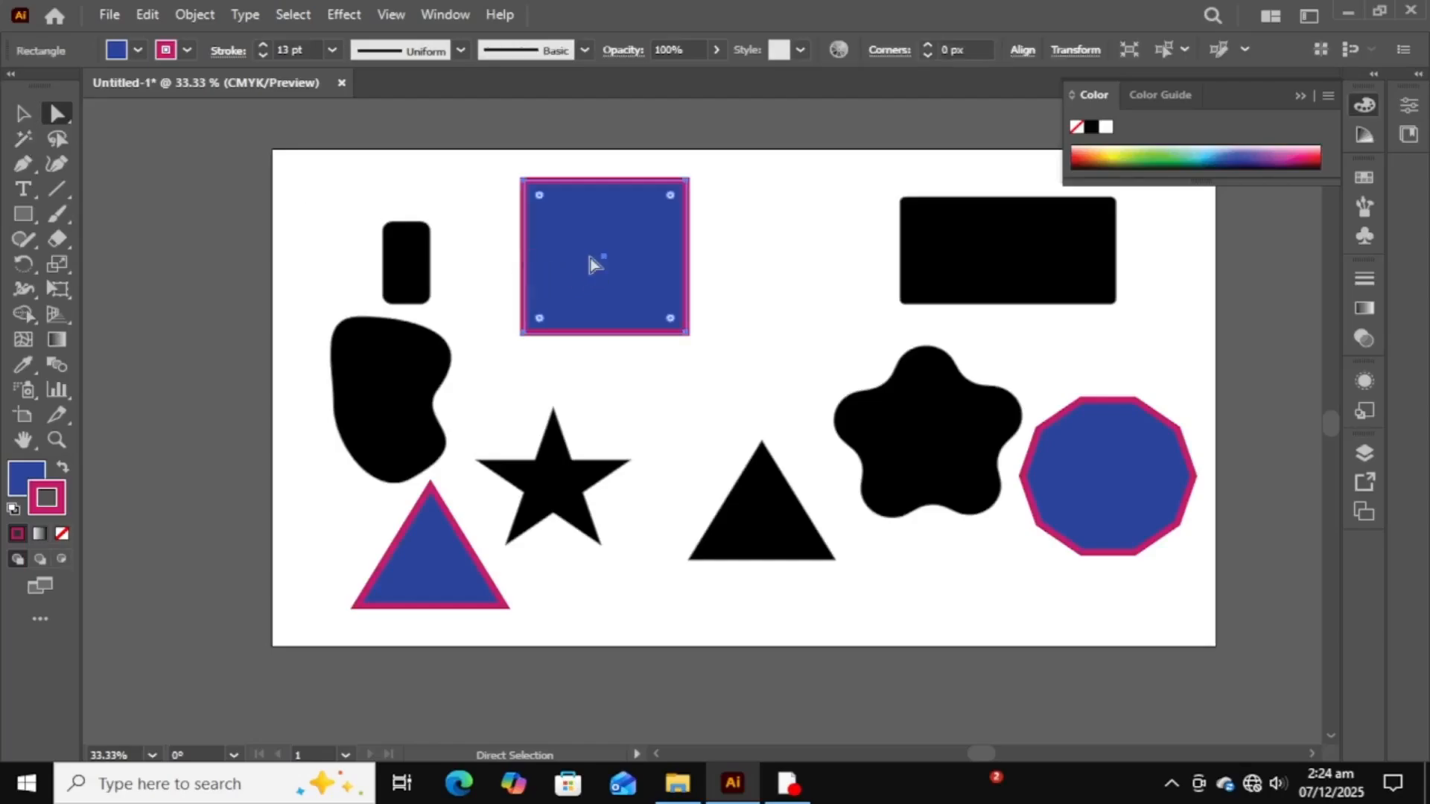
pyautogui.click(525, 187)
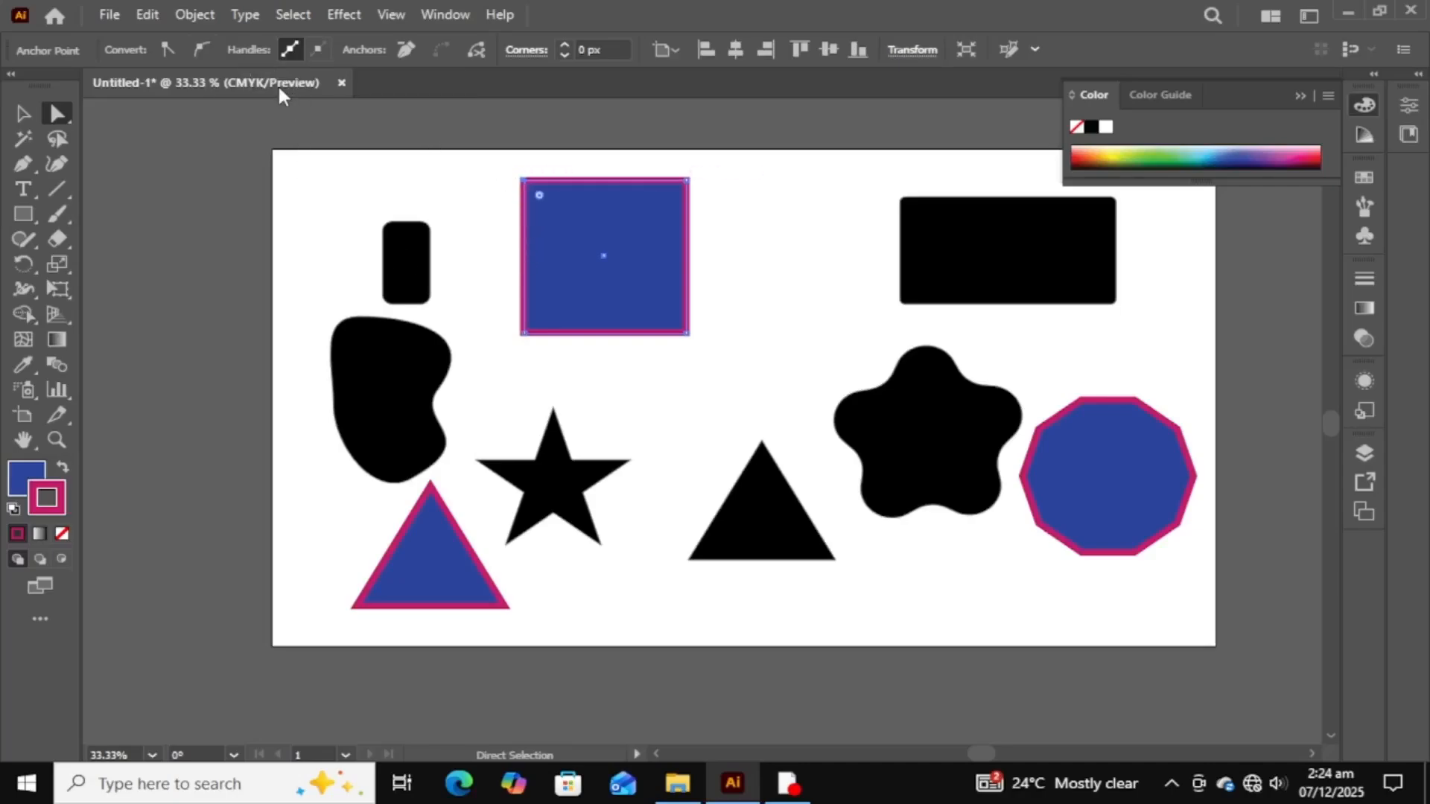
pyautogui.click(201, 51)
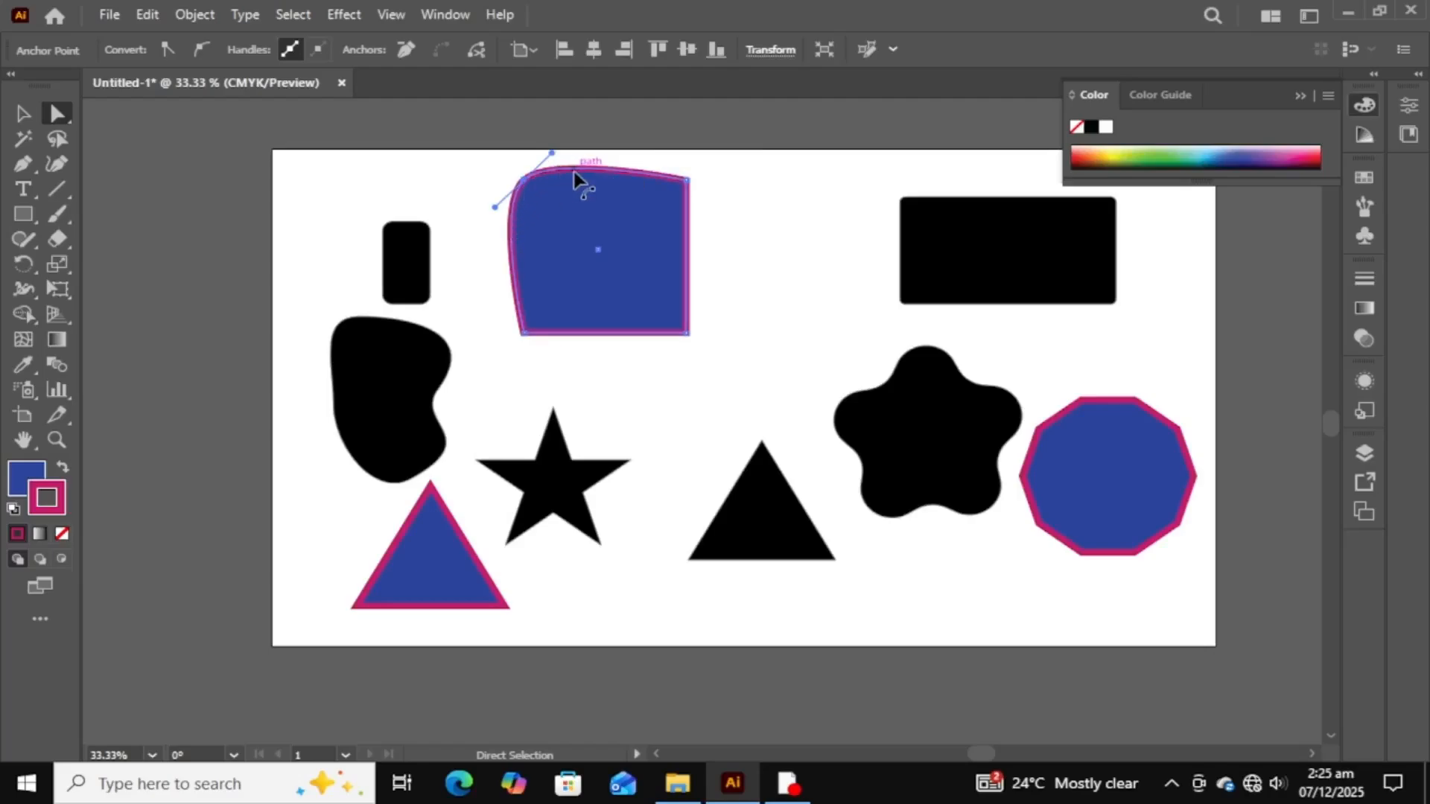
pyautogui.moveTo(551, 152); pyautogui.dragTo(540, 168)
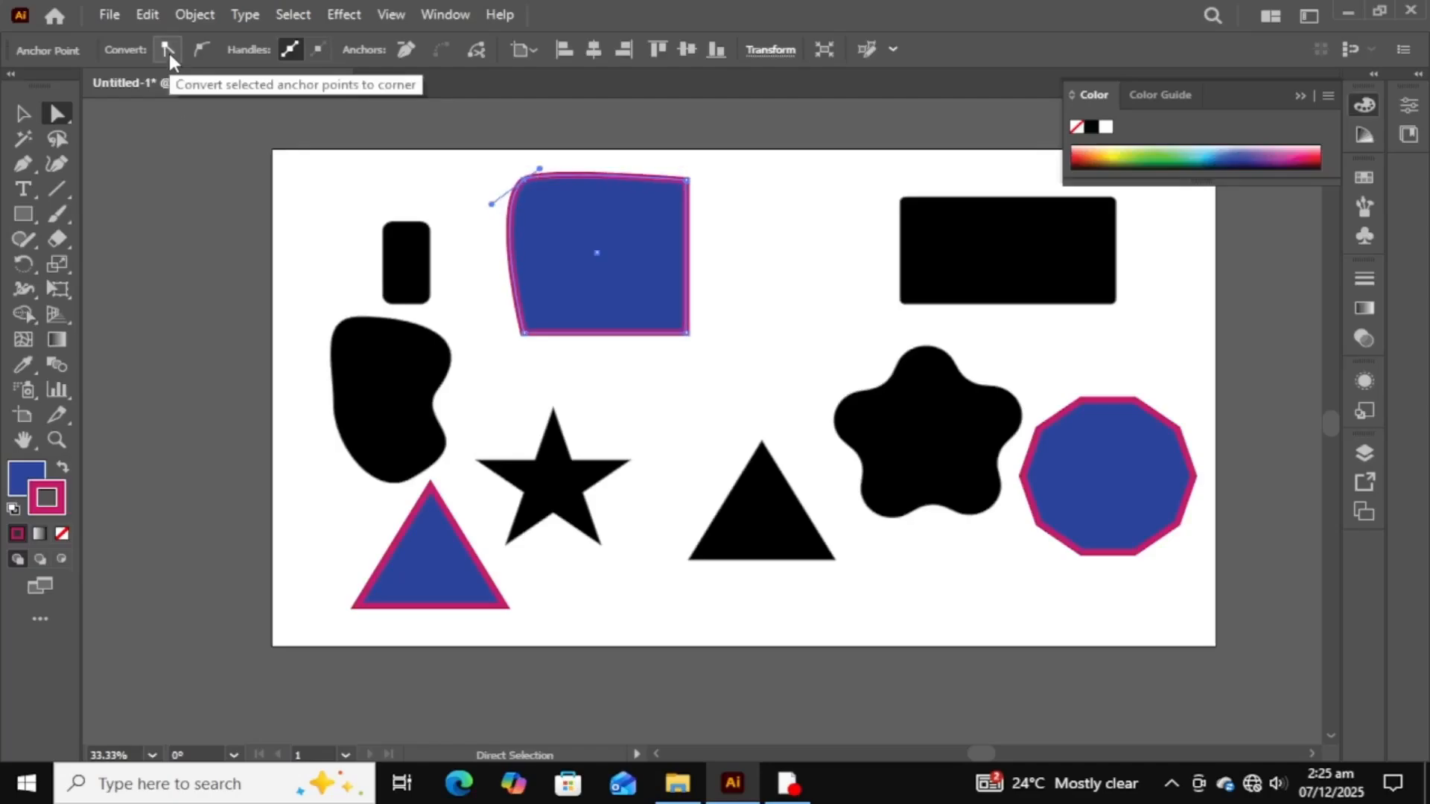
pyautogui.click(168, 50)
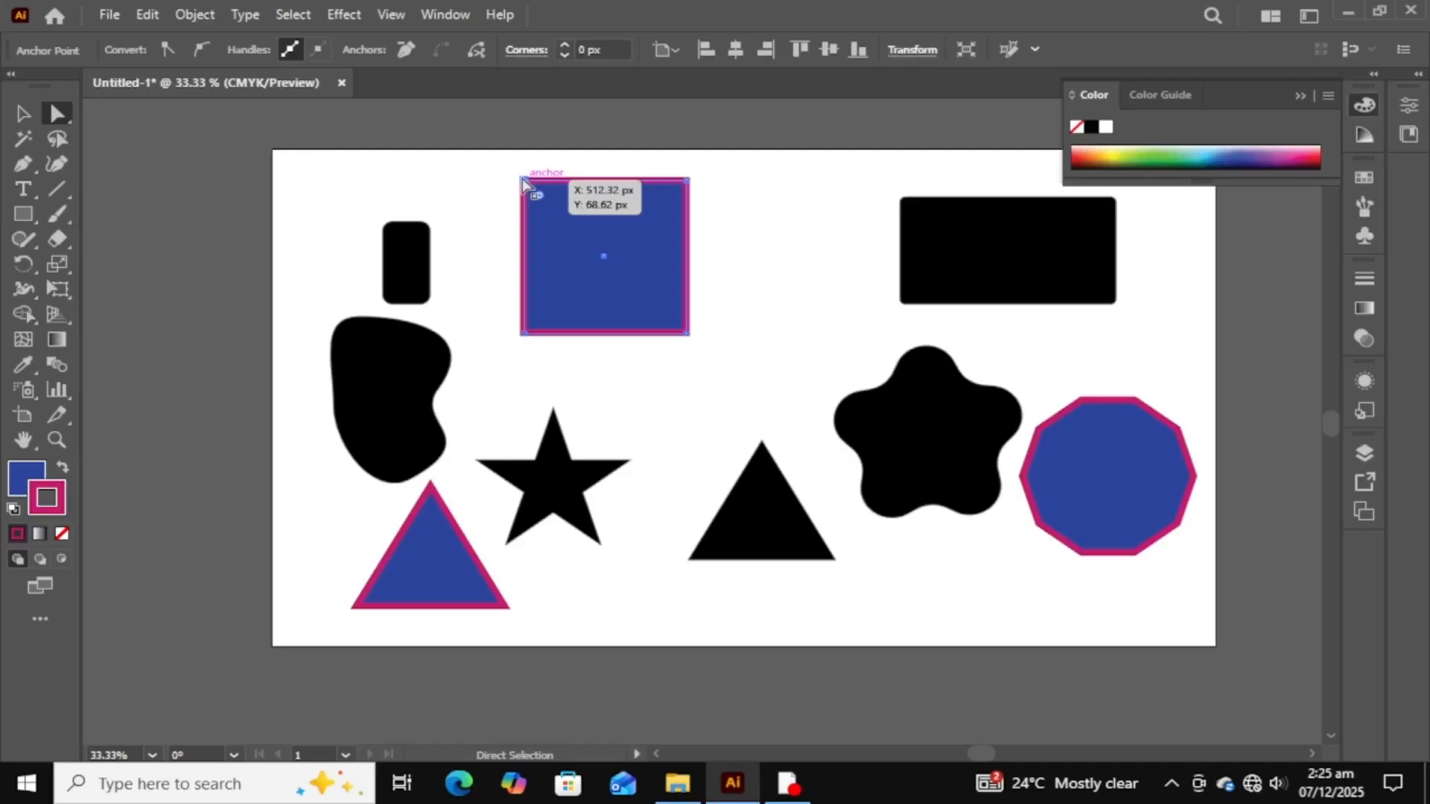
pyautogui.press('v')
pyautogui.click(497, 166)
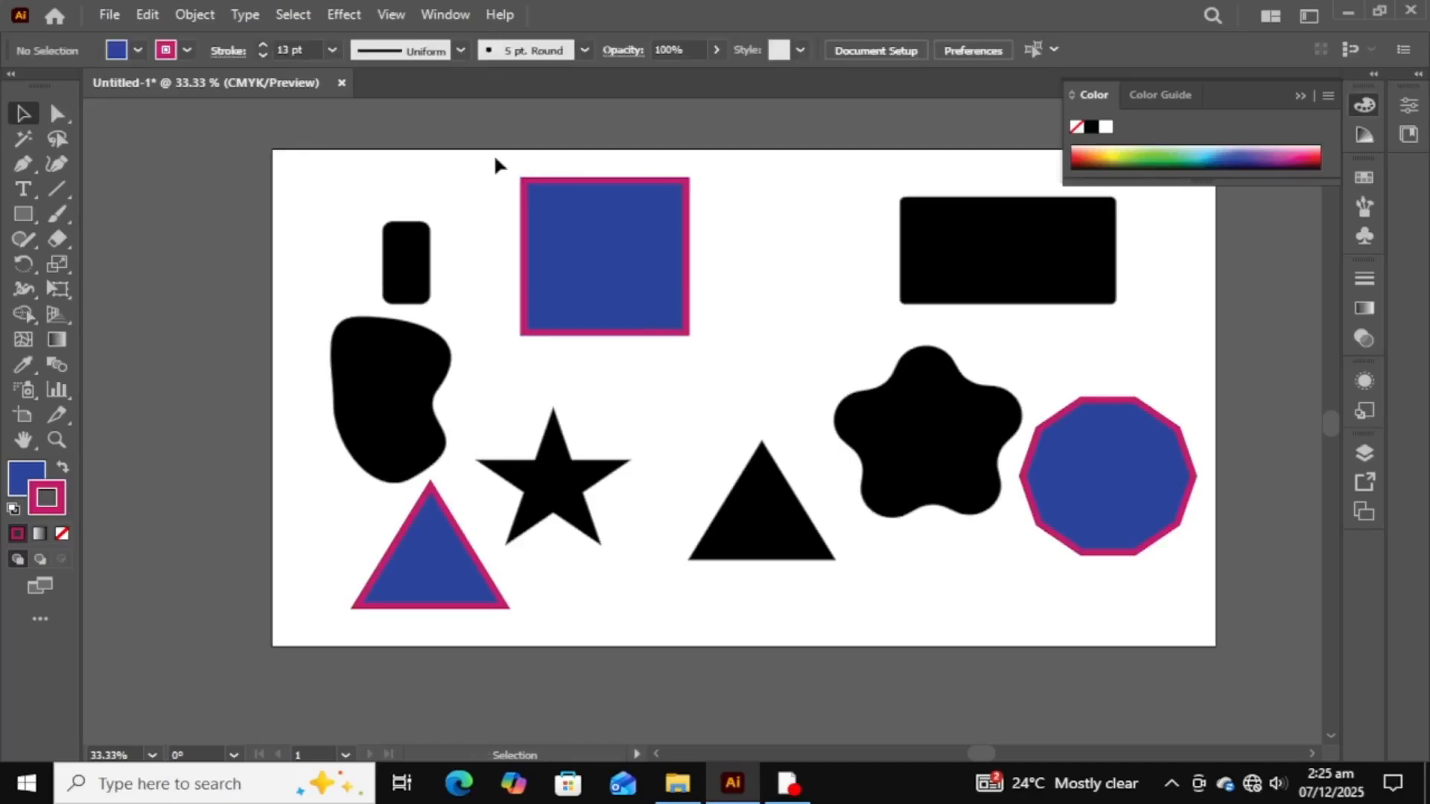